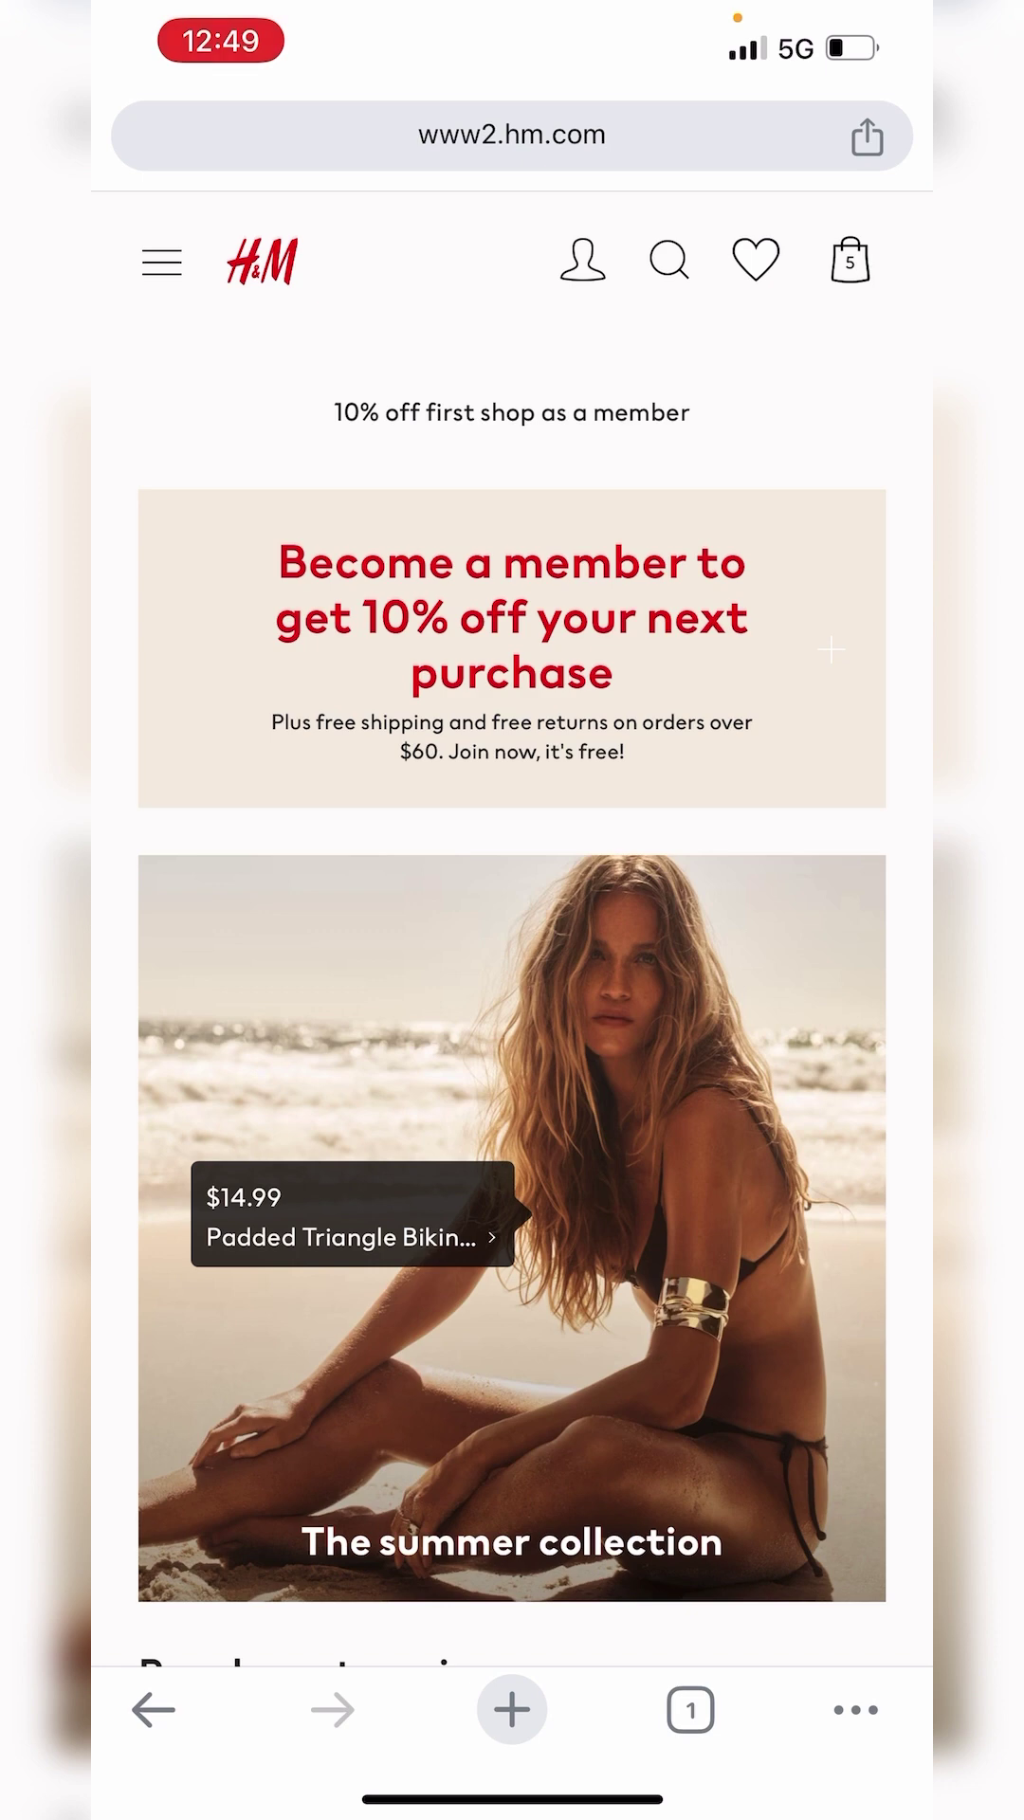
pyautogui.scroll(-5, 513, 911)
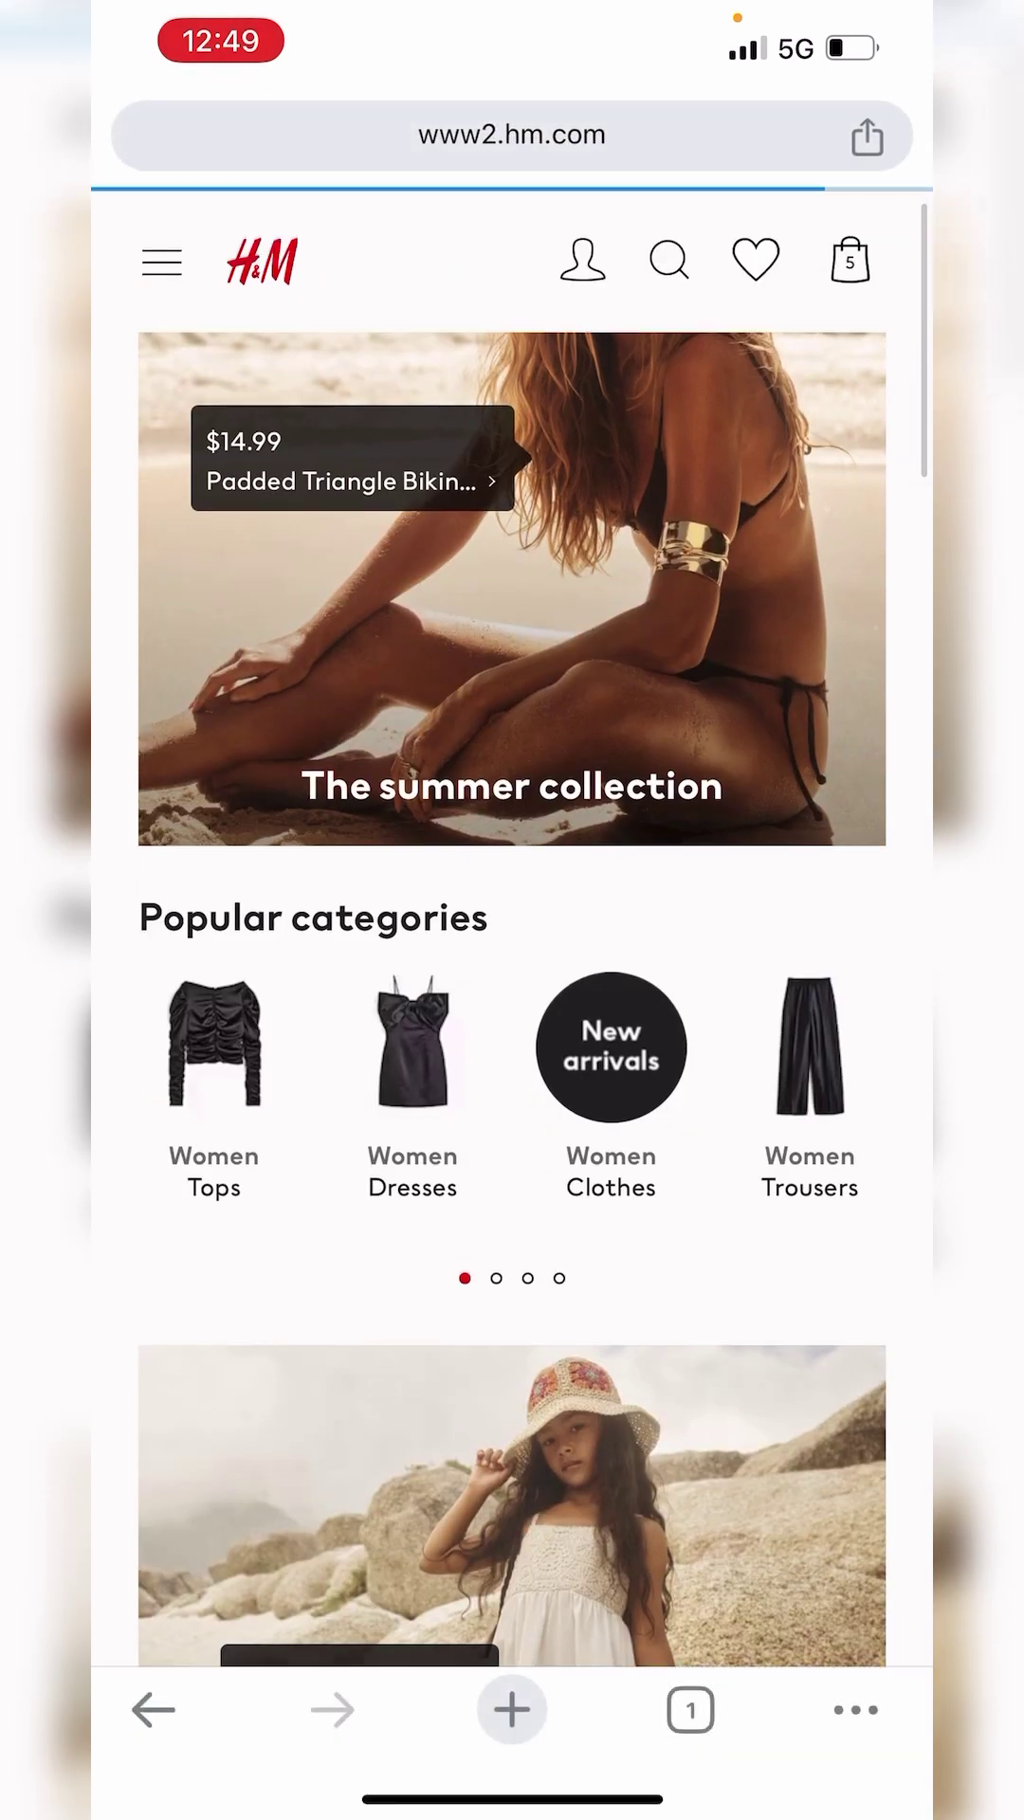
pyautogui.scroll(-2, 513, 996)
pyautogui.scroll(-5, 511, 995)
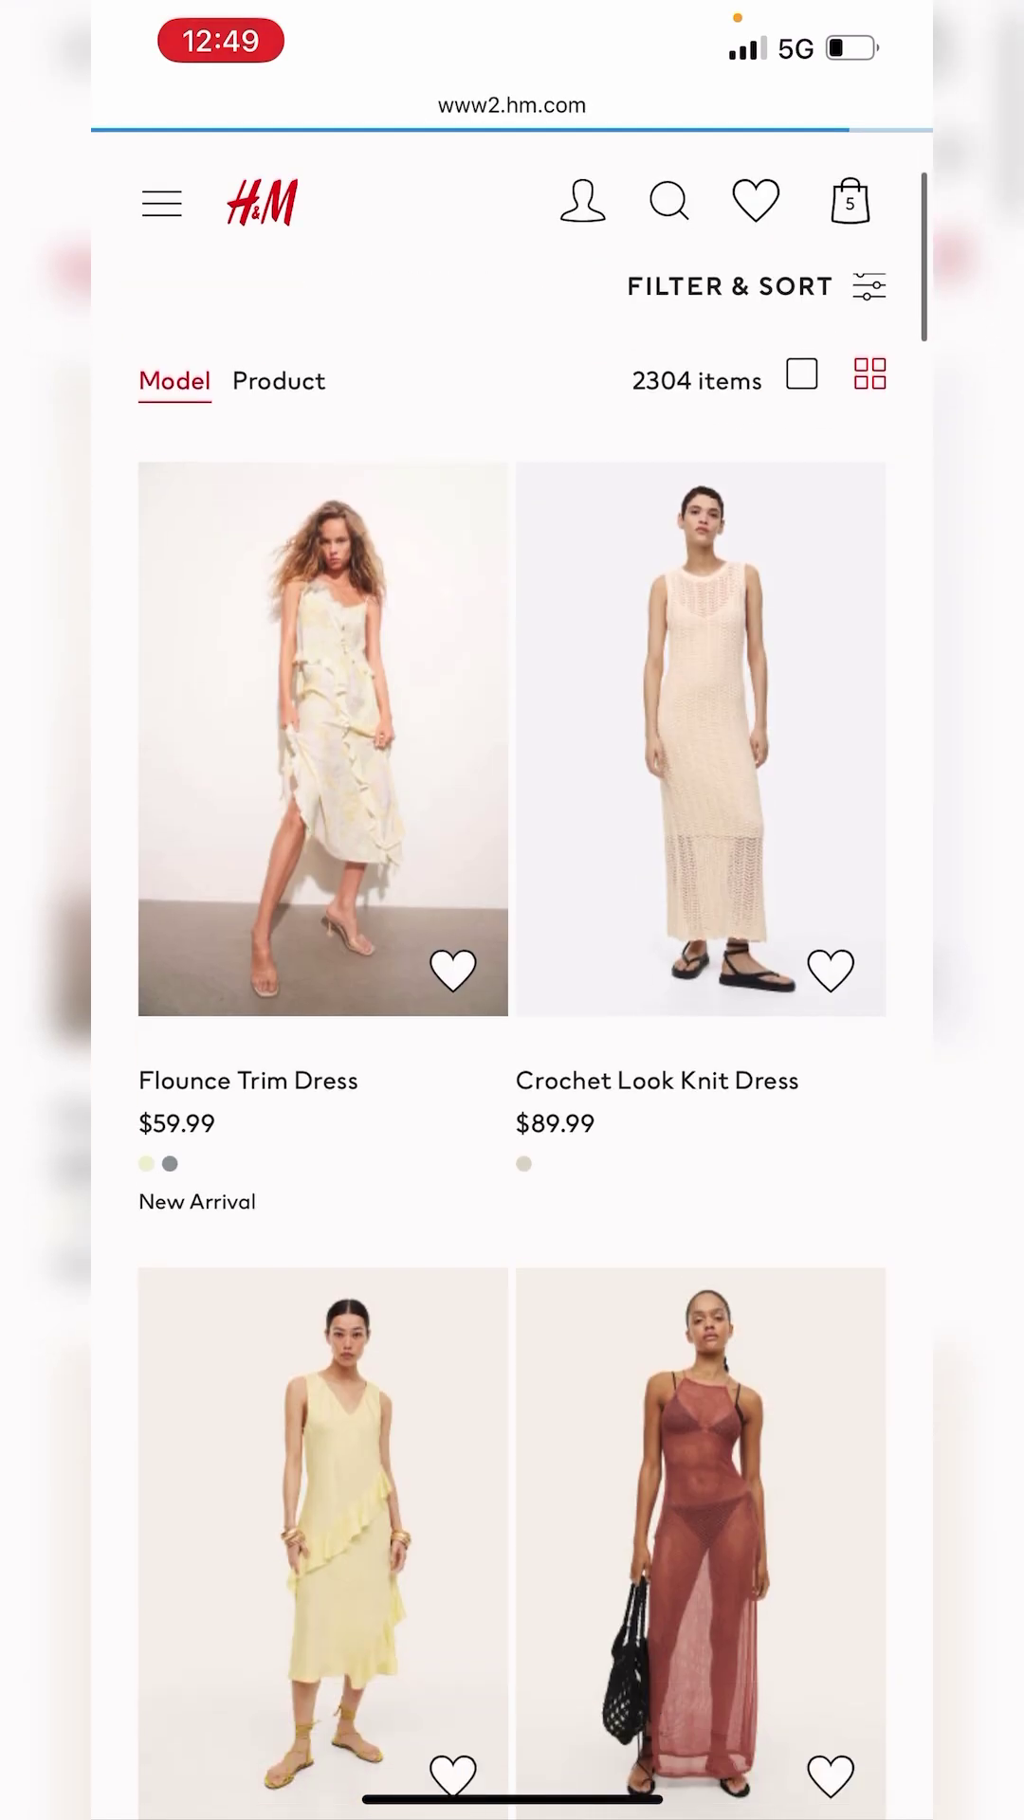
pyautogui.scroll(-3, 512, 995)
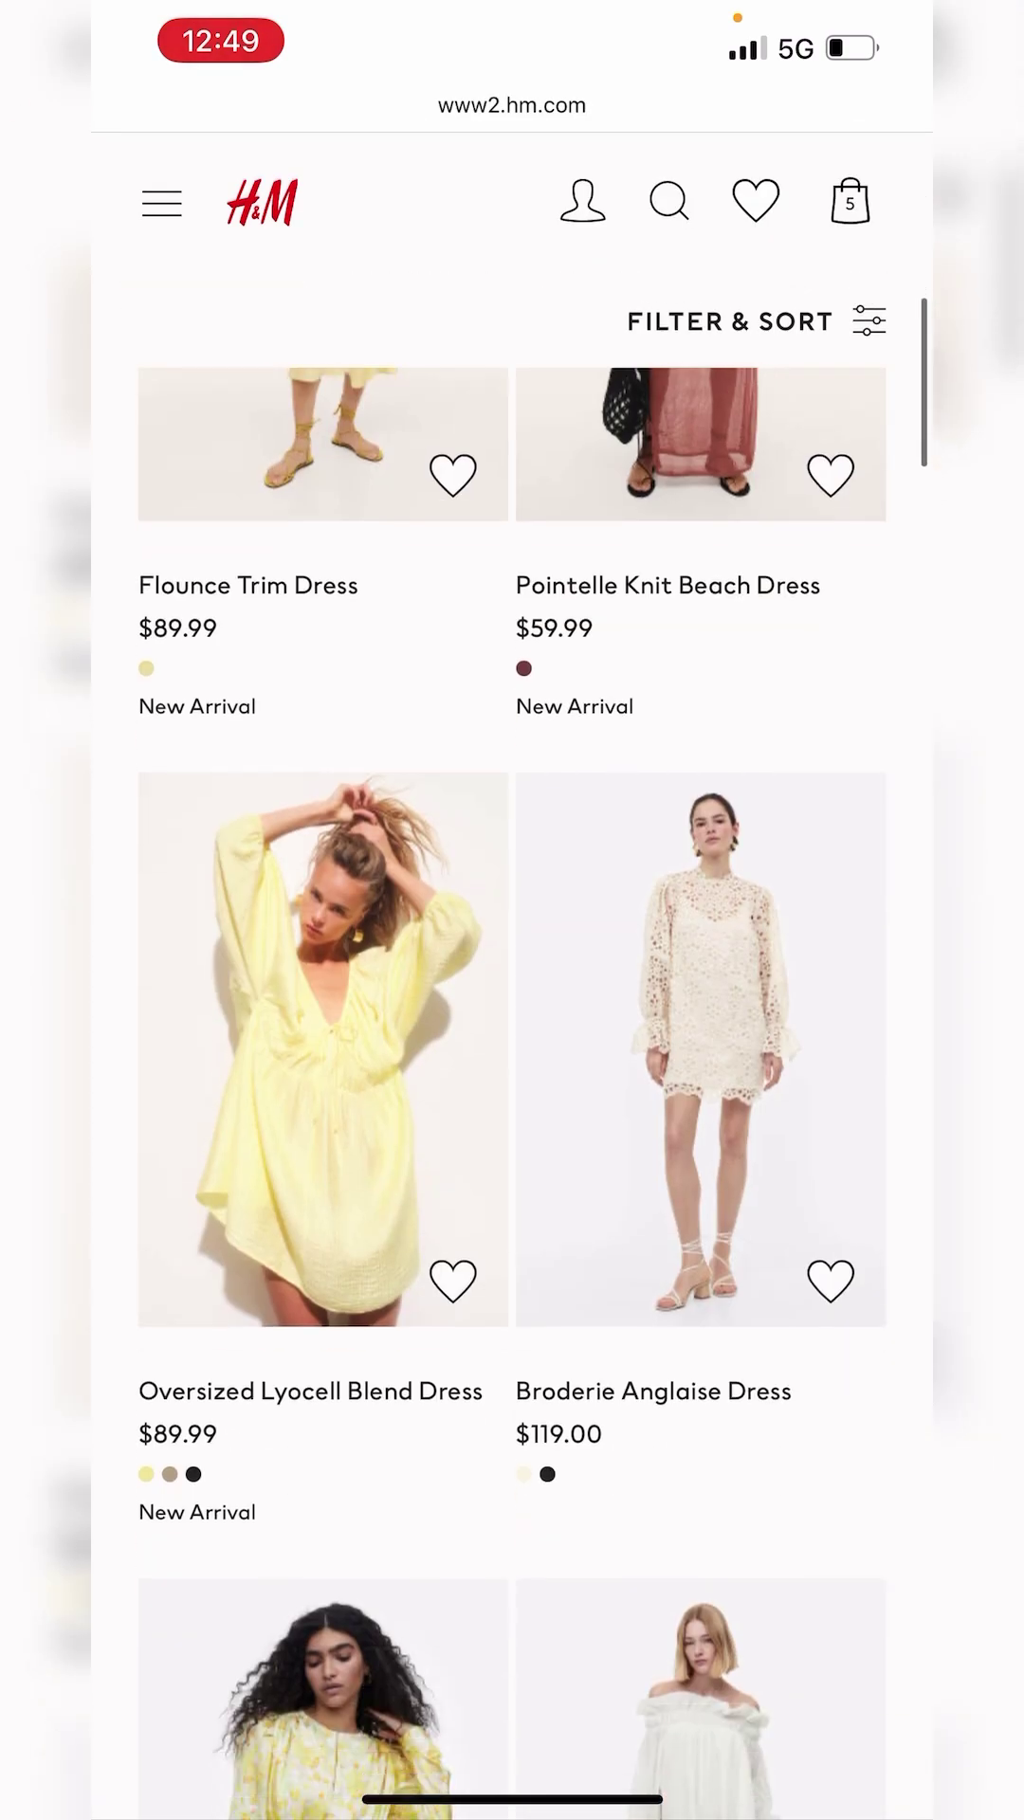
pyautogui.scroll(-4, 513, 995)
pyautogui.scroll(-5, 512, 995)
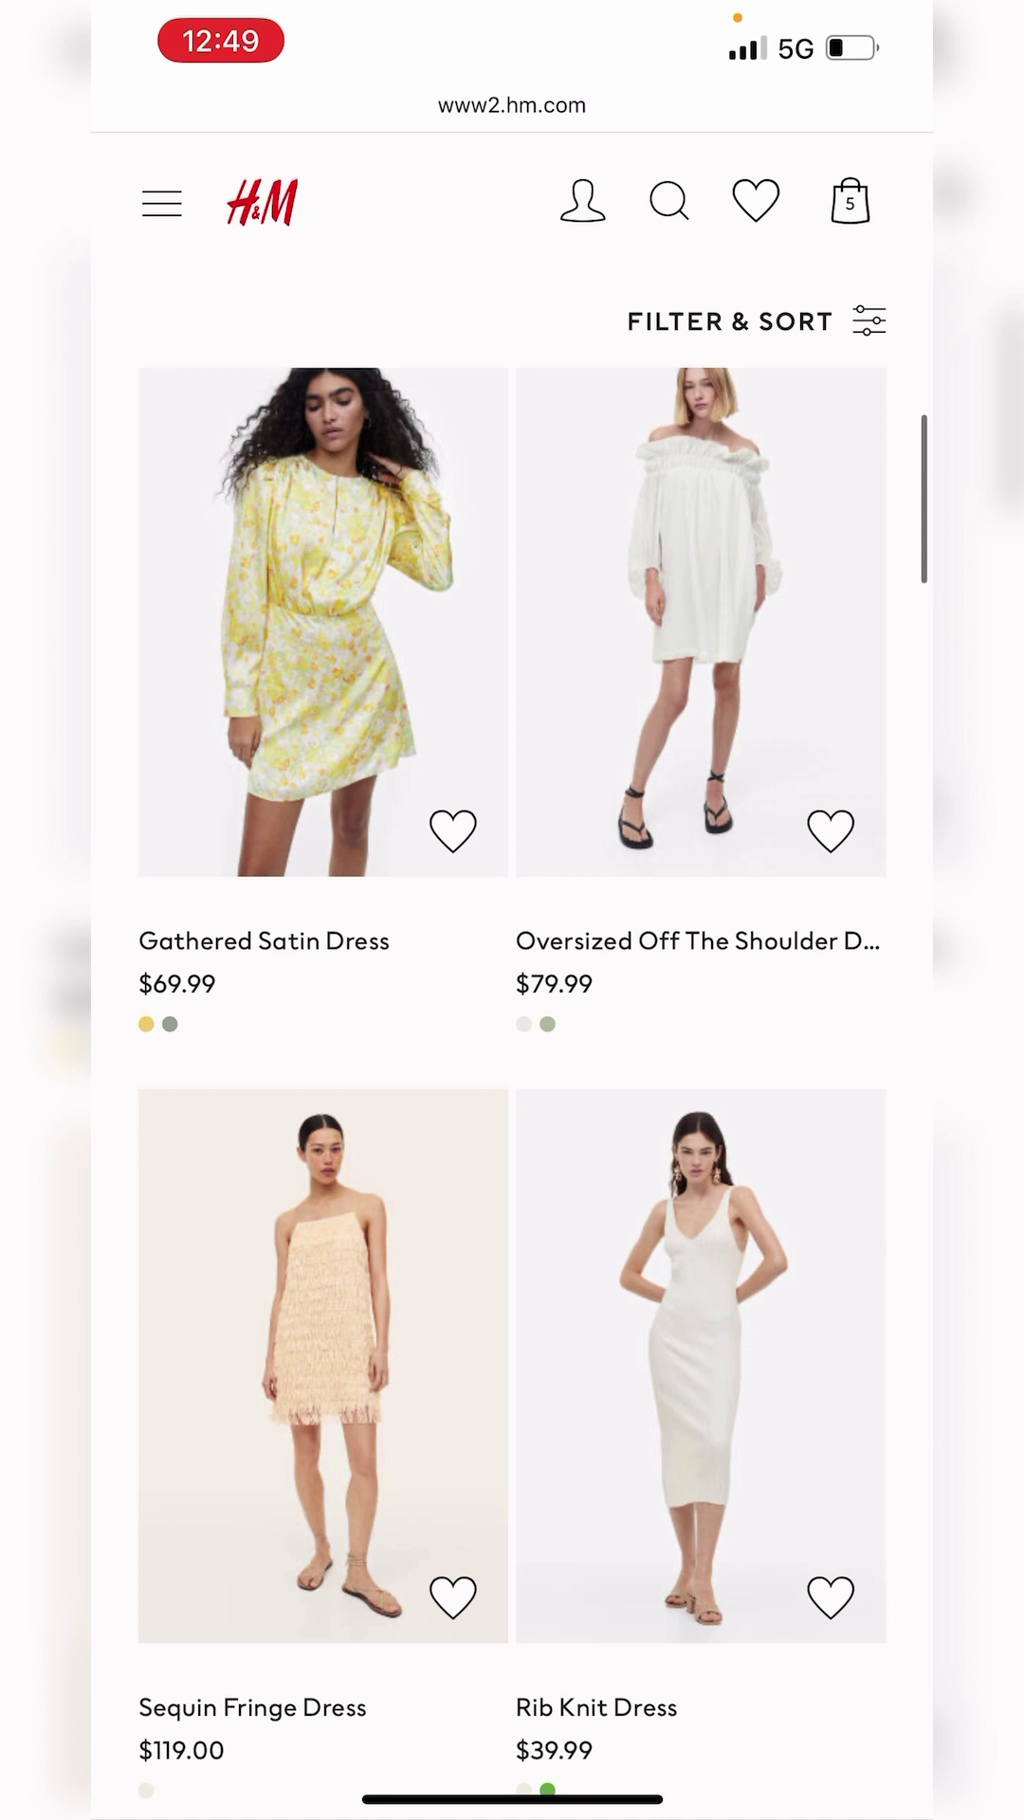
# Step: Add the white Rib Knit Dress in size M to the bag from its product page
pyautogui.click(700, 1366)
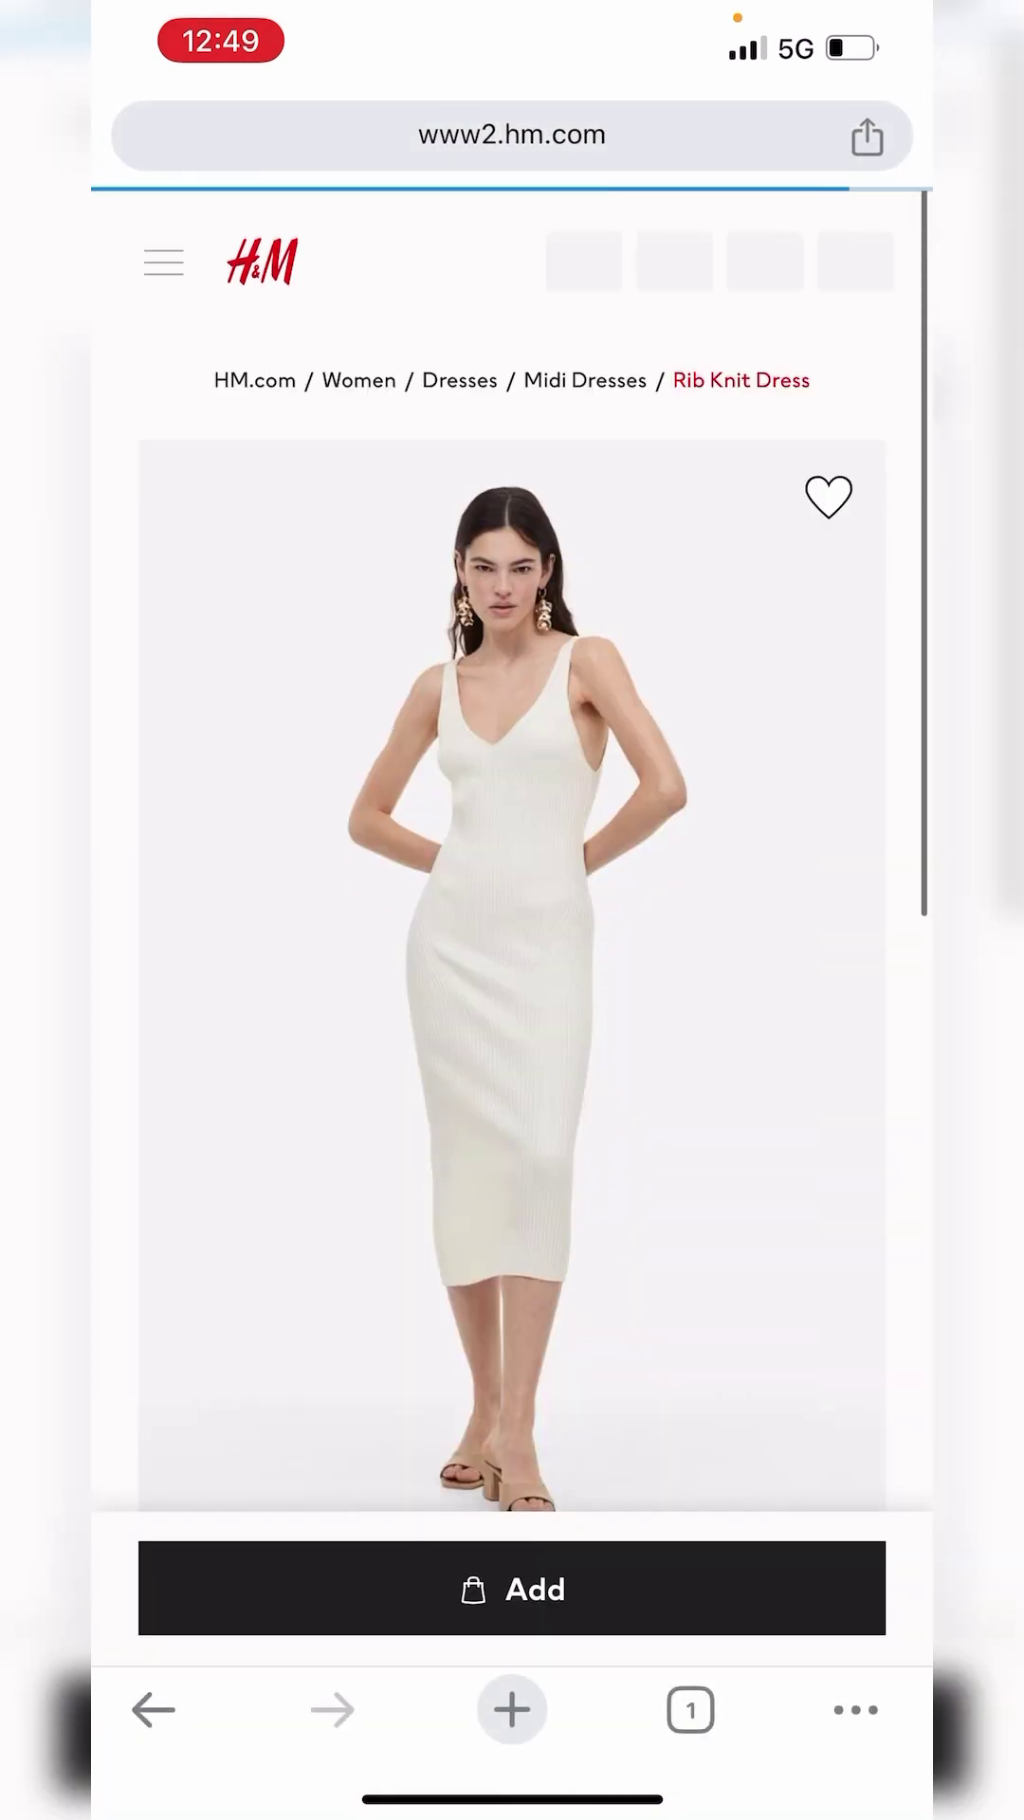
pyautogui.scroll(-6, 512, 910)
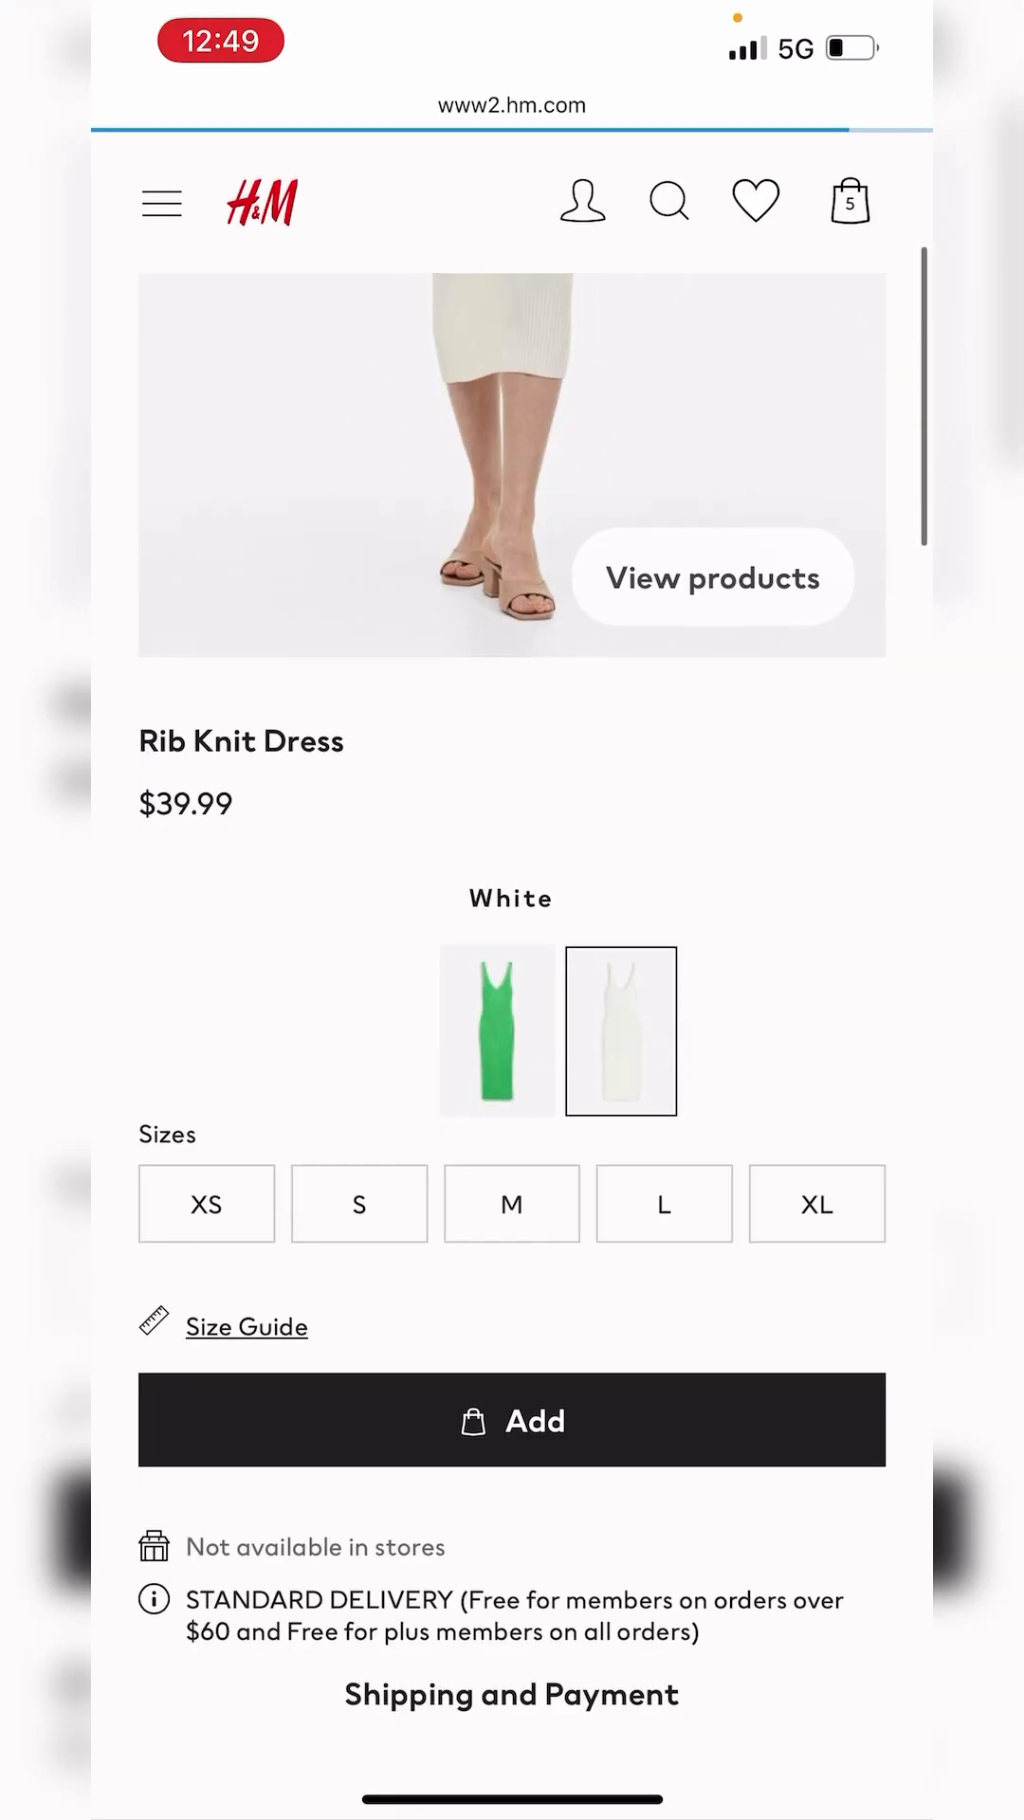
pyautogui.click(513, 1203)
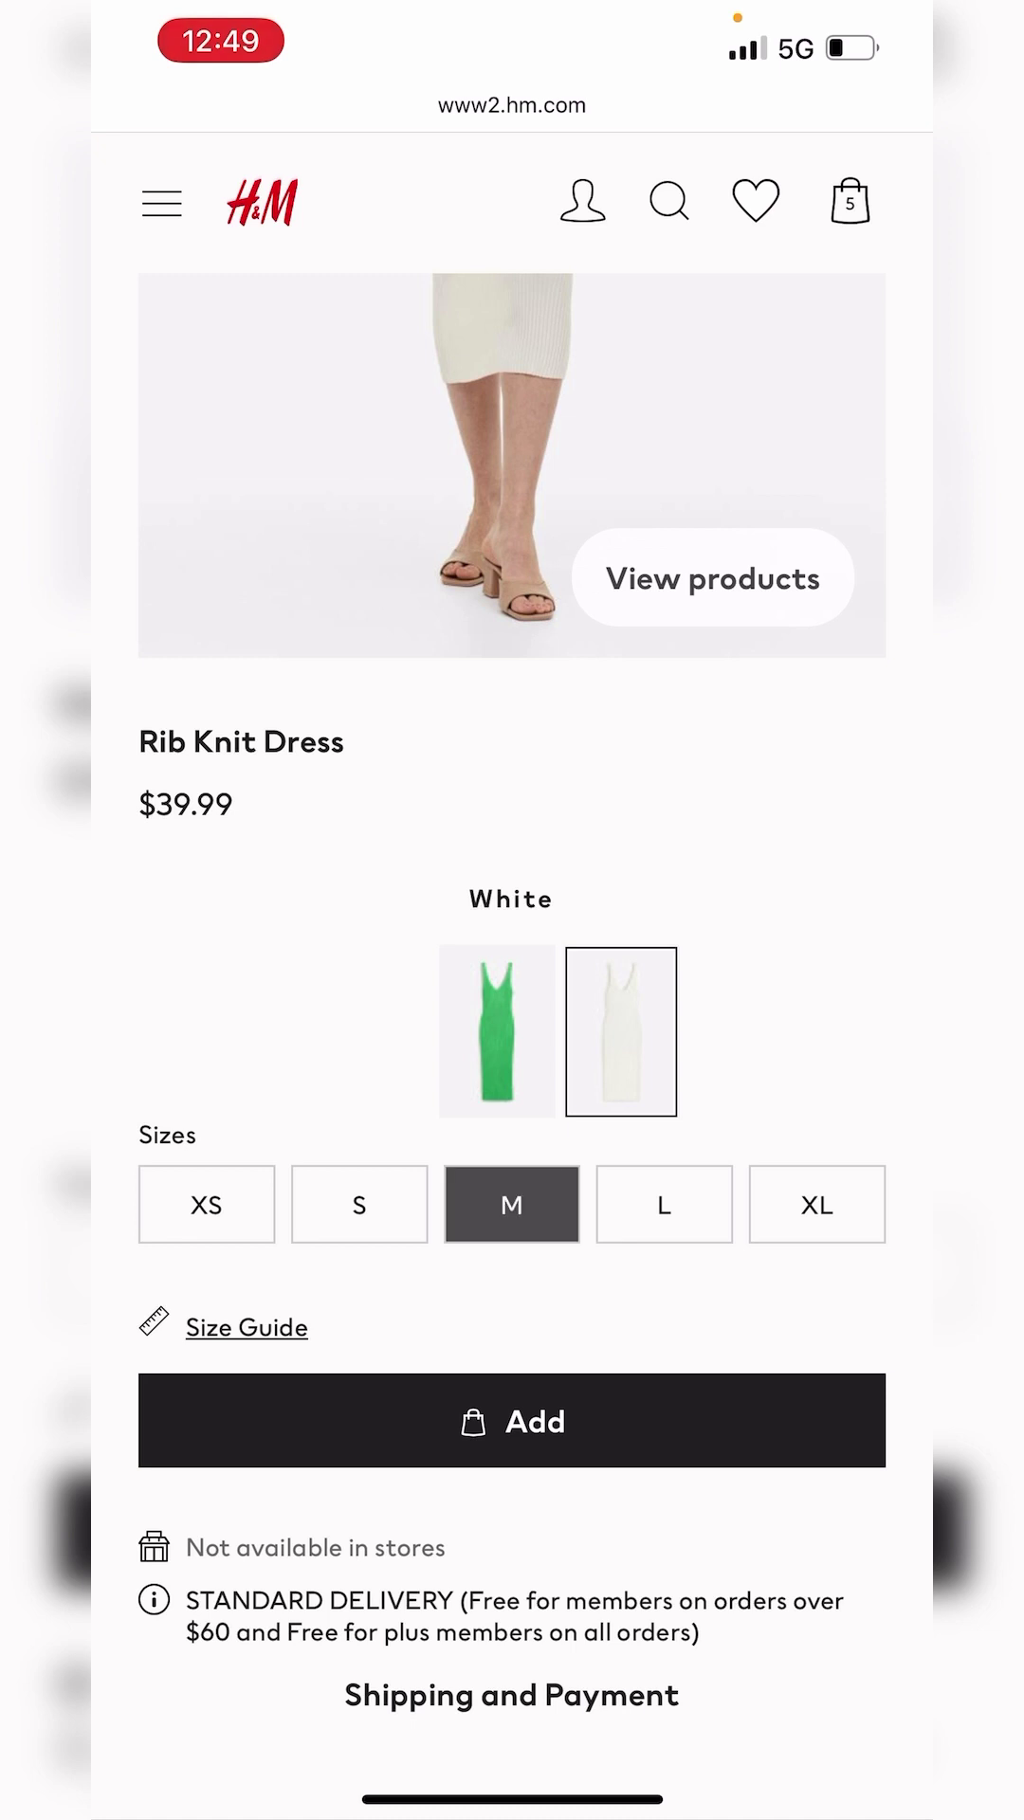
pyautogui.click(513, 1421)
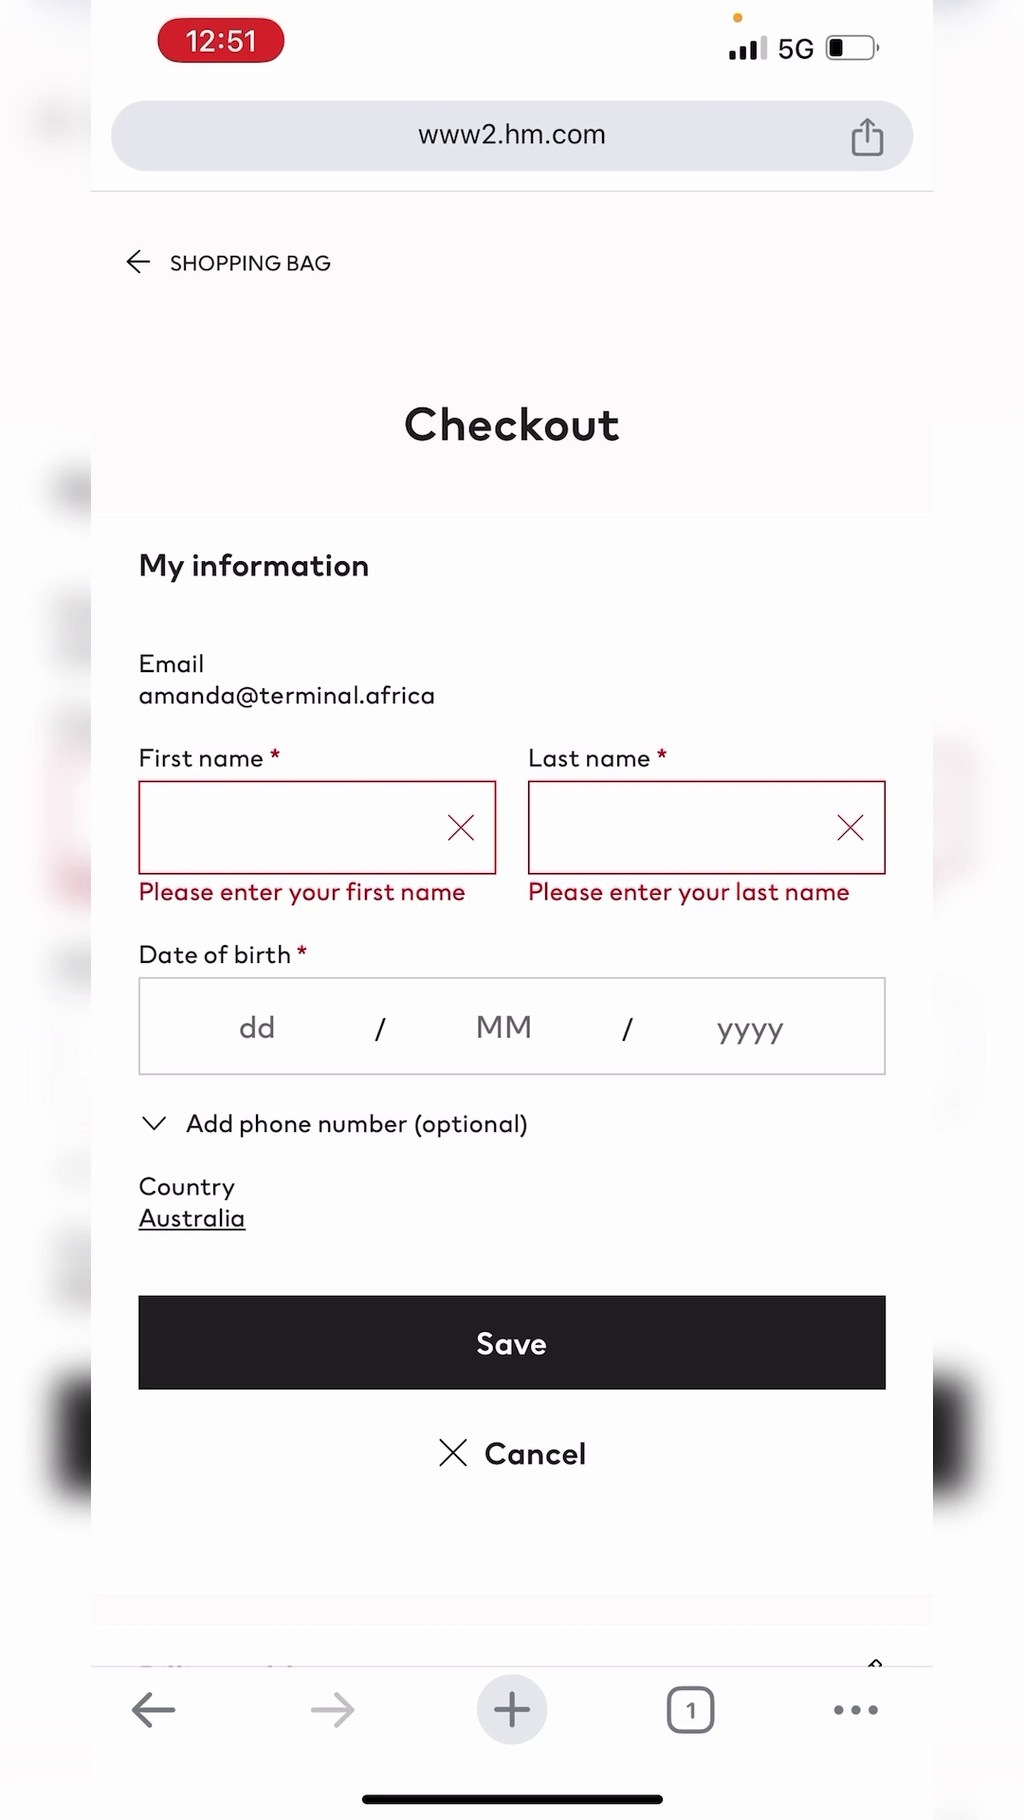
# Step: Leave the browser for the home screen page holding the Terminal Africa icon
pyautogui.moveTo(513, 1799); pyautogui.dragTo(513, 996)
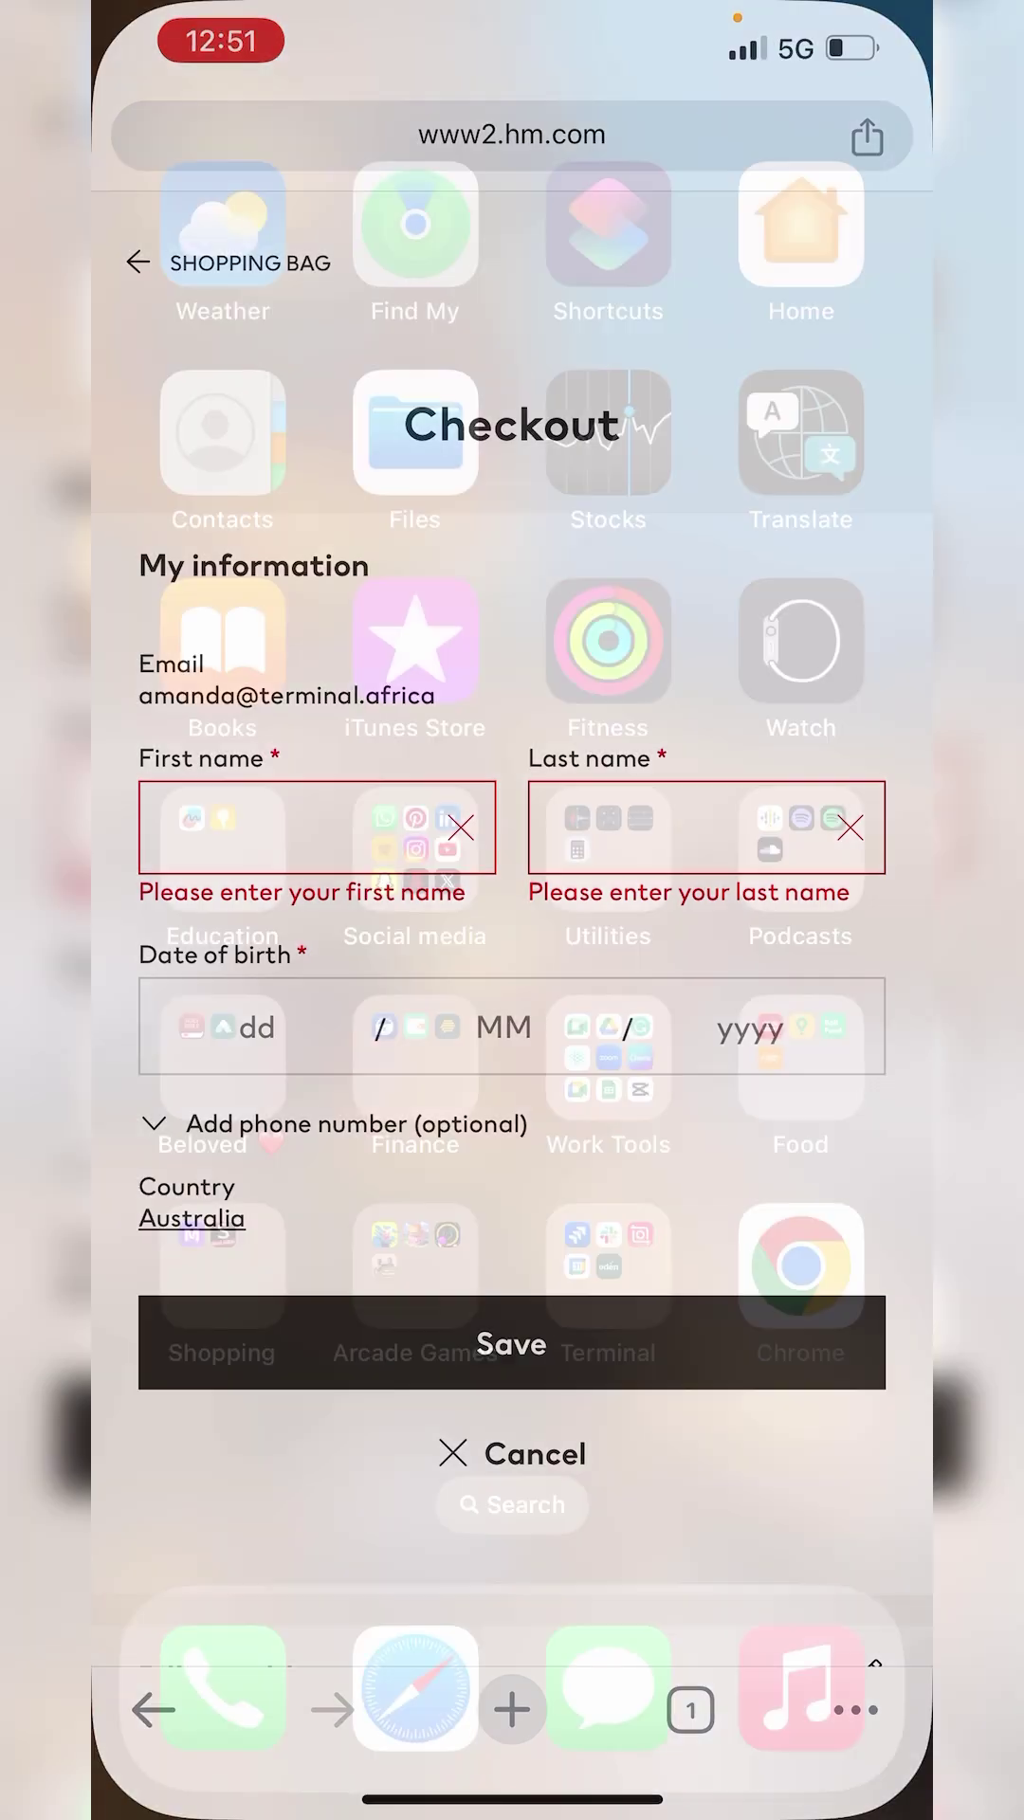
pyautogui.moveTo(854, 911)
pyautogui.mouseDown()
pyautogui.moveTo(213, 910)
pyautogui.moveTo(853, 910)
pyautogui.mouseUp()
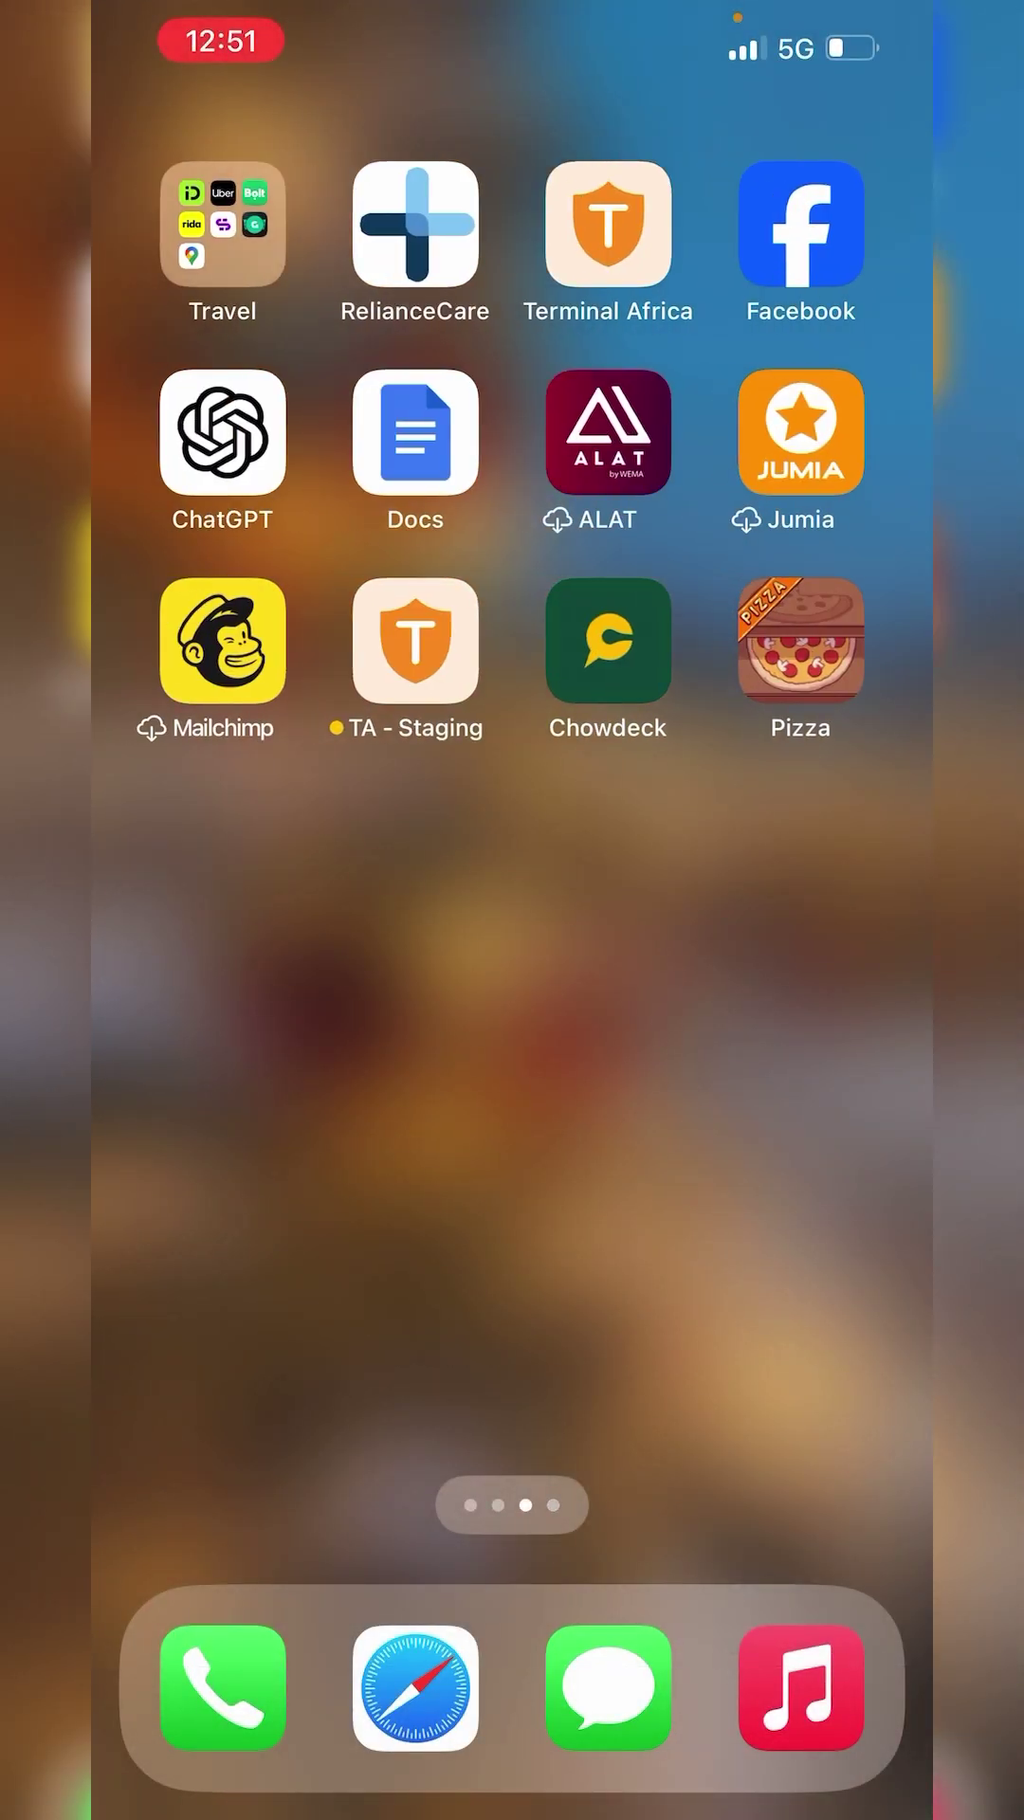
# Step: In Terminal Africa's T-Shop, choose Australia as the store country to generate a shipping address
pyautogui.click(565, 222)
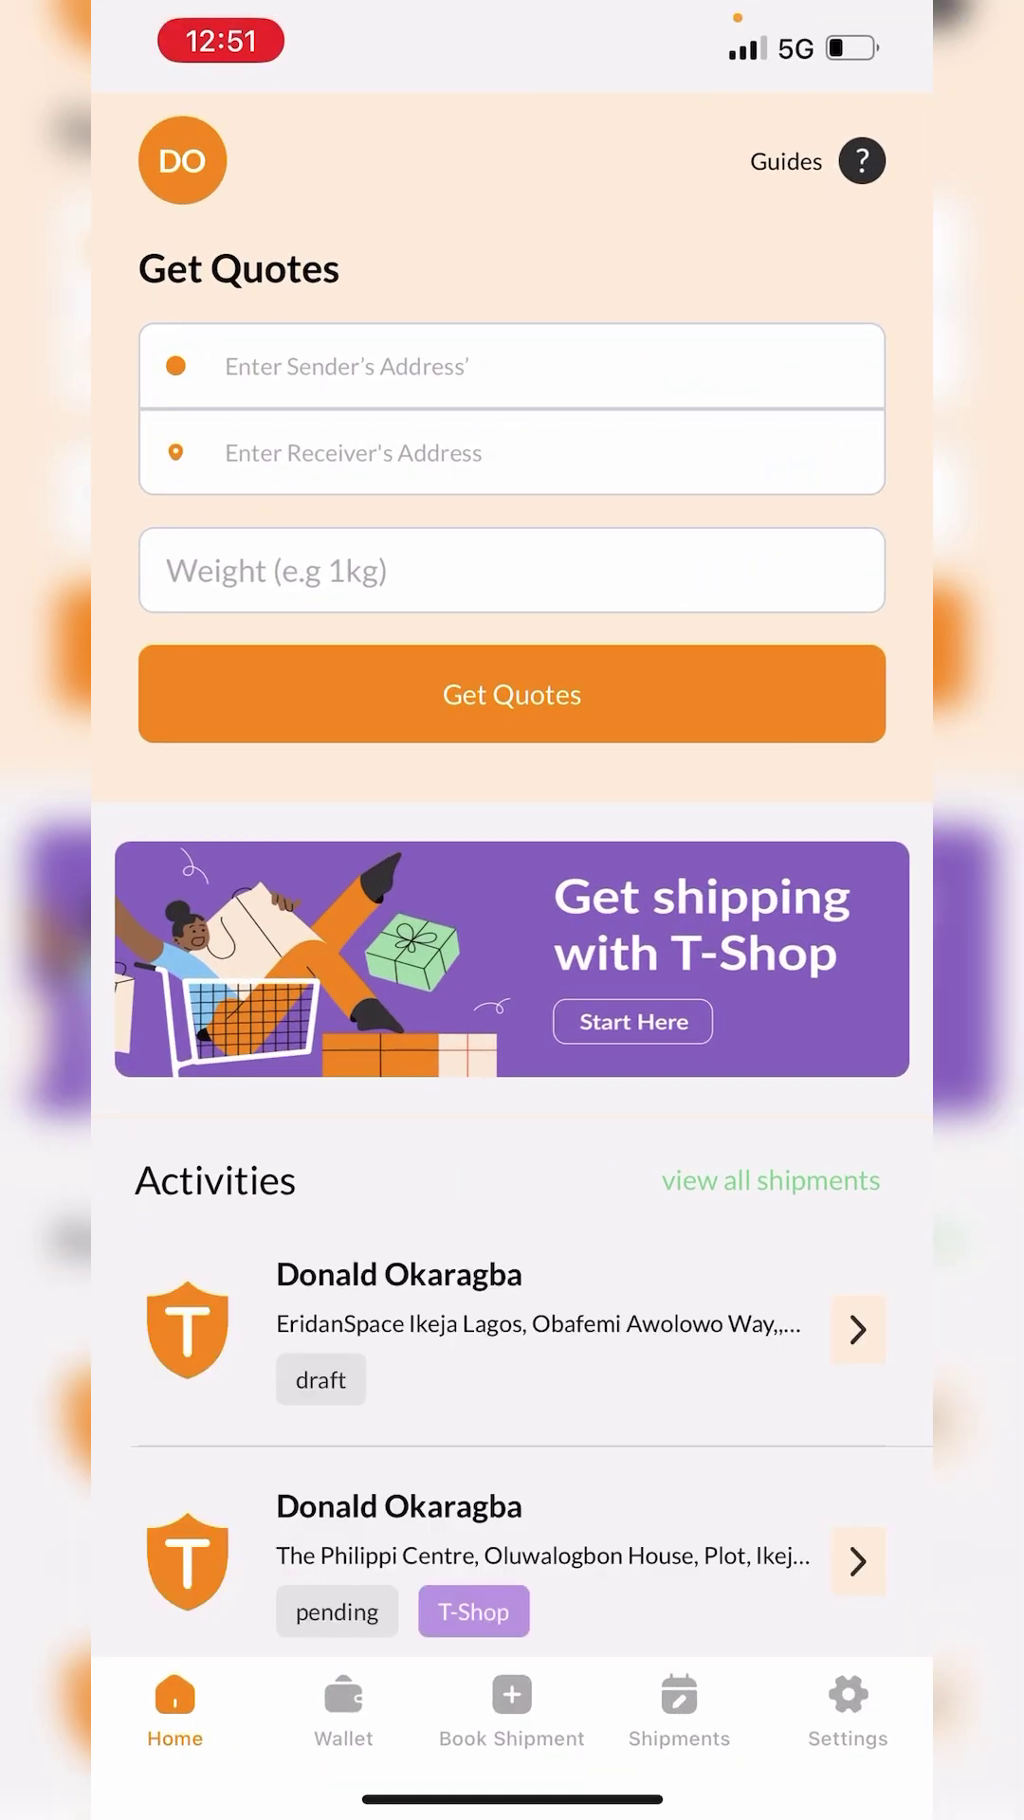
pyautogui.click(632, 1021)
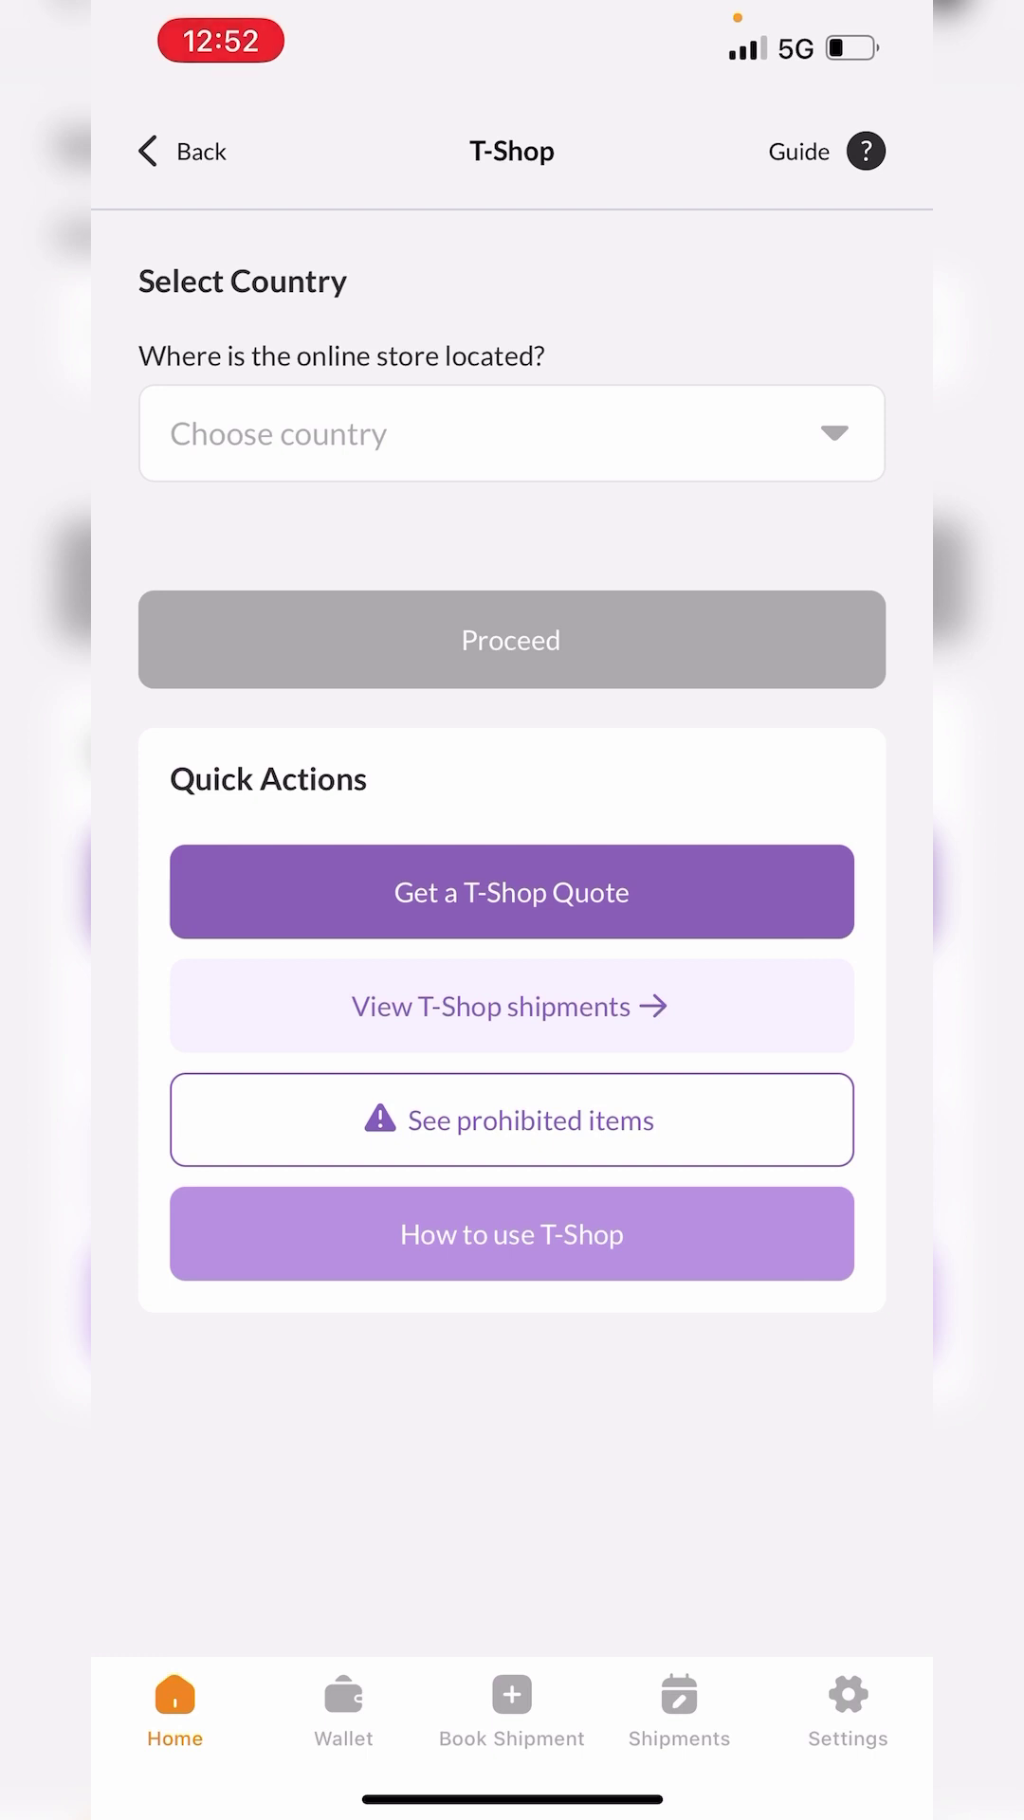
pyautogui.click(511, 434)
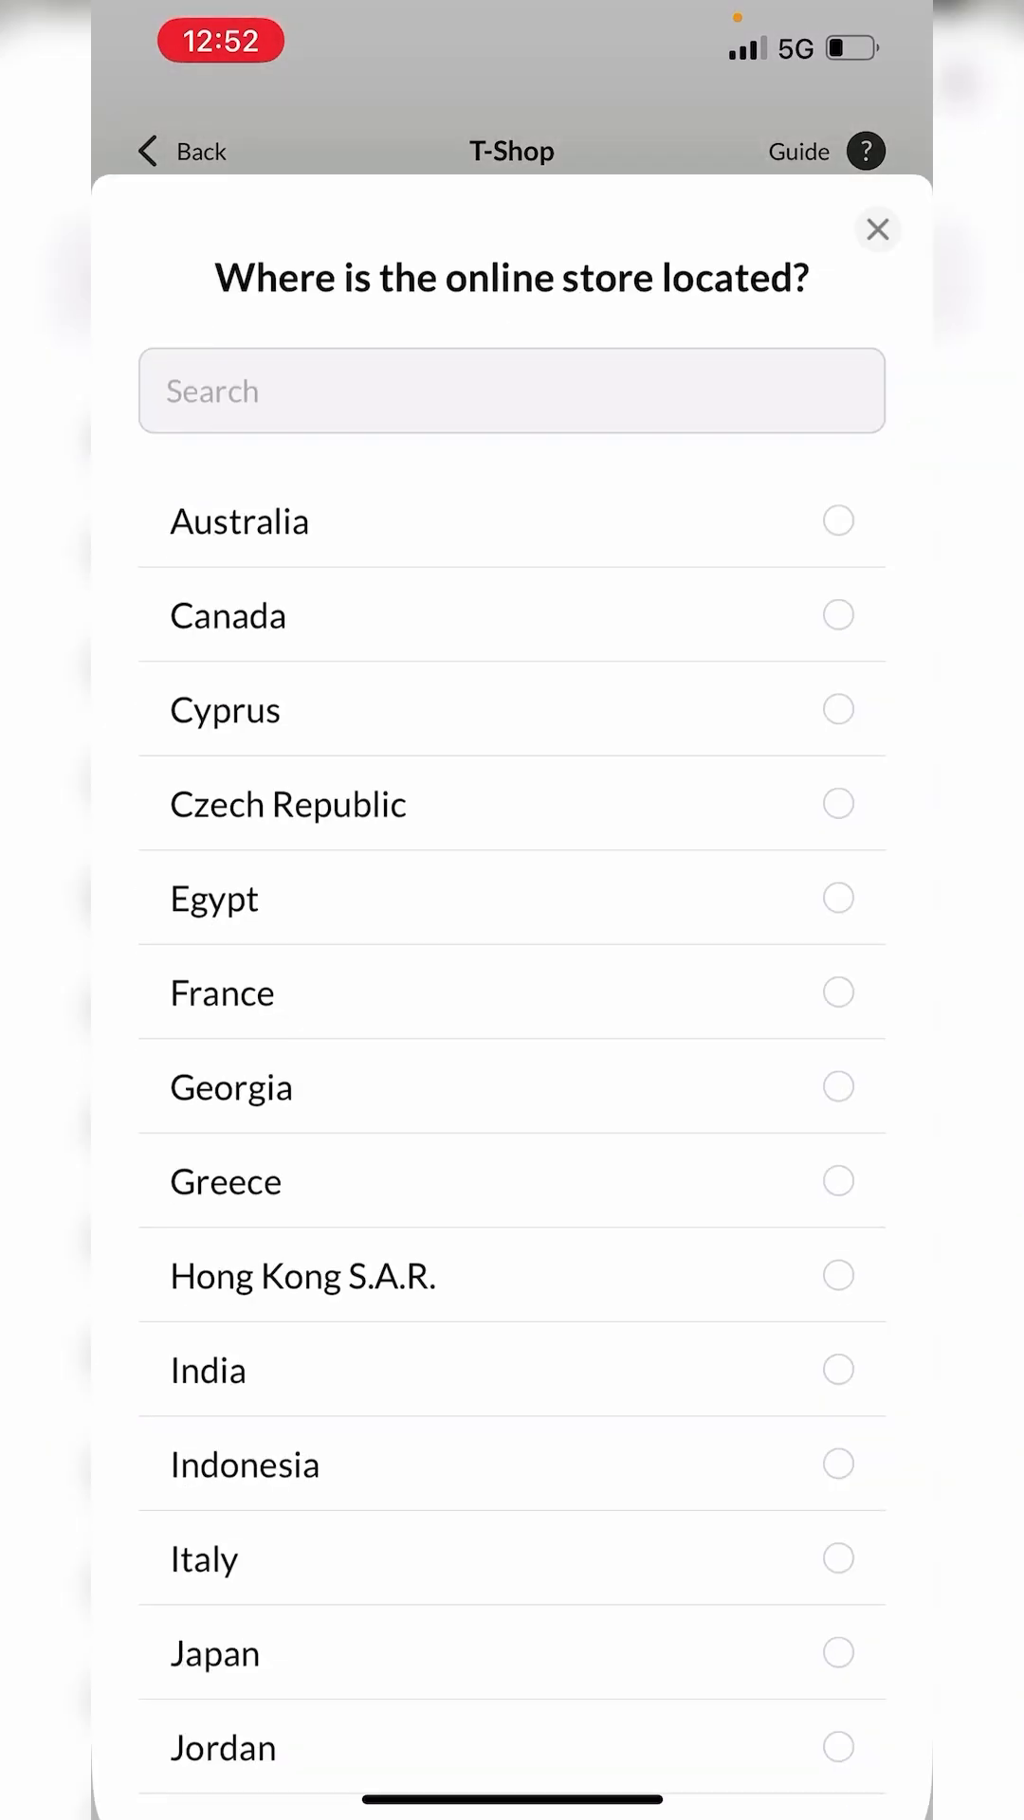
pyautogui.click(236, 459)
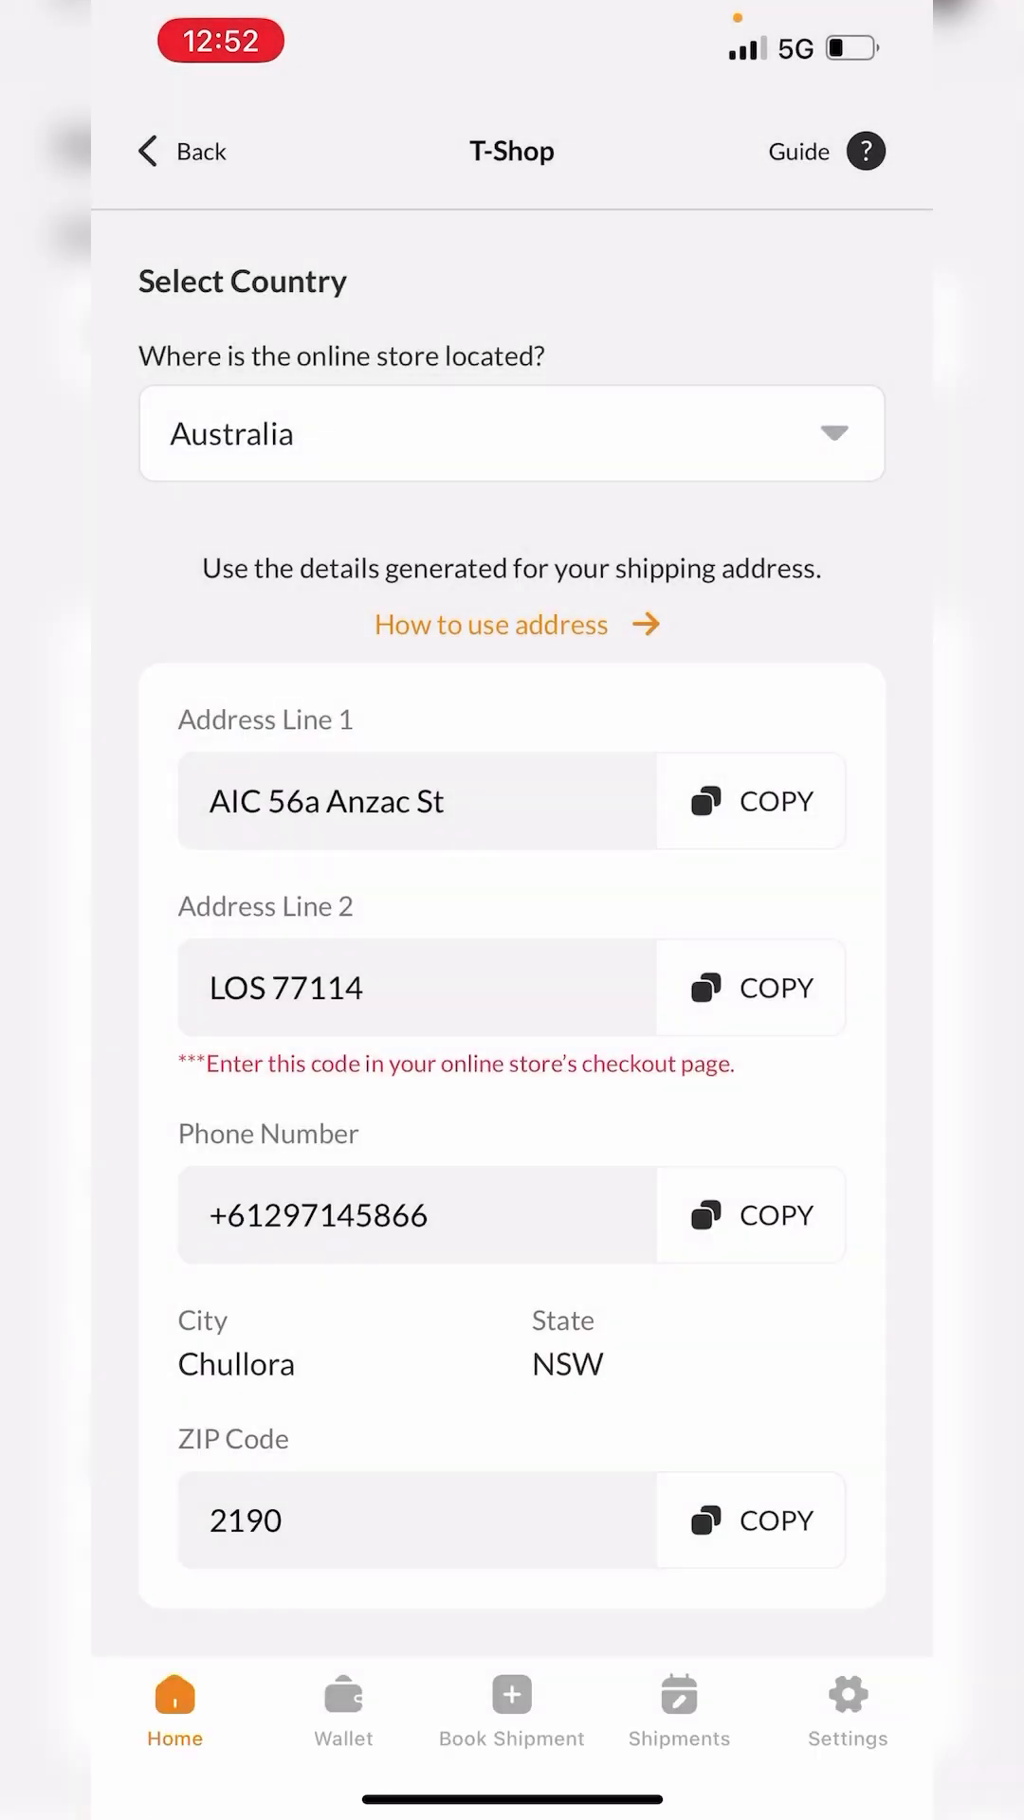
pyautogui.scroll(-2, 512, 997)
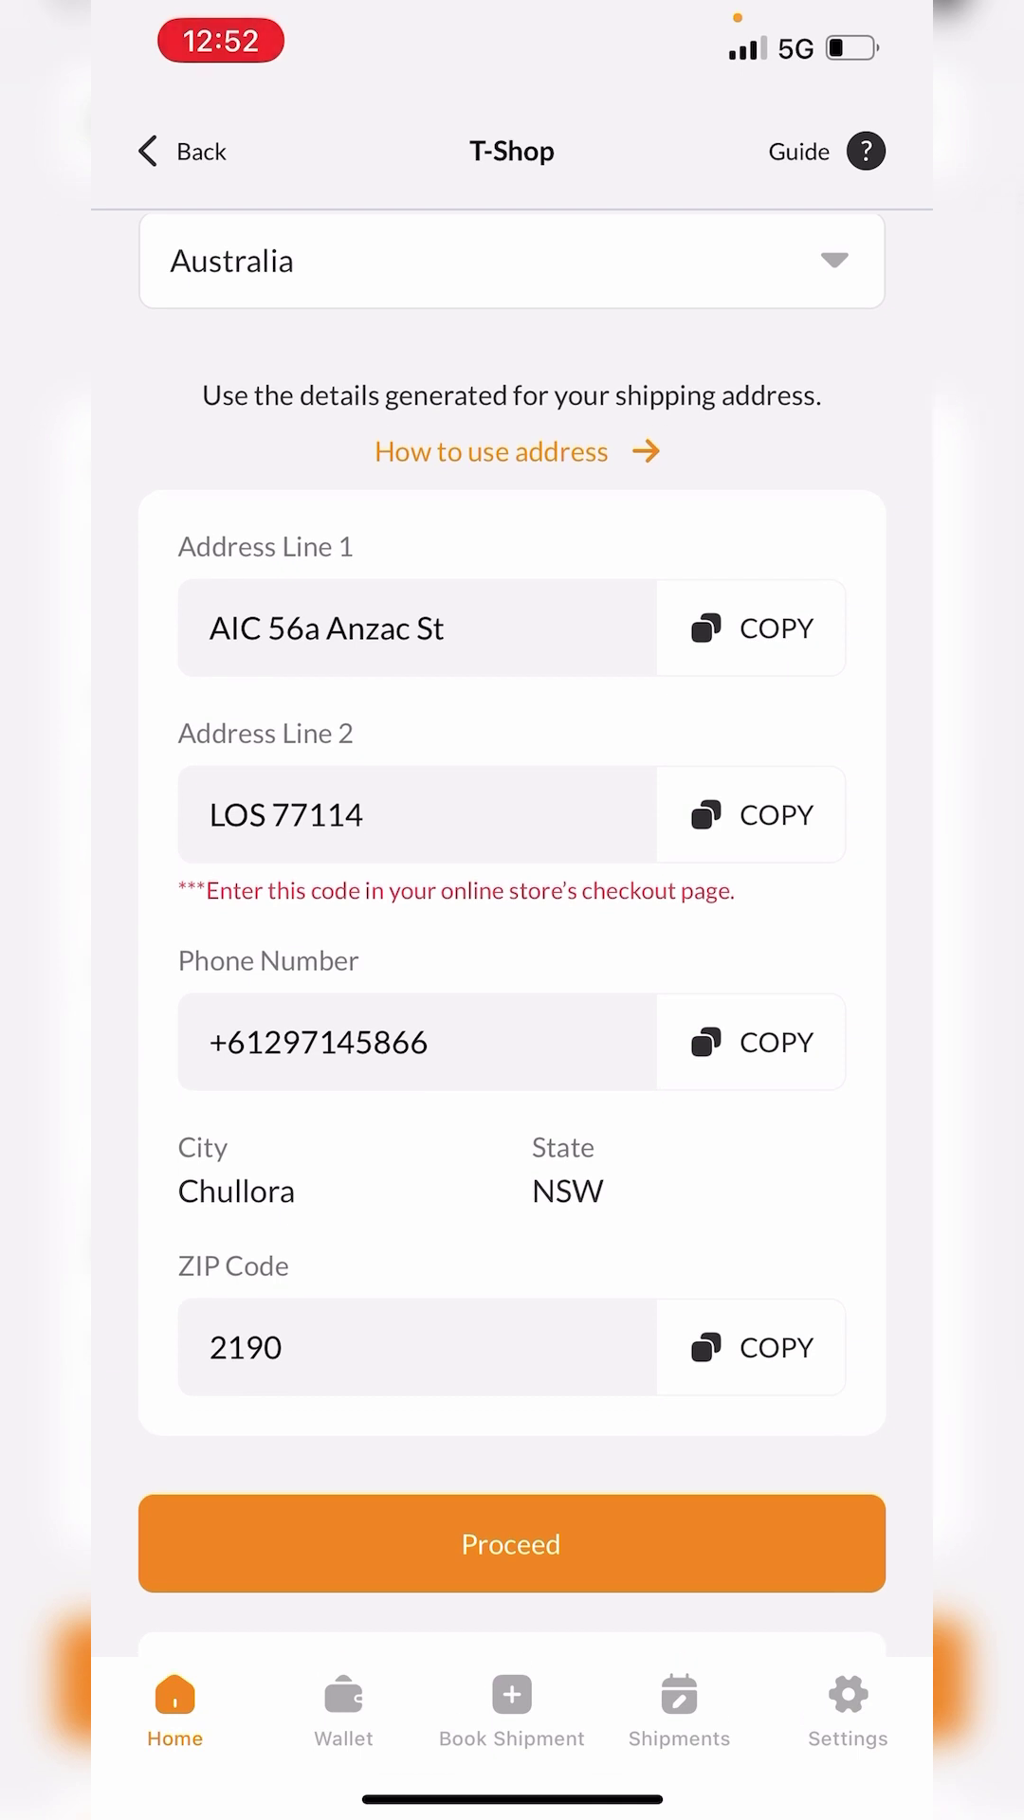
pyautogui.scroll(2, 513, 910)
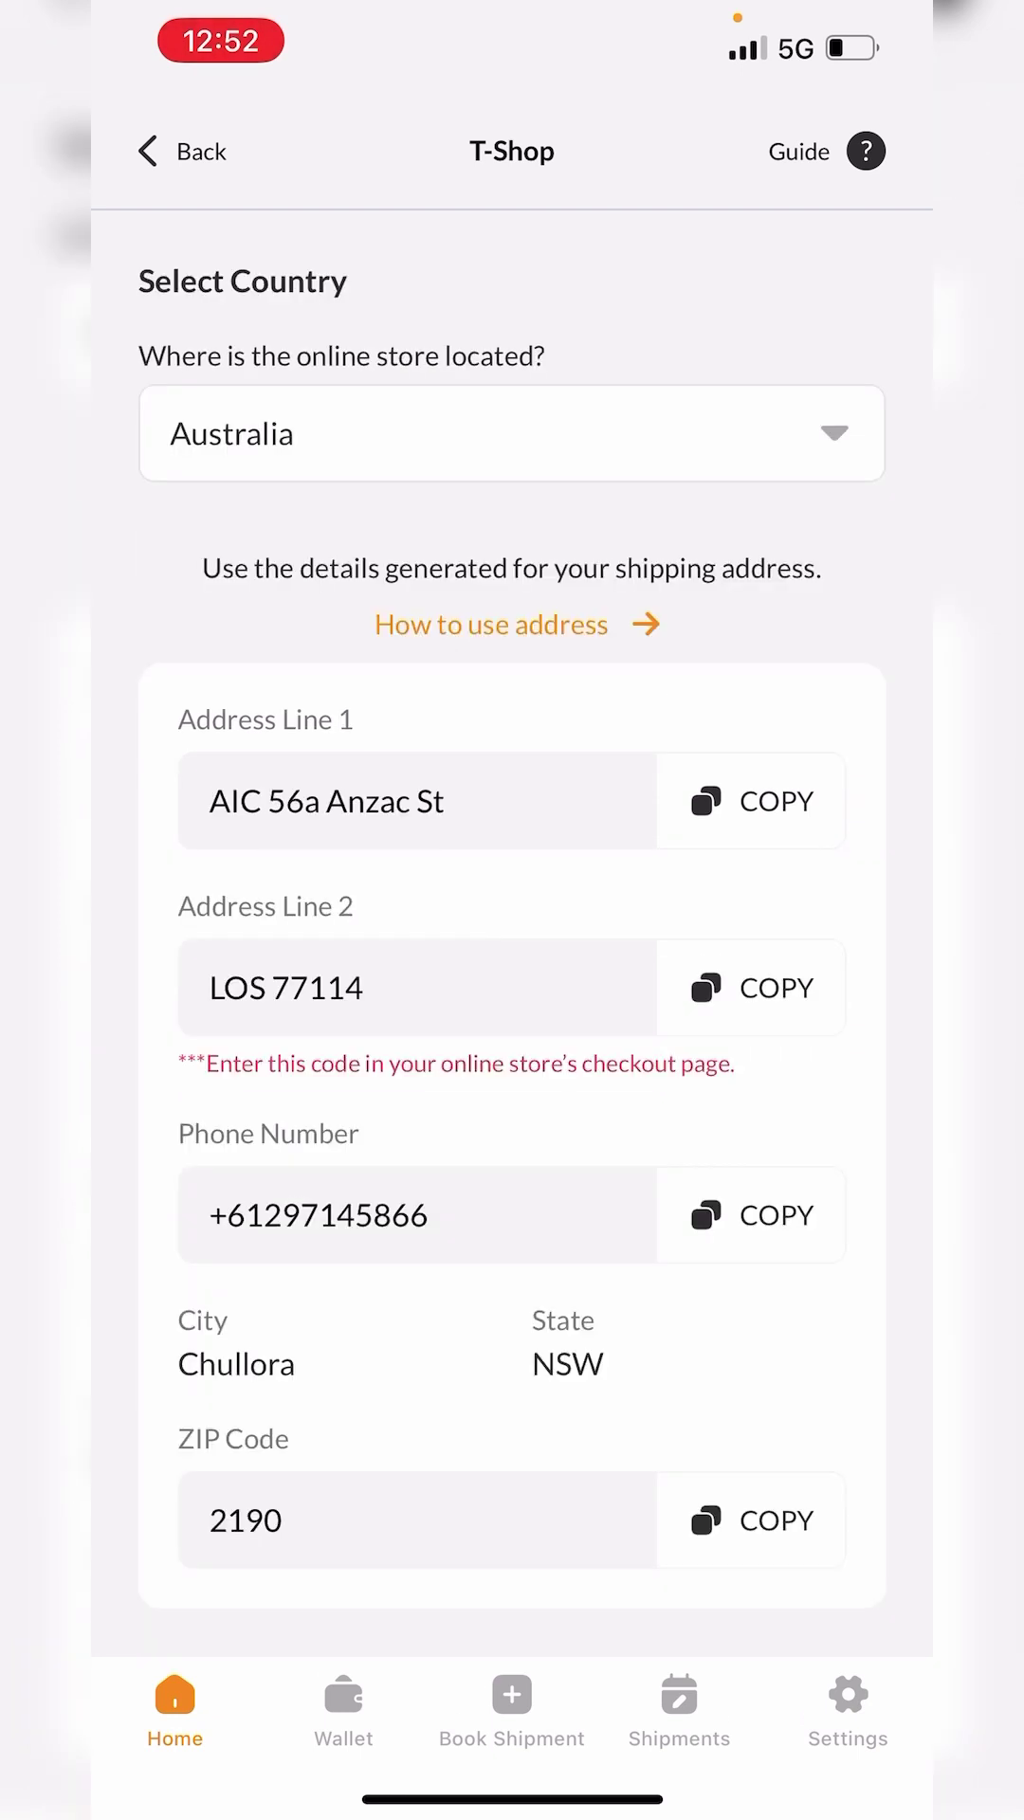
pyautogui.scroll(-2, 512, 995)
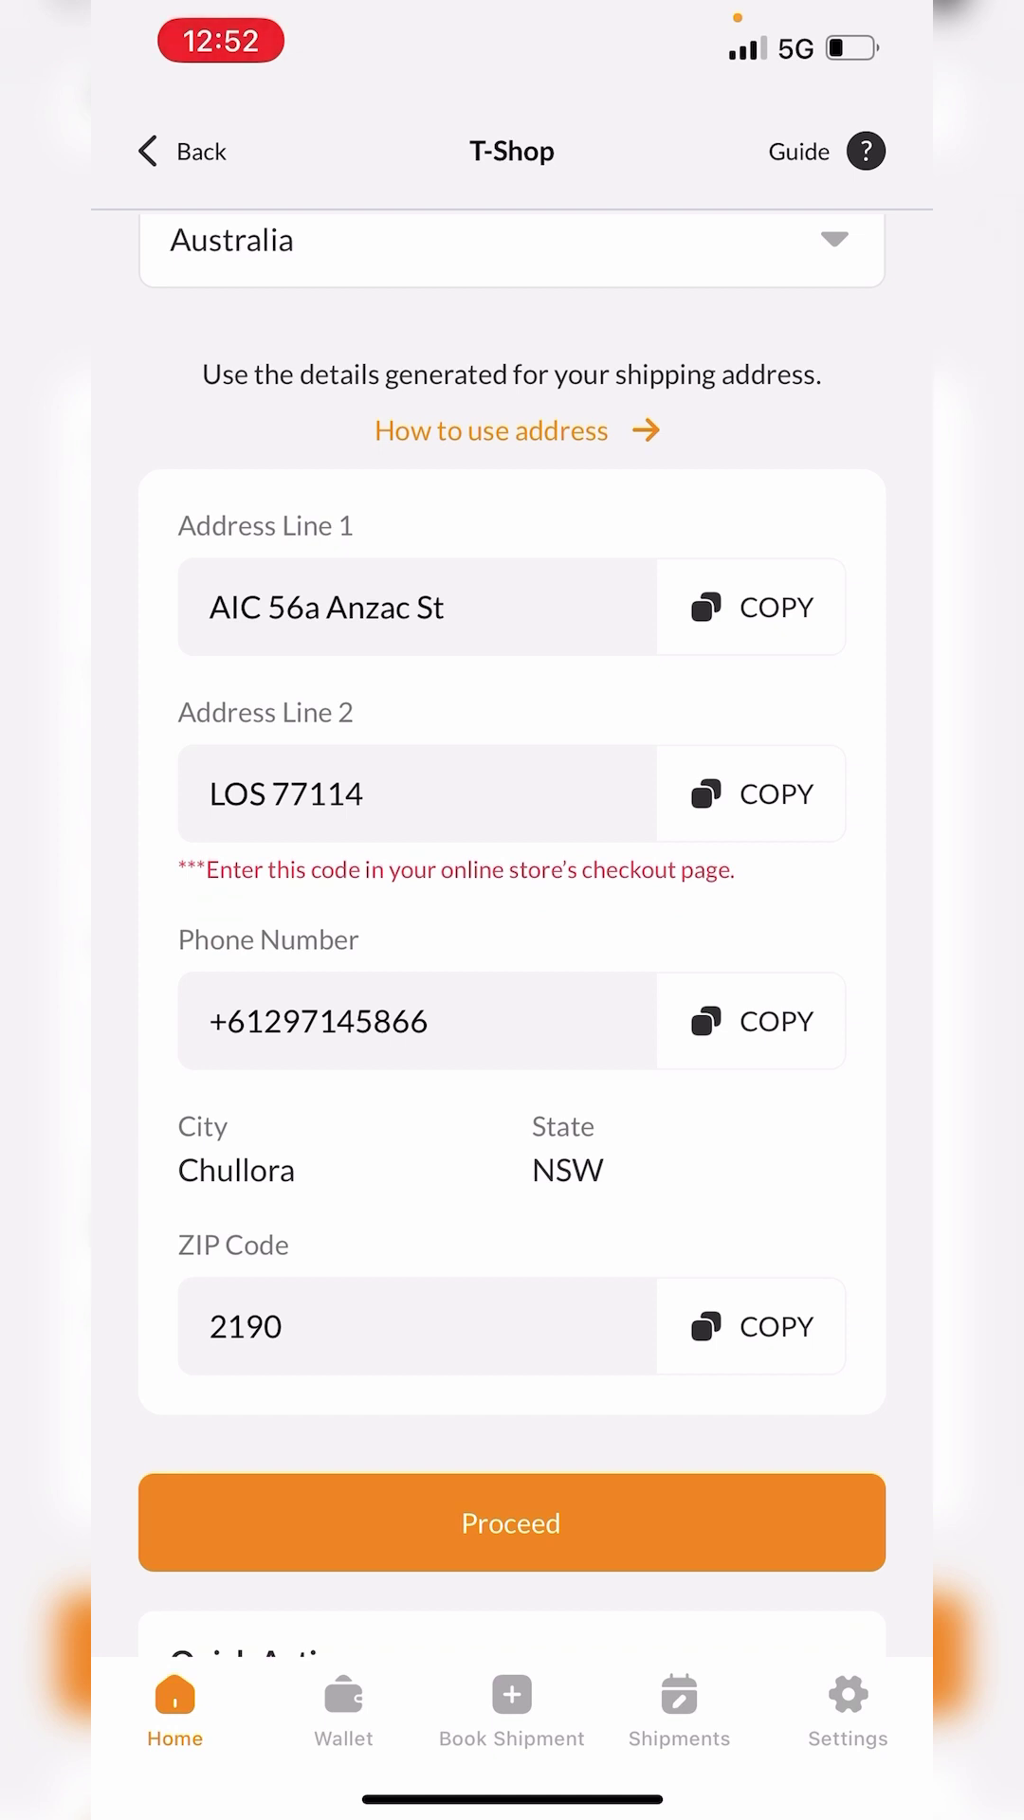
pyautogui.scroll(2, 512, 911)
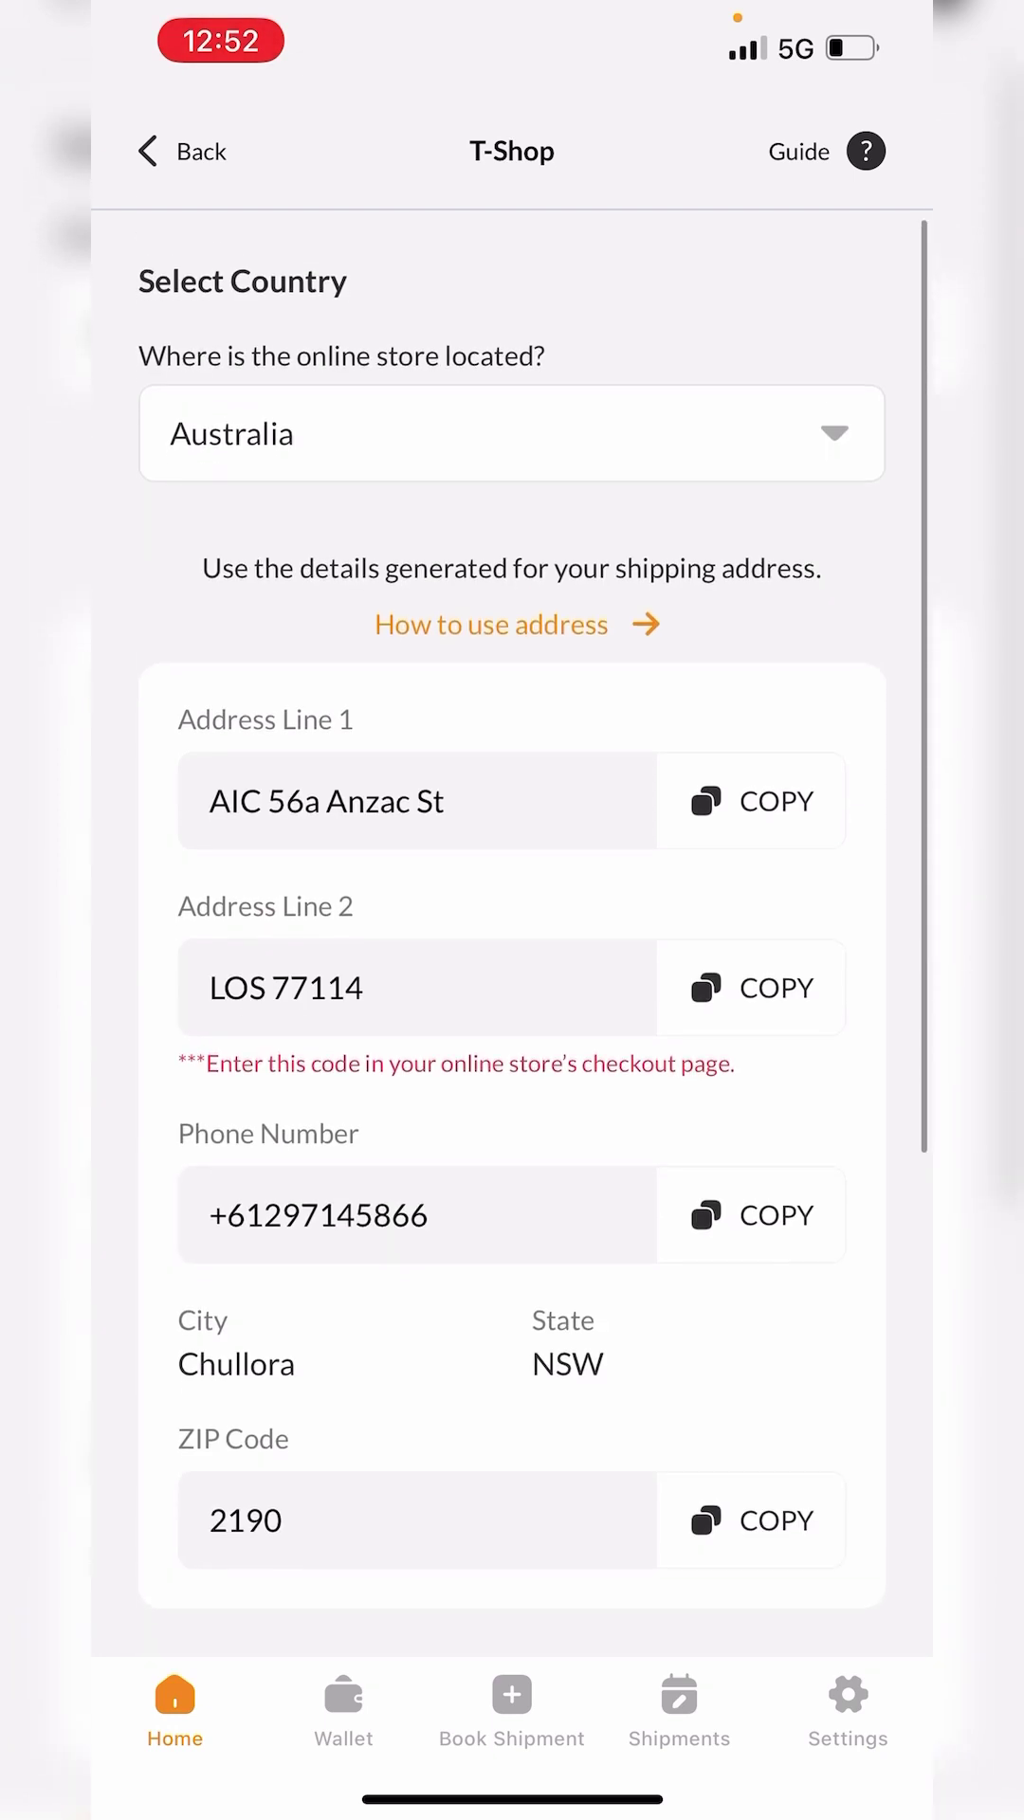
pyautogui.moveTo(512, 1799); pyautogui.dragTo(513, 1137)
pyautogui.click(512, 853)
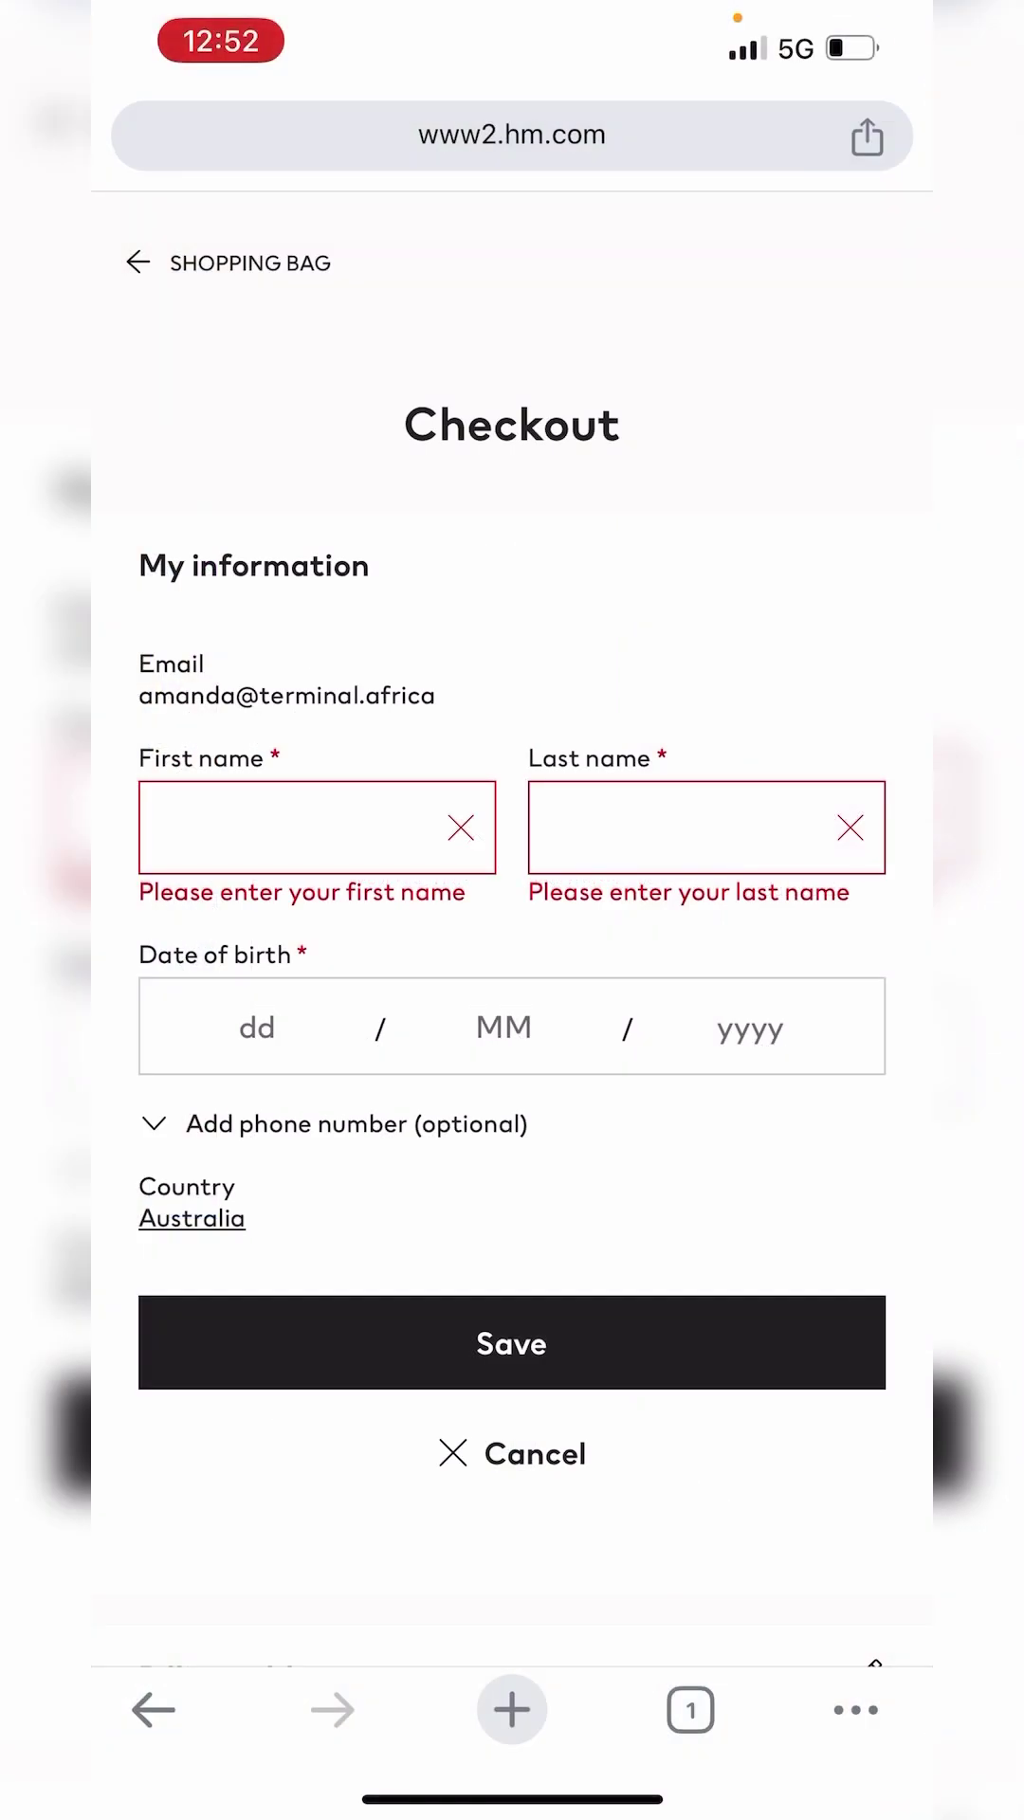
pyautogui.click(284, 824)
pyautogui.write('Terminal')
pyautogui.click(682, 621)
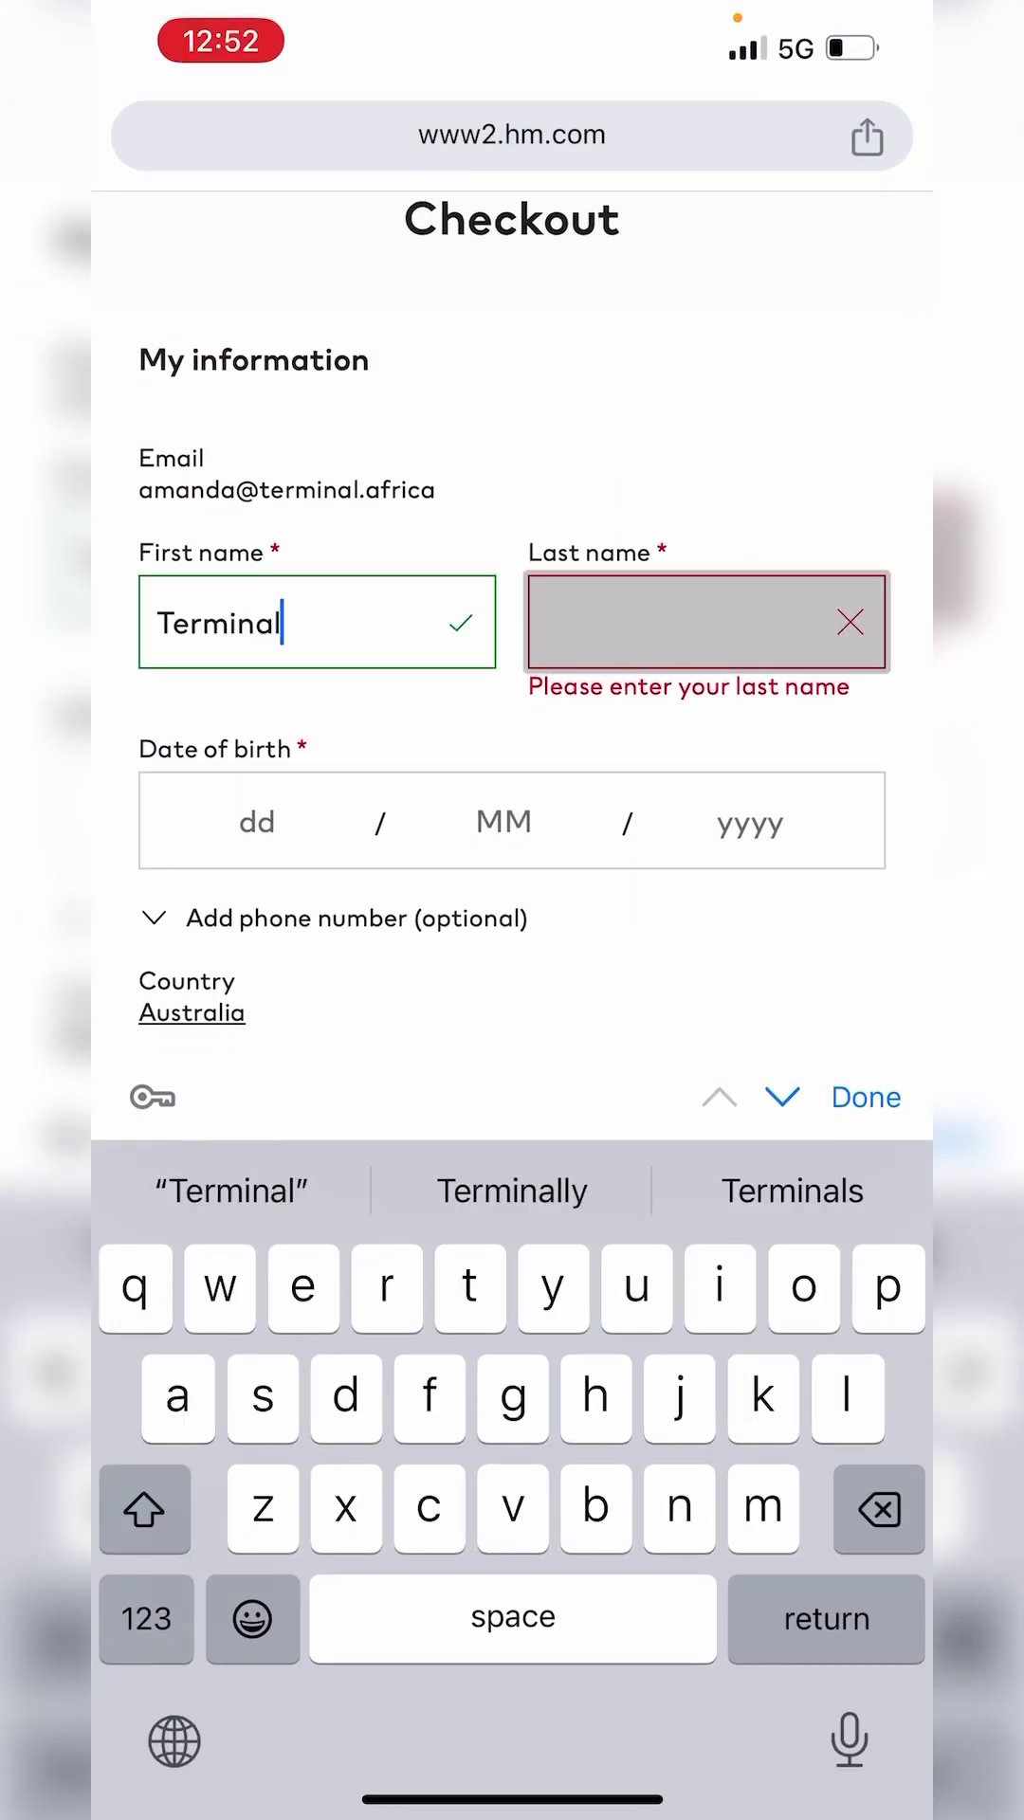
pyautogui.write('Africa')
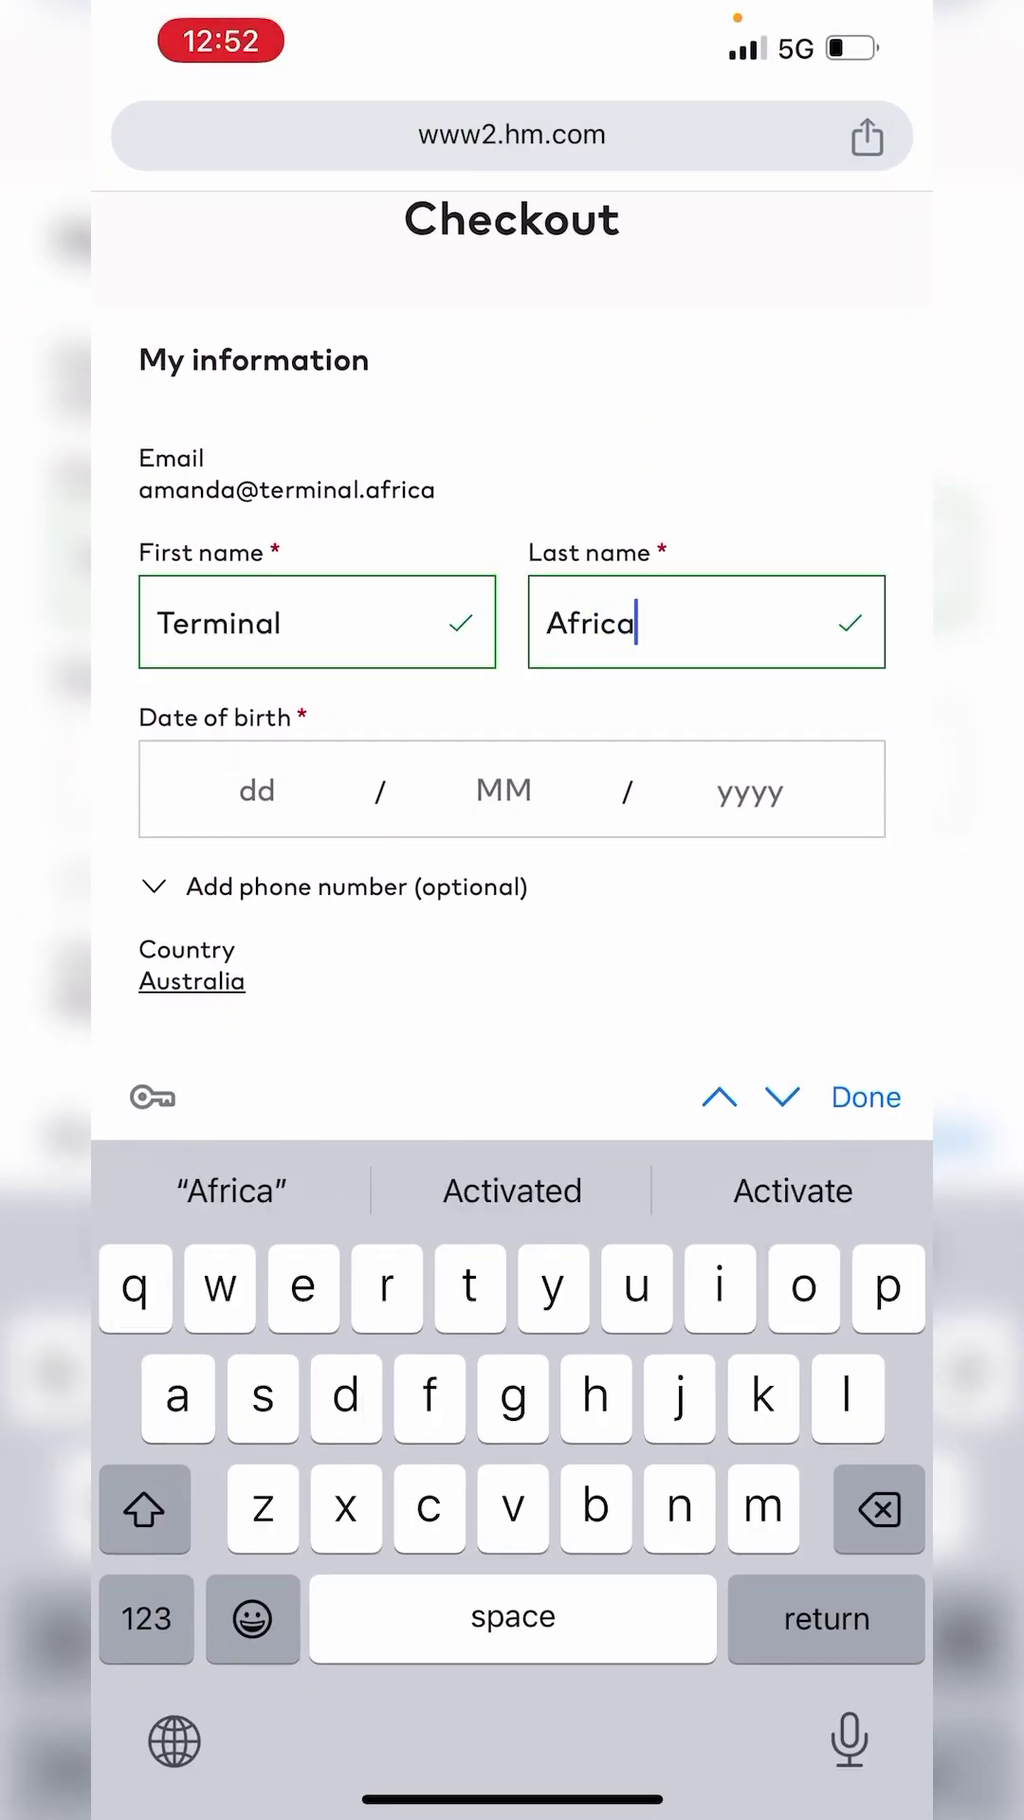
pyautogui.moveTo(513, 1800); pyautogui.dragTo(512, 1137)
pyautogui.click(456, 853)
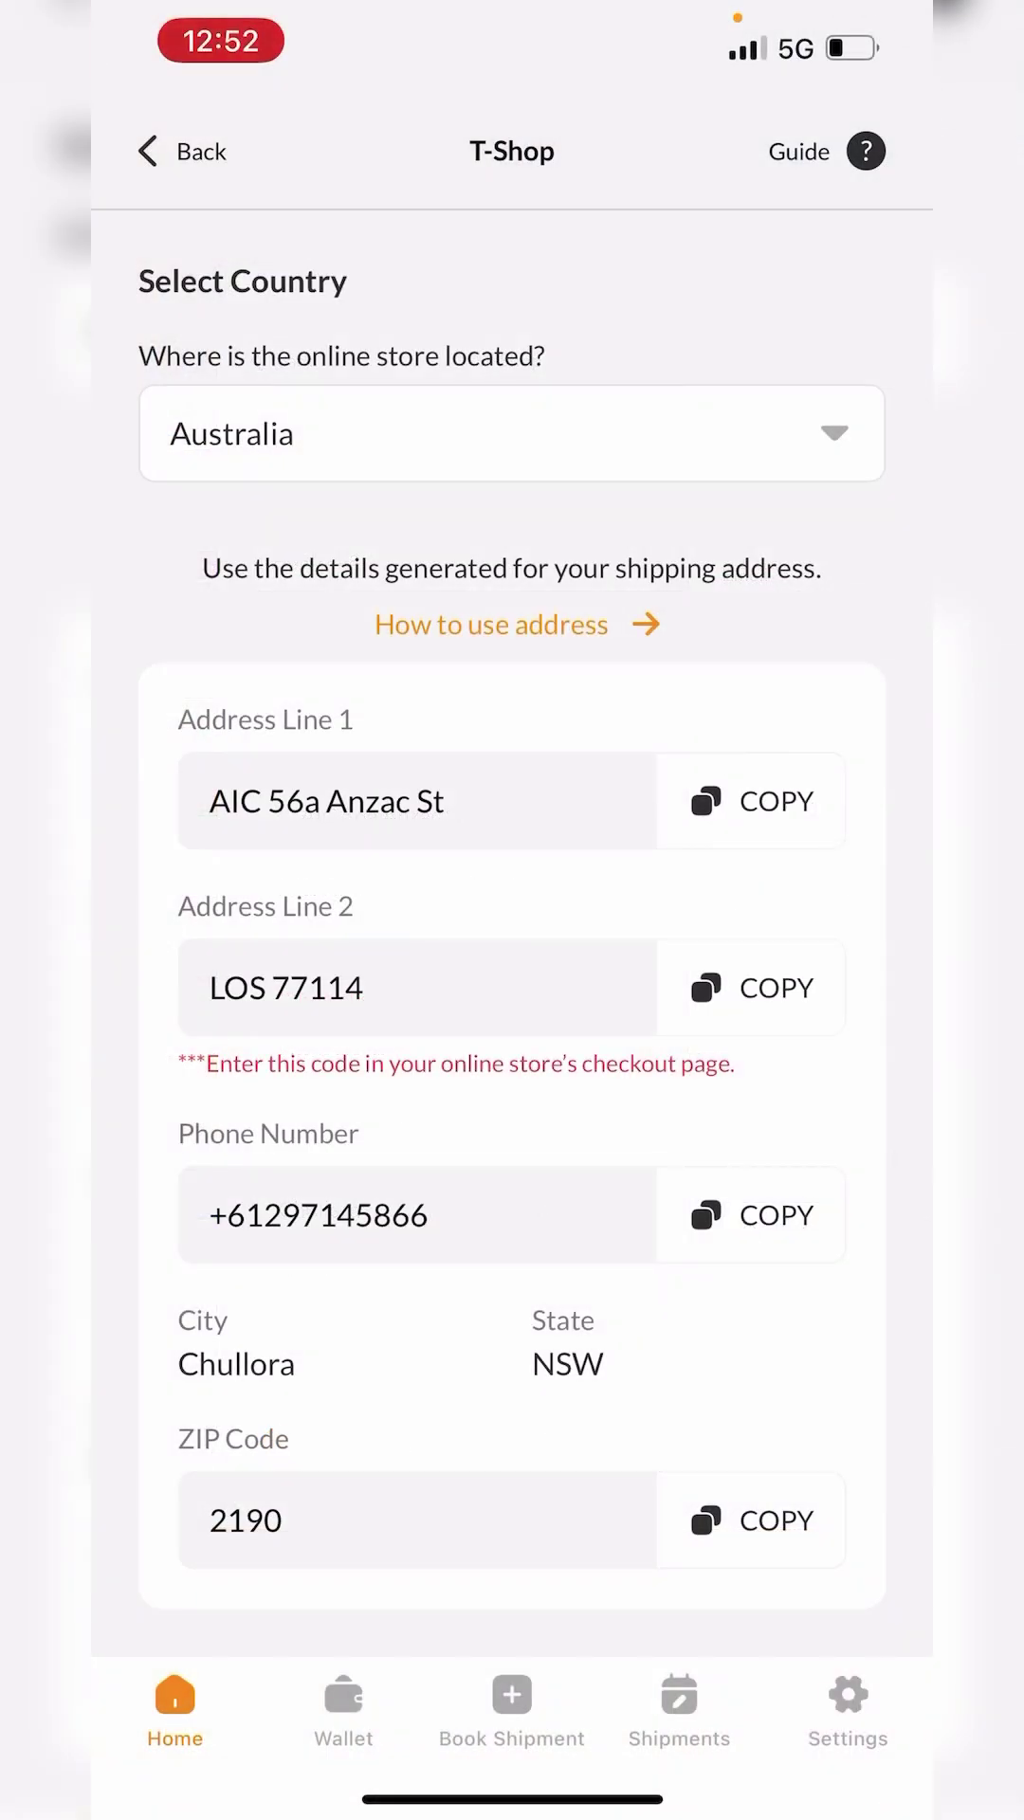
pyautogui.click(751, 987)
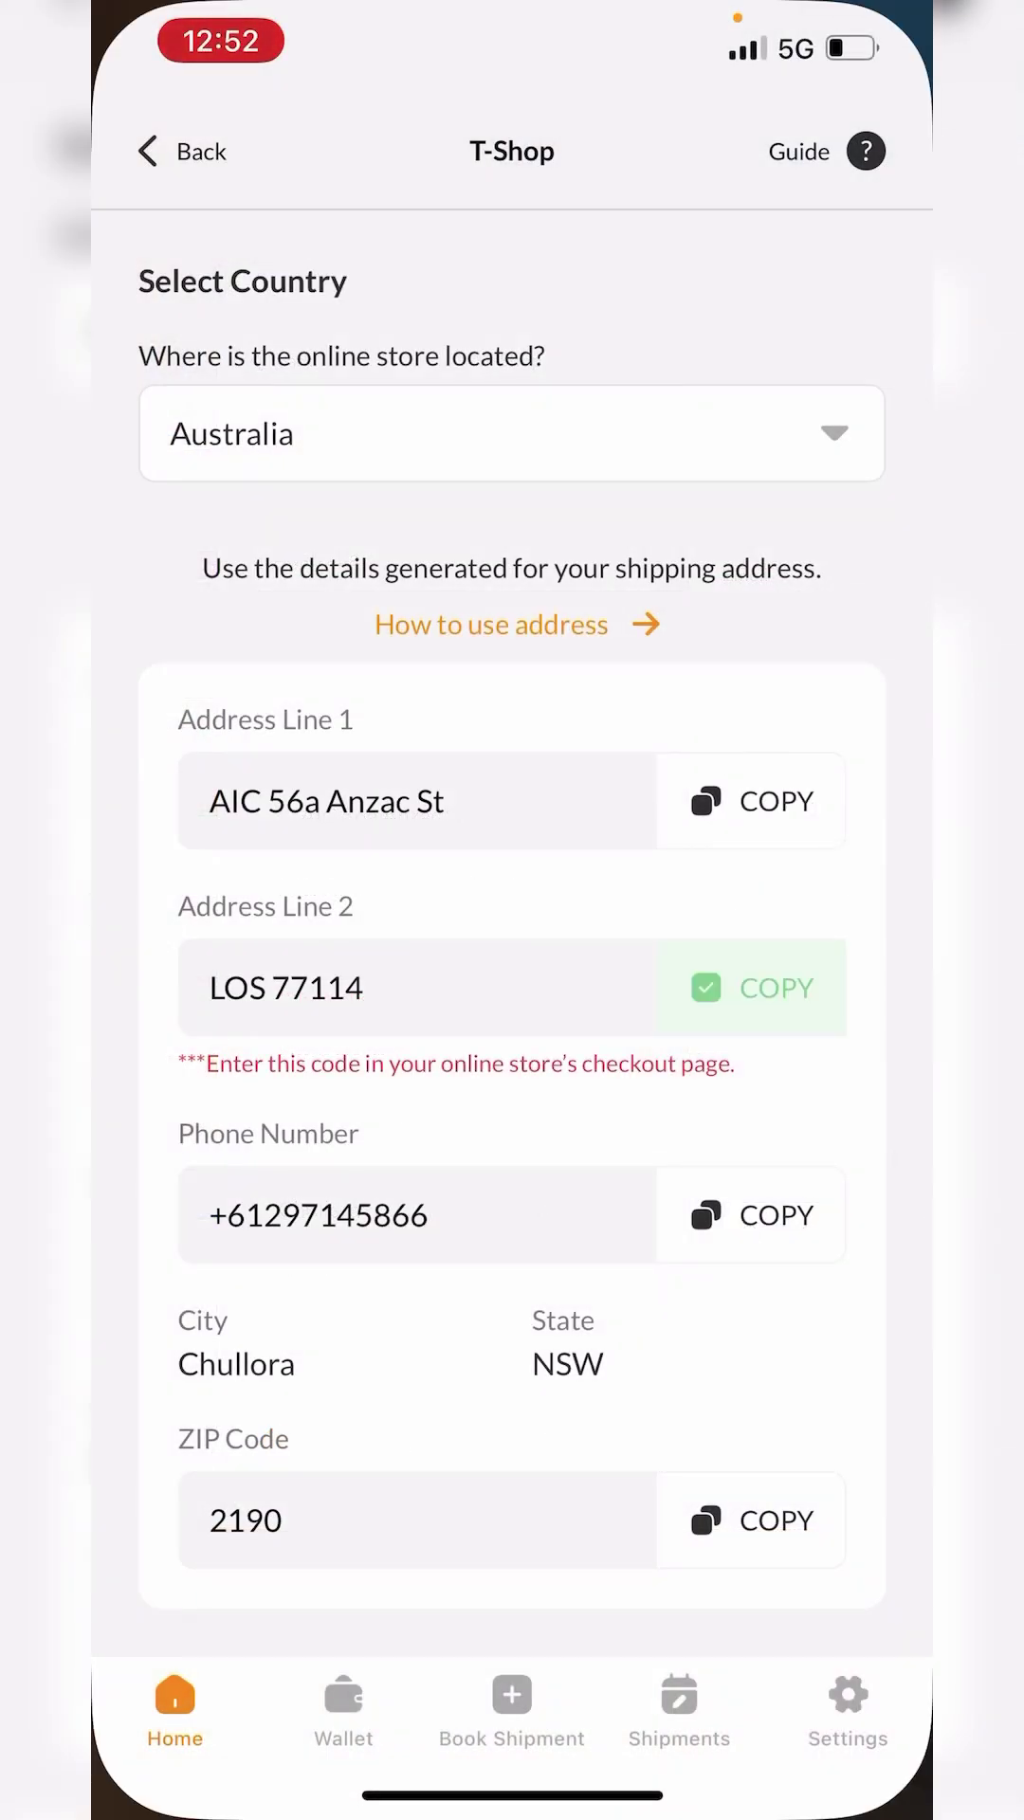
pyautogui.moveTo(512, 1799); pyautogui.dragTo(513, 1139)
pyautogui.click(426, 853)
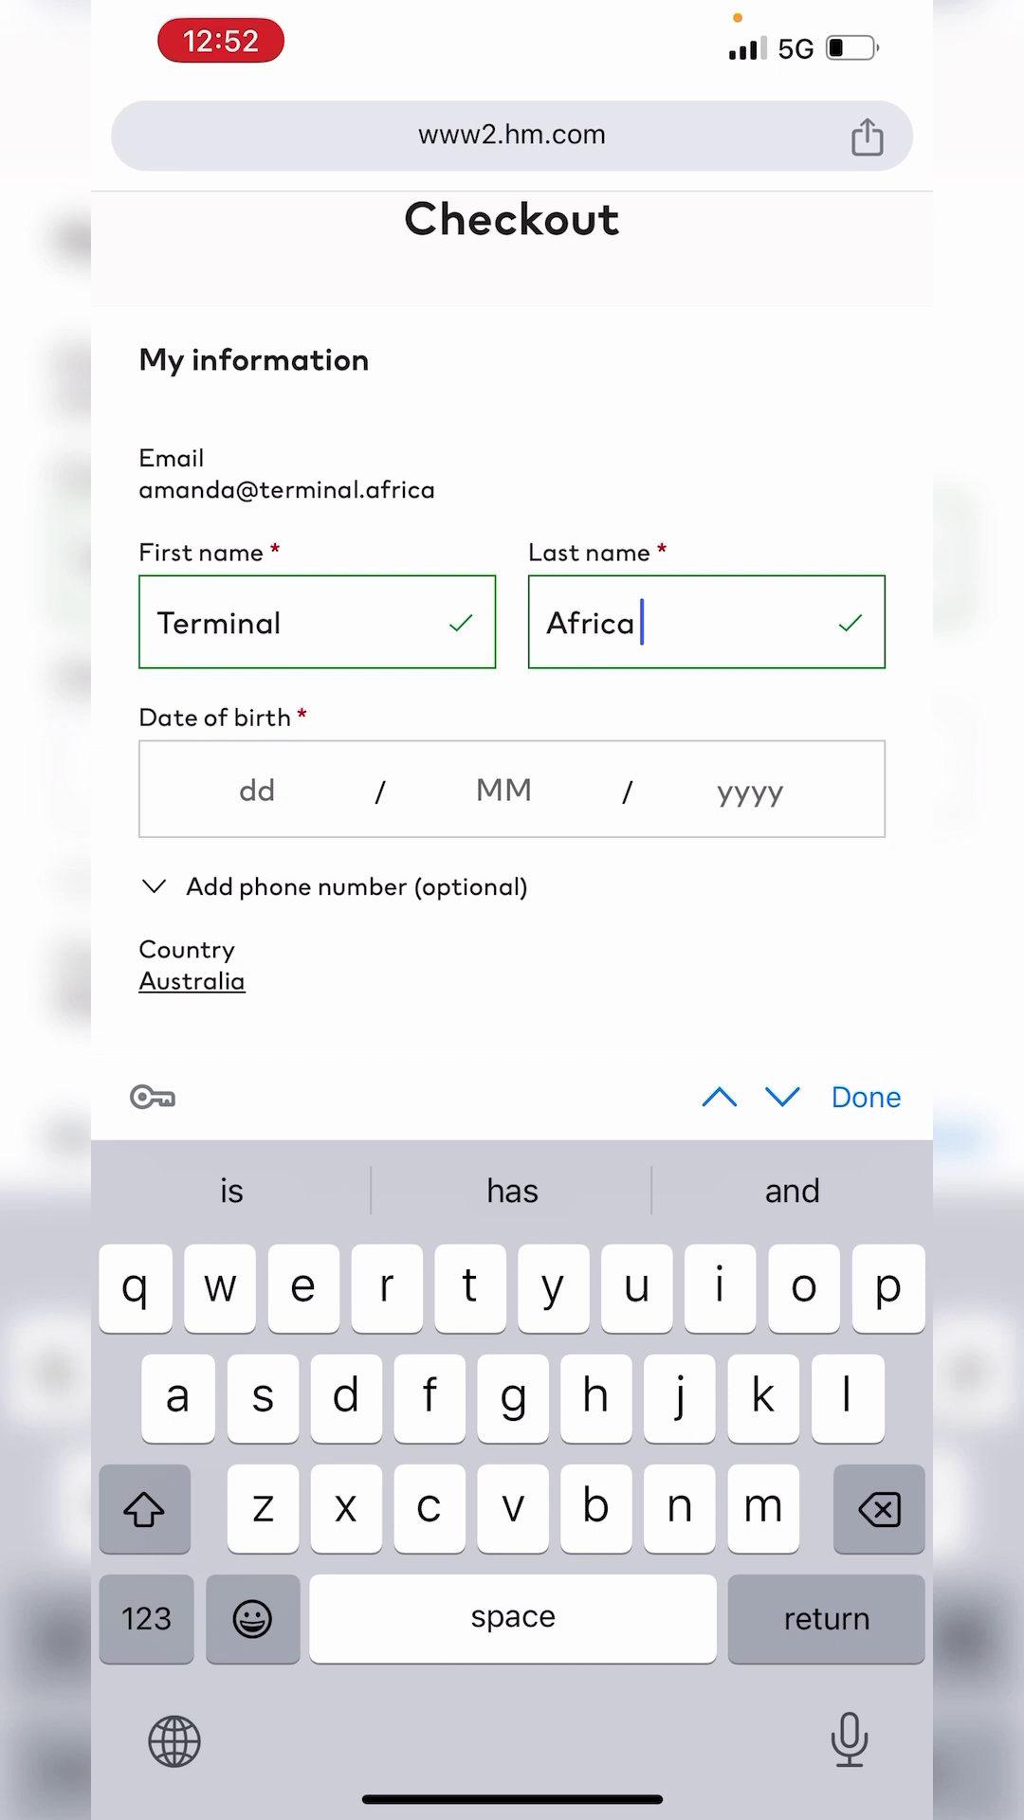
pyautogui.click(641, 624)
pyautogui.click(382, 535)
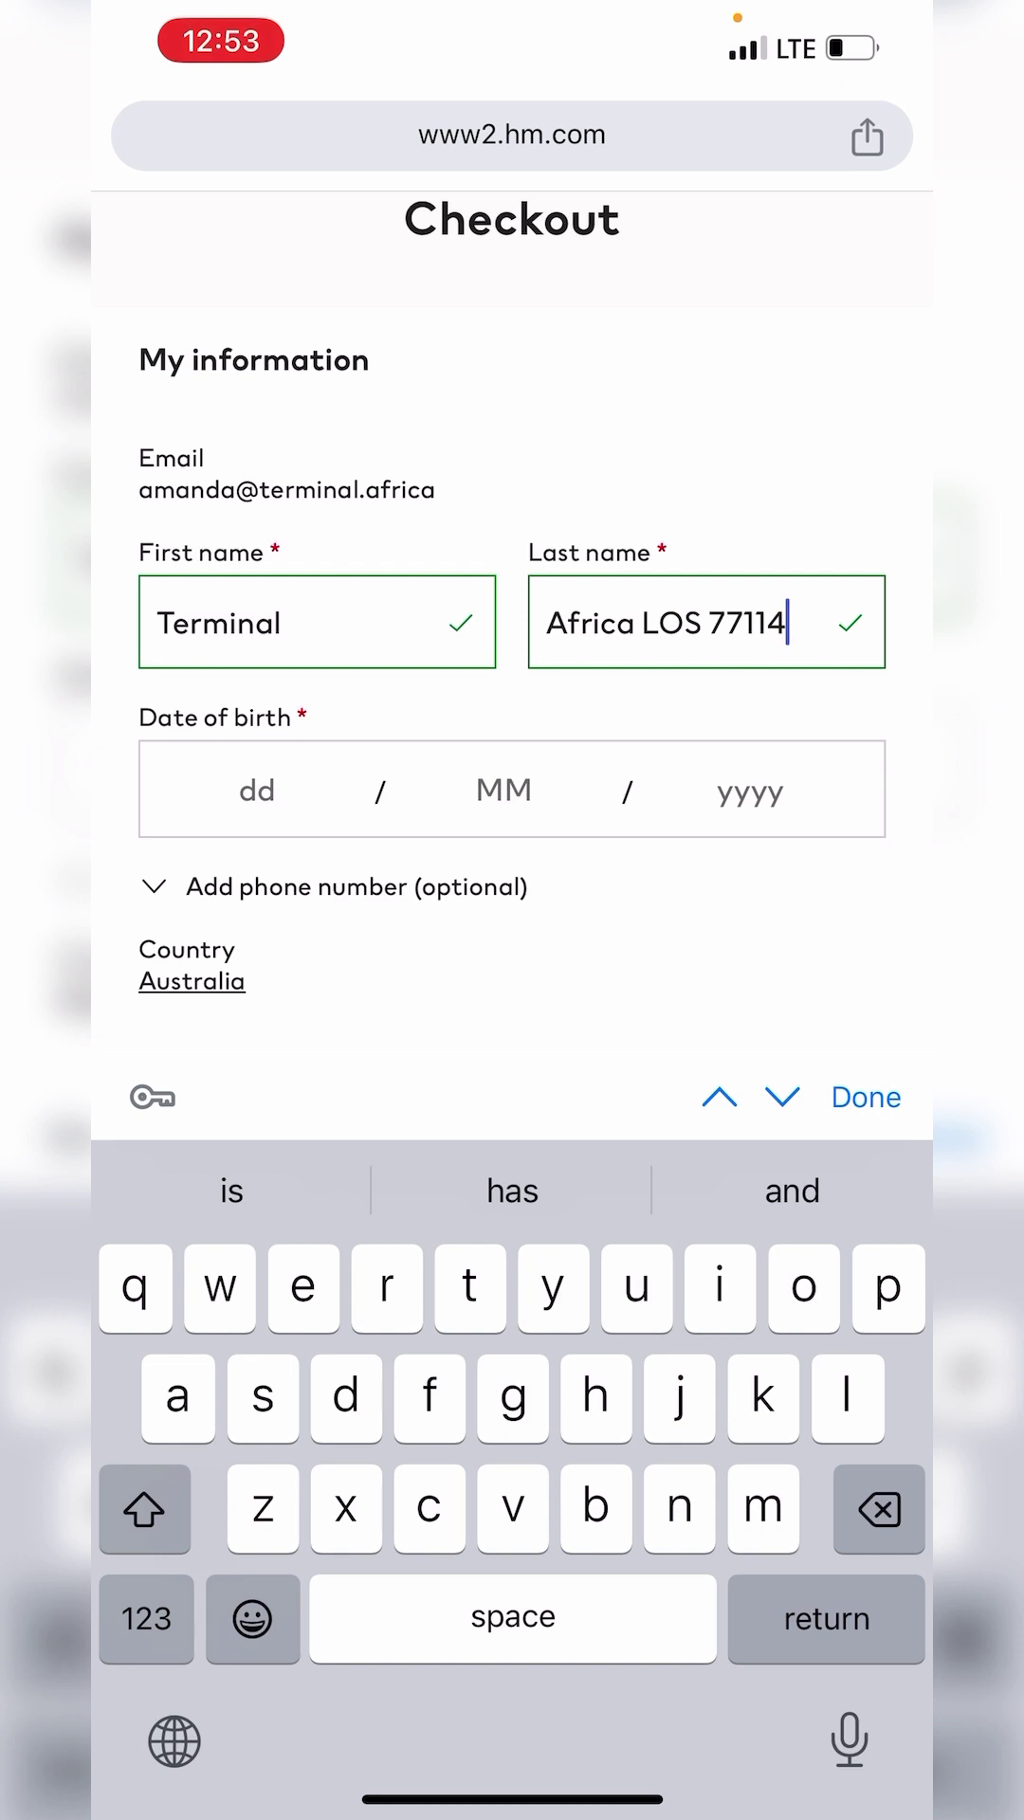
# Step: Enter the day and month of birth in the Date of birth fields
pyautogui.click(257, 790)
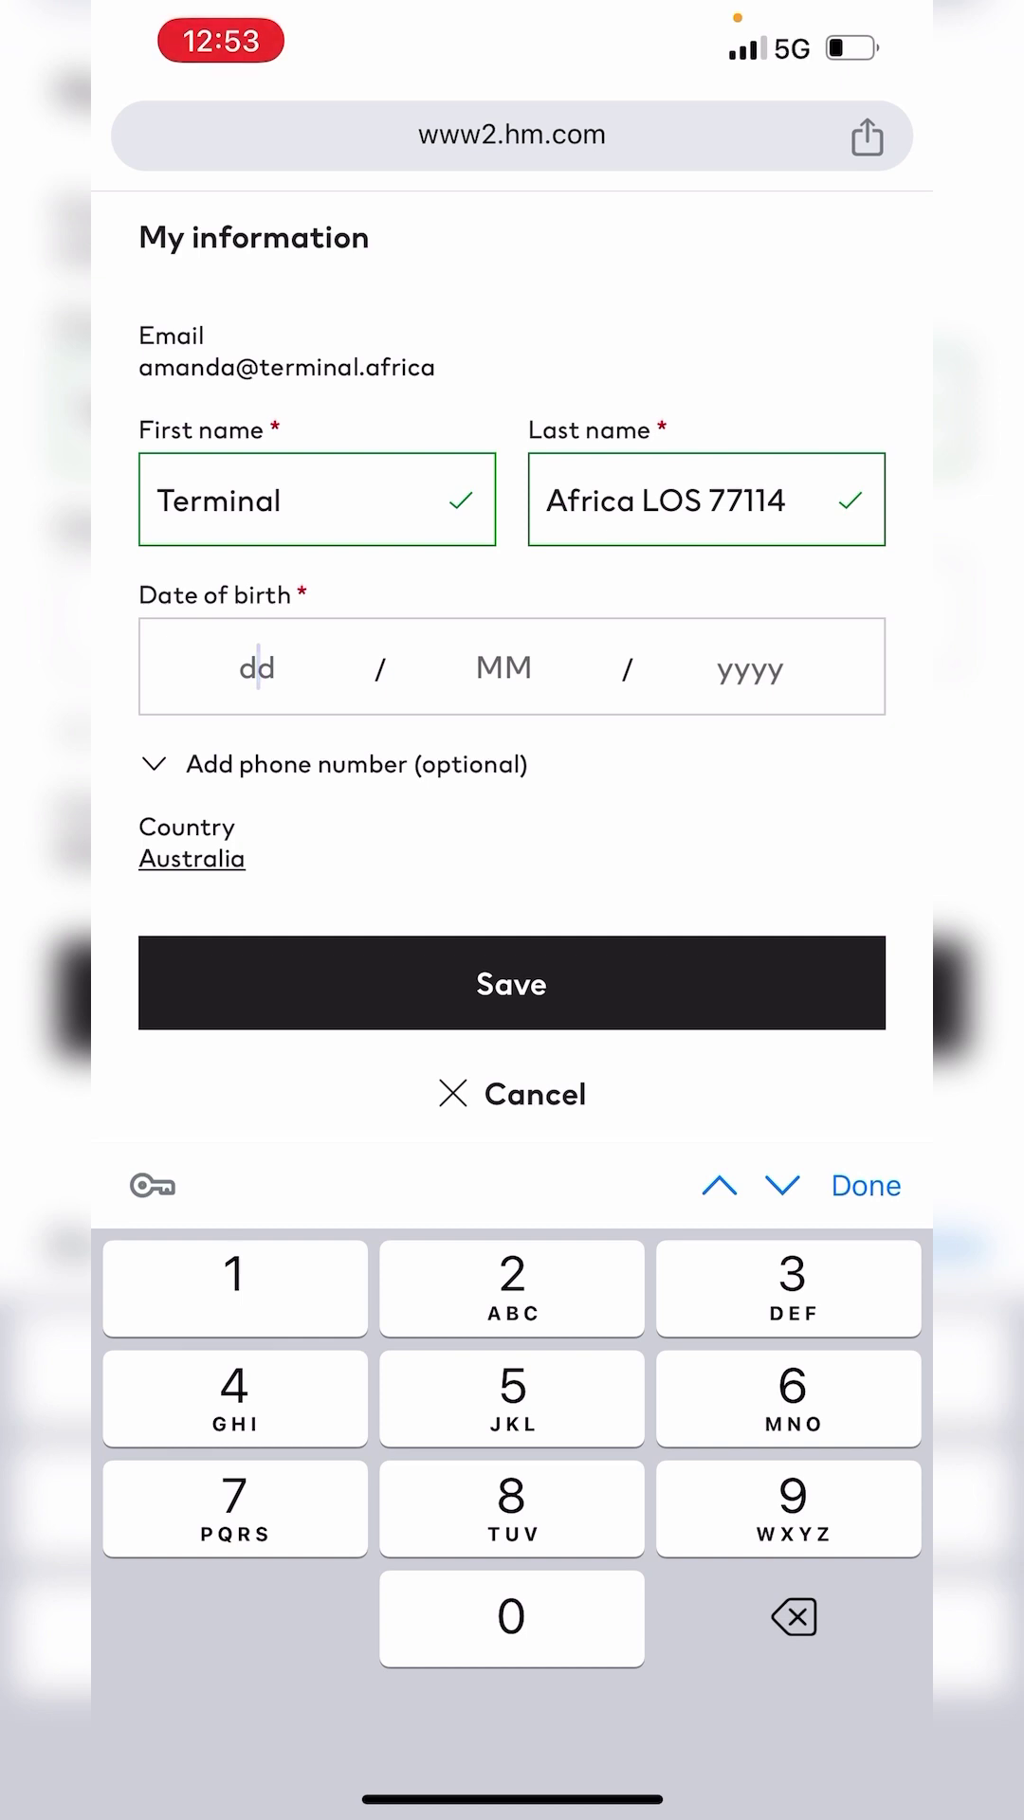
pyautogui.write('12')
pyautogui.click(504, 667)
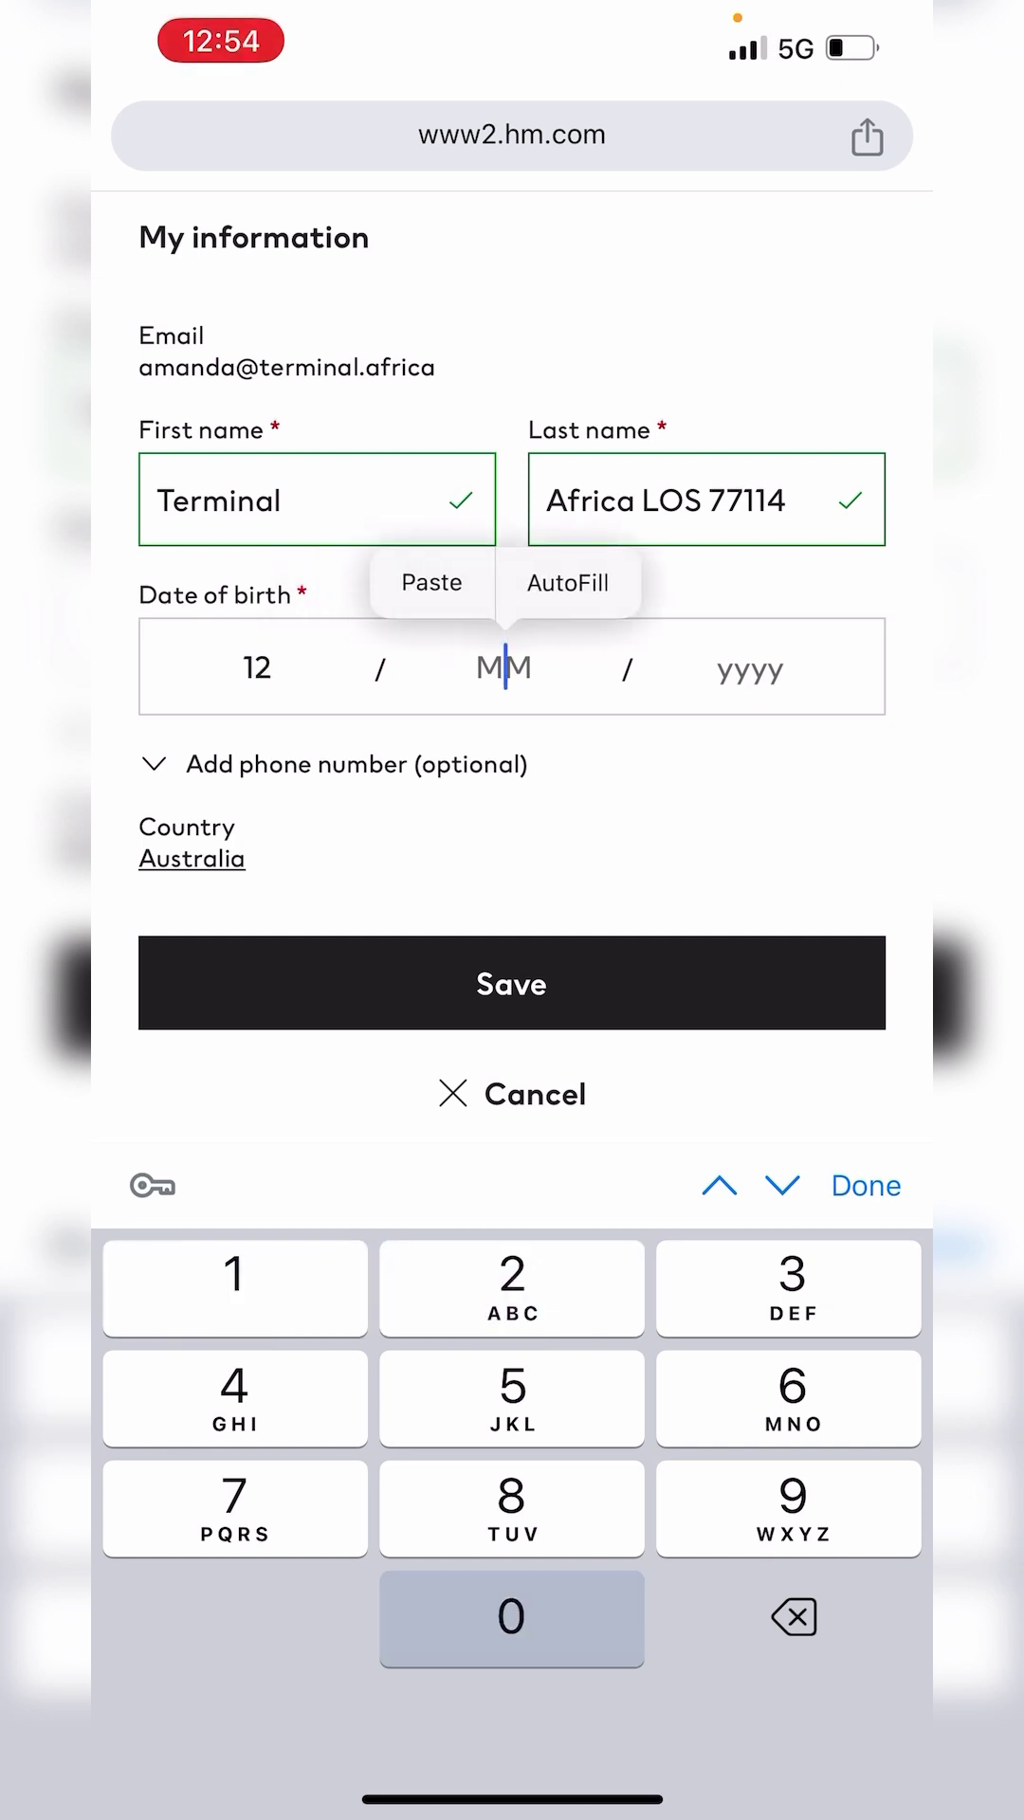
pyautogui.write('06 / 199')
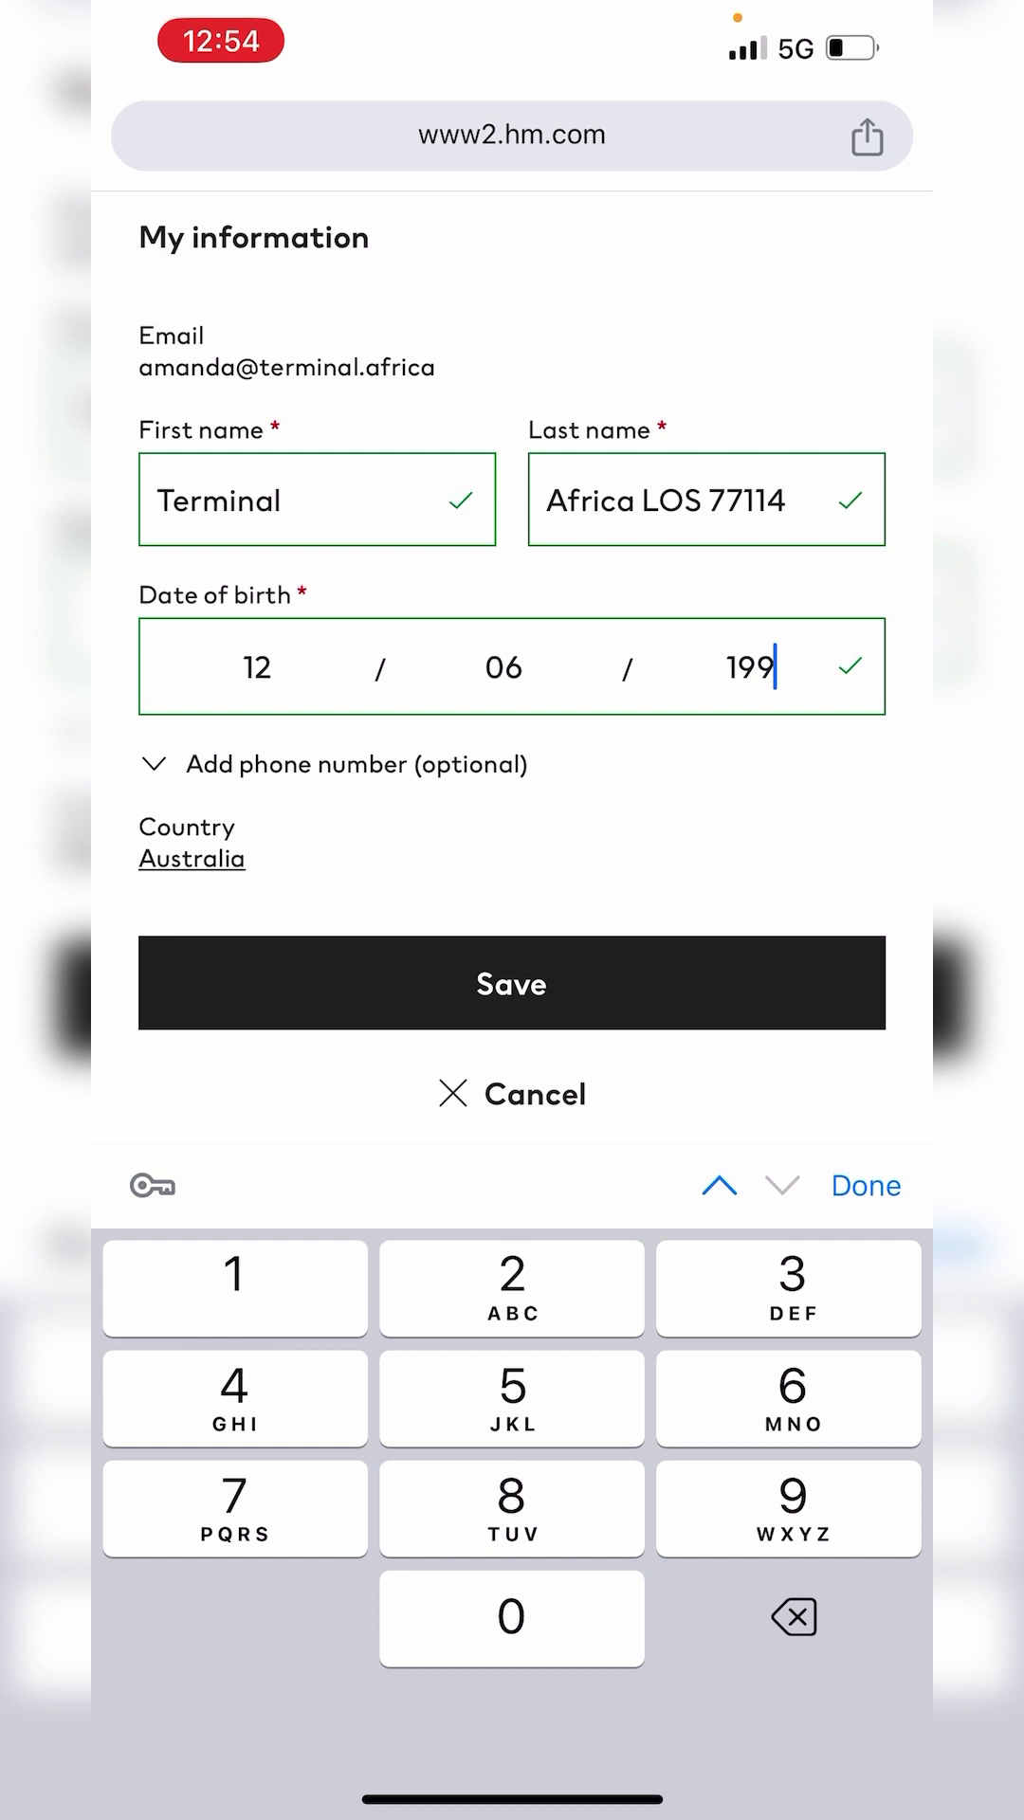
pyautogui.write('8')
# Step: Save My information and paste the copied T-Shop street address AIC 56a Anzac St into Address
pyautogui.click(510, 983)
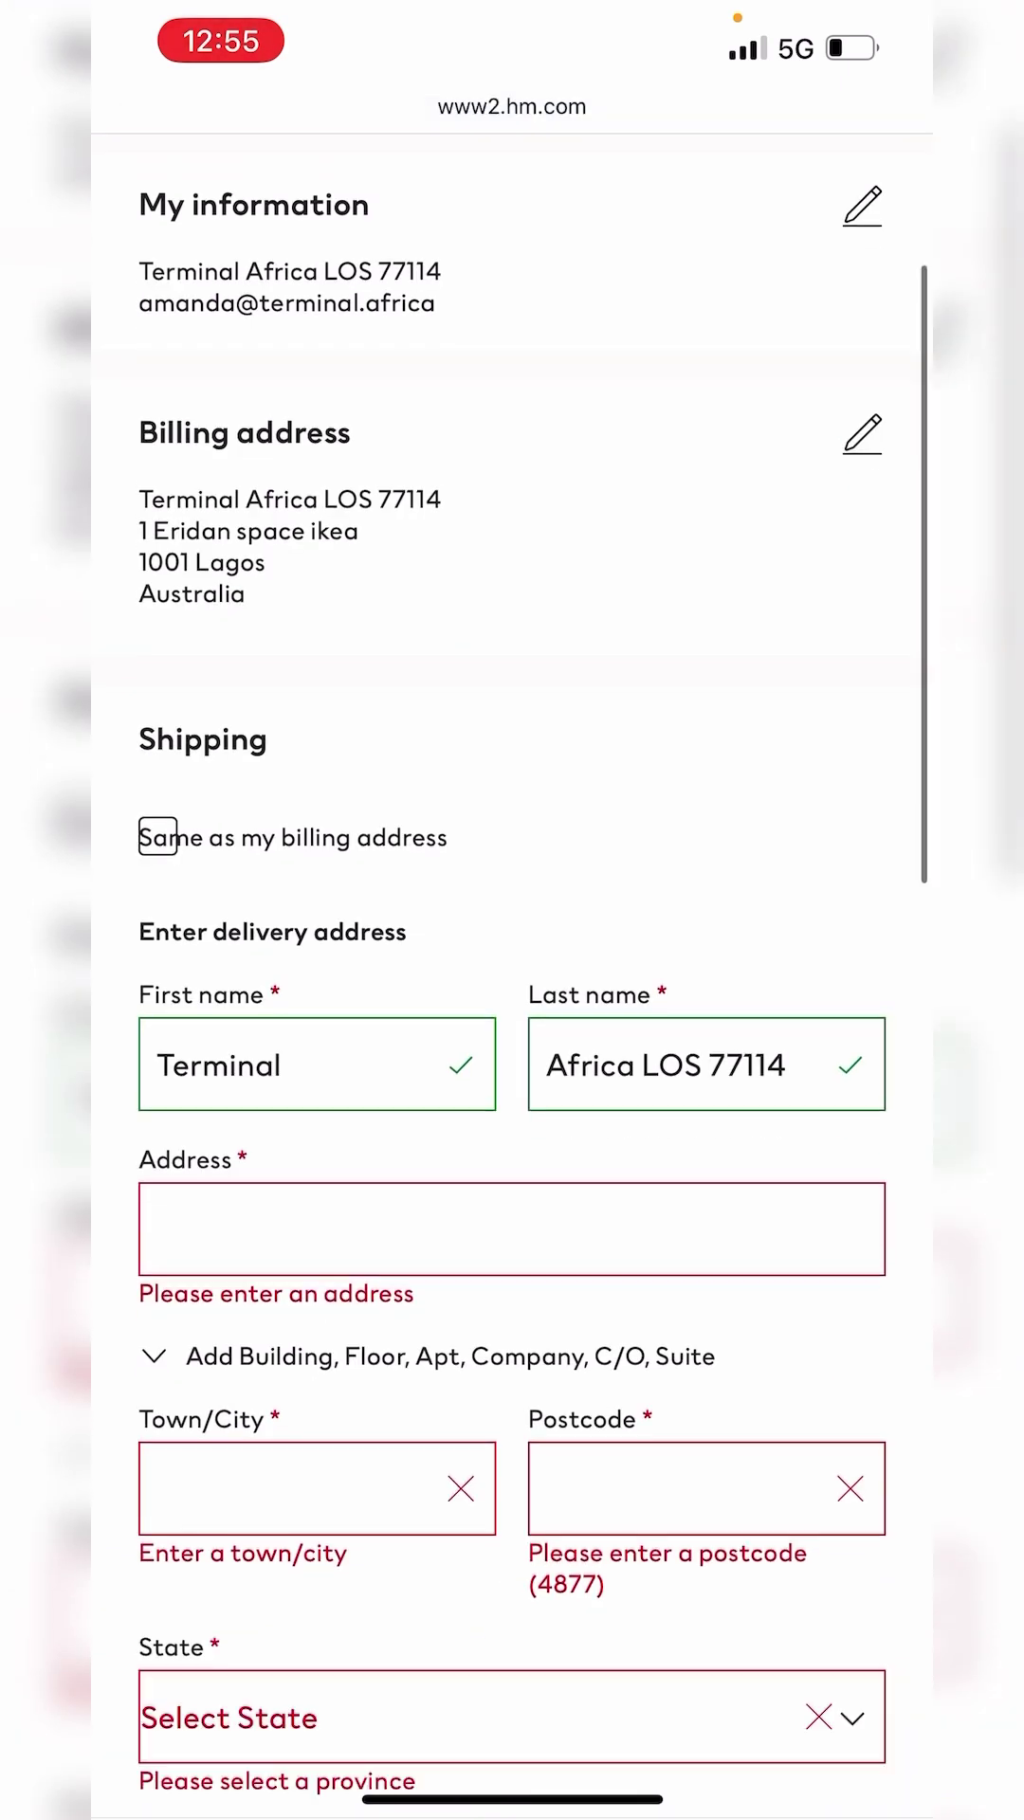
pyautogui.scroll(-3, 513, 996)
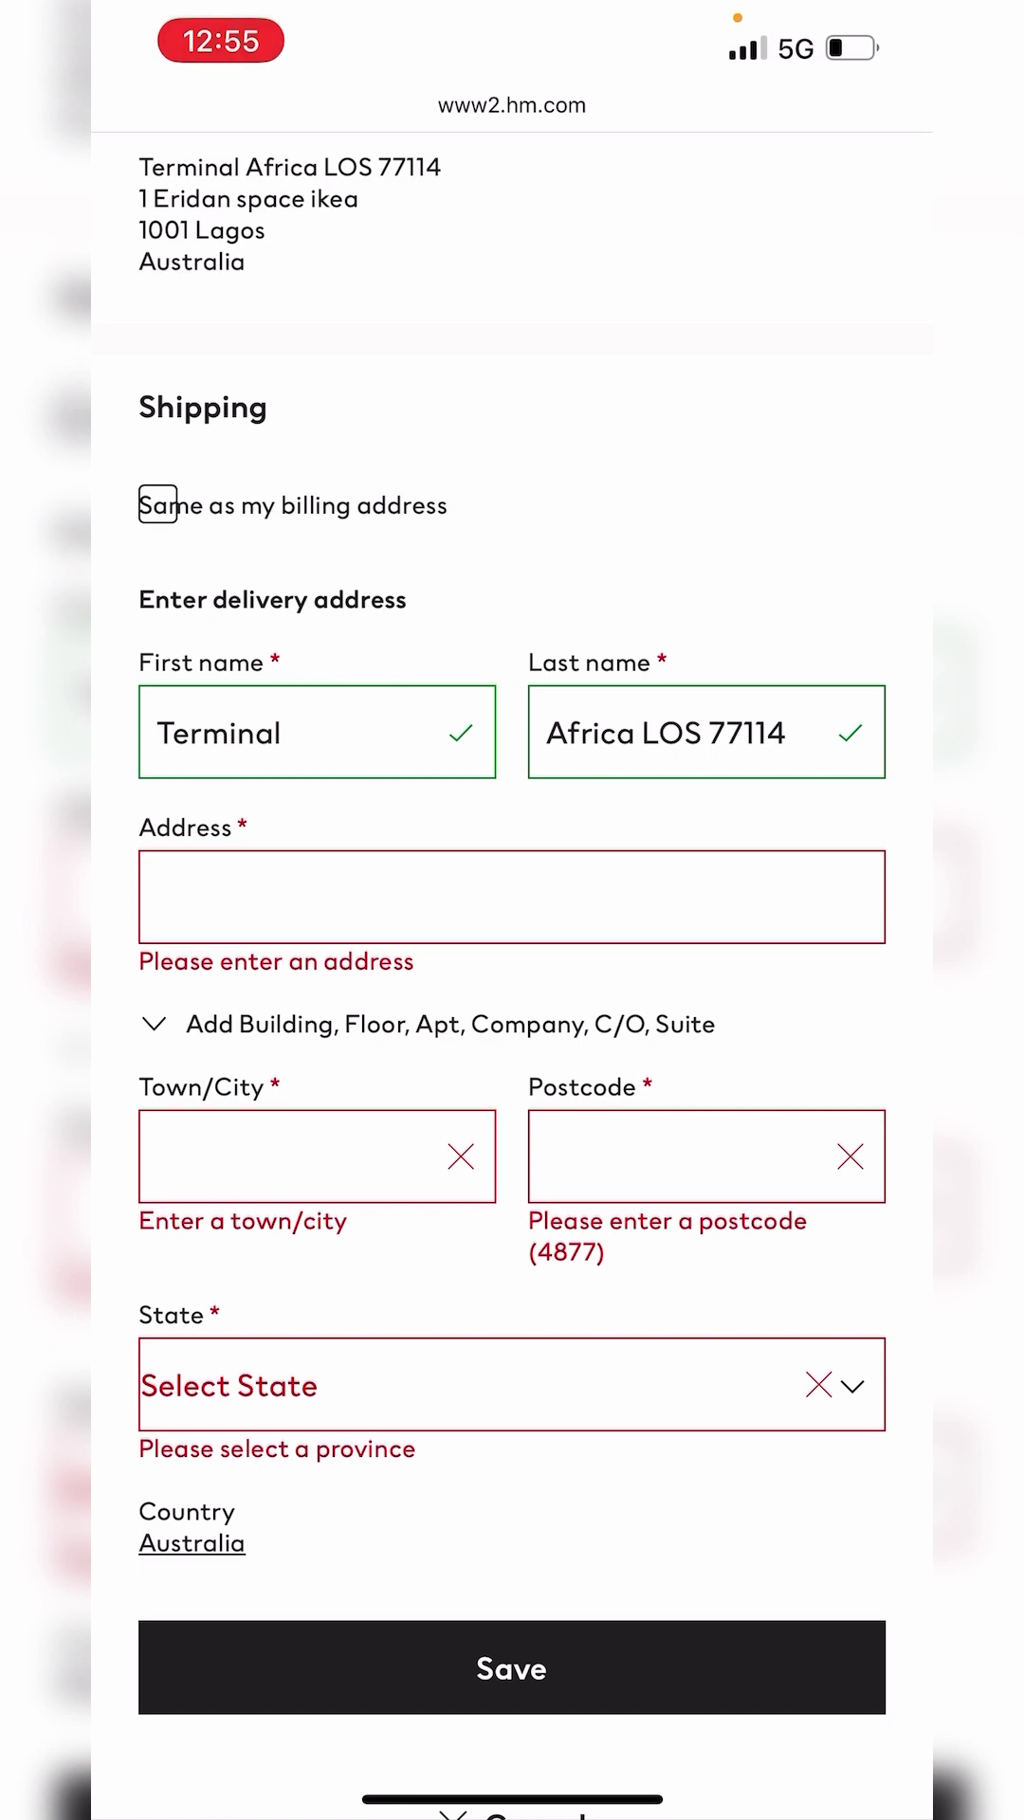
pyautogui.click(512, 897)
pyautogui.moveTo(512, 1804); pyautogui.dragTo(597, 1081)
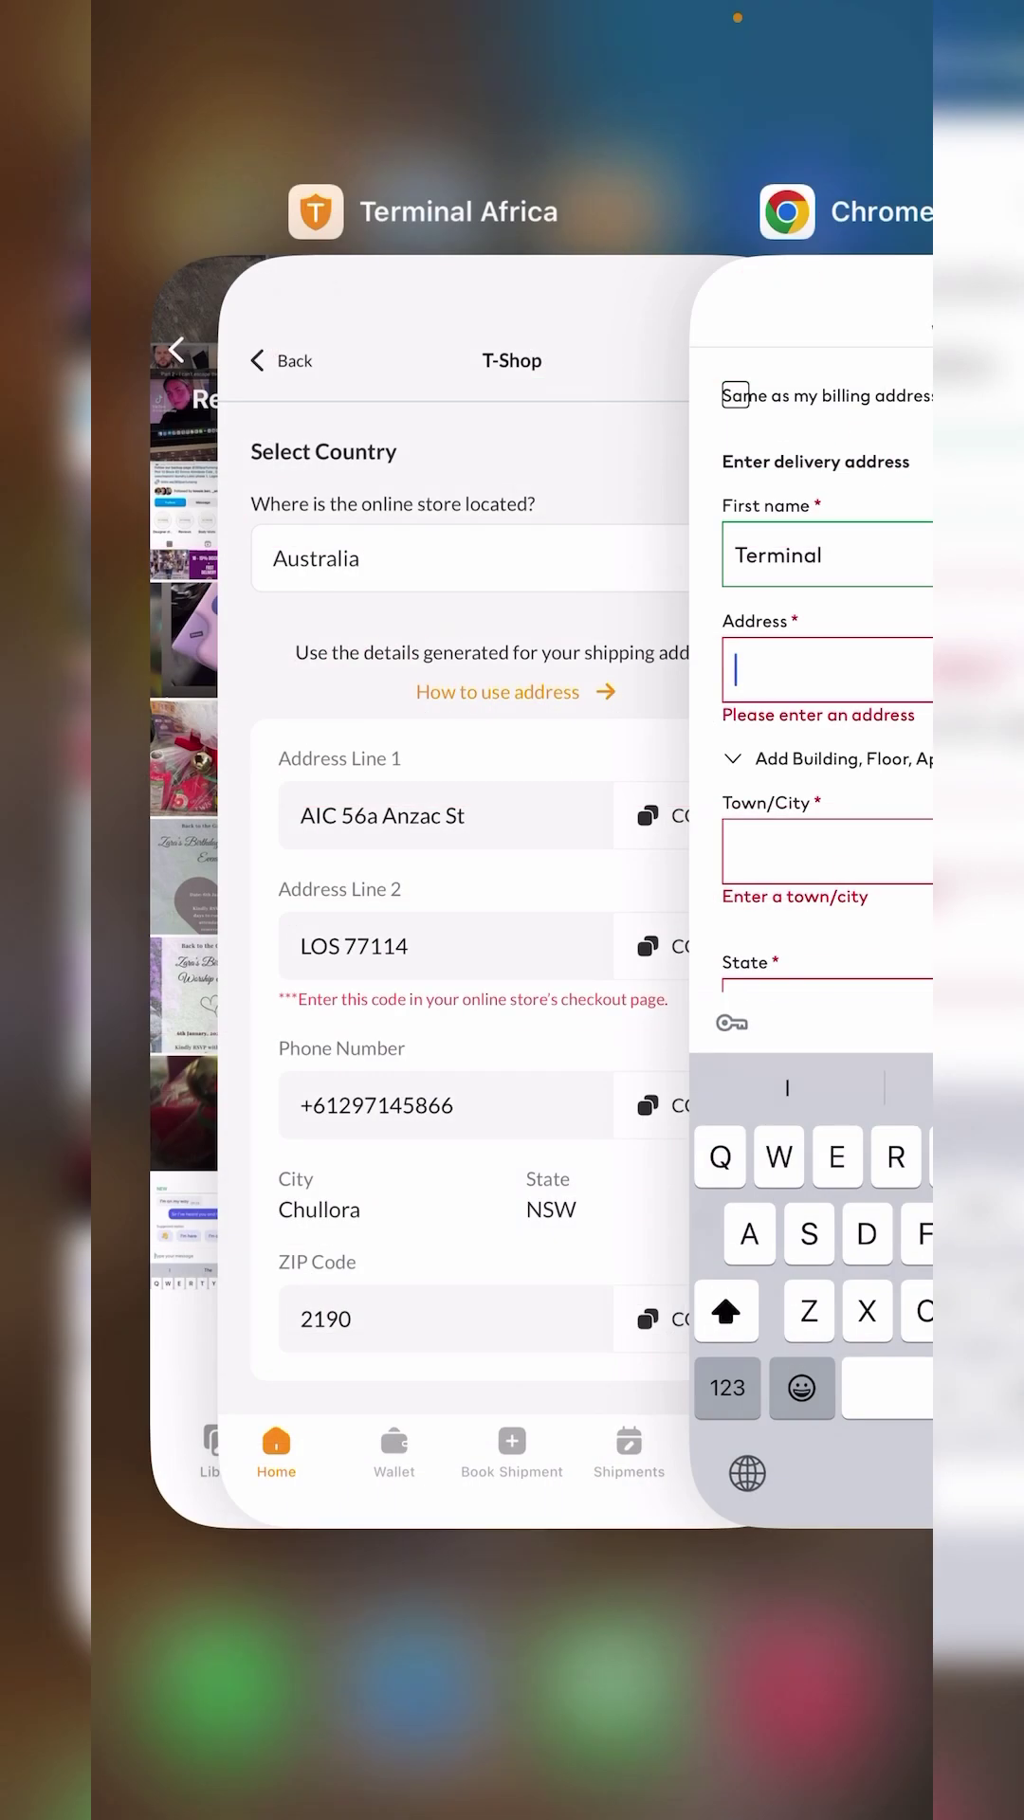
pyautogui.click(469, 854)
pyautogui.click(752, 801)
pyautogui.moveTo(512, 1802); pyautogui.dragTo(512, 1139)
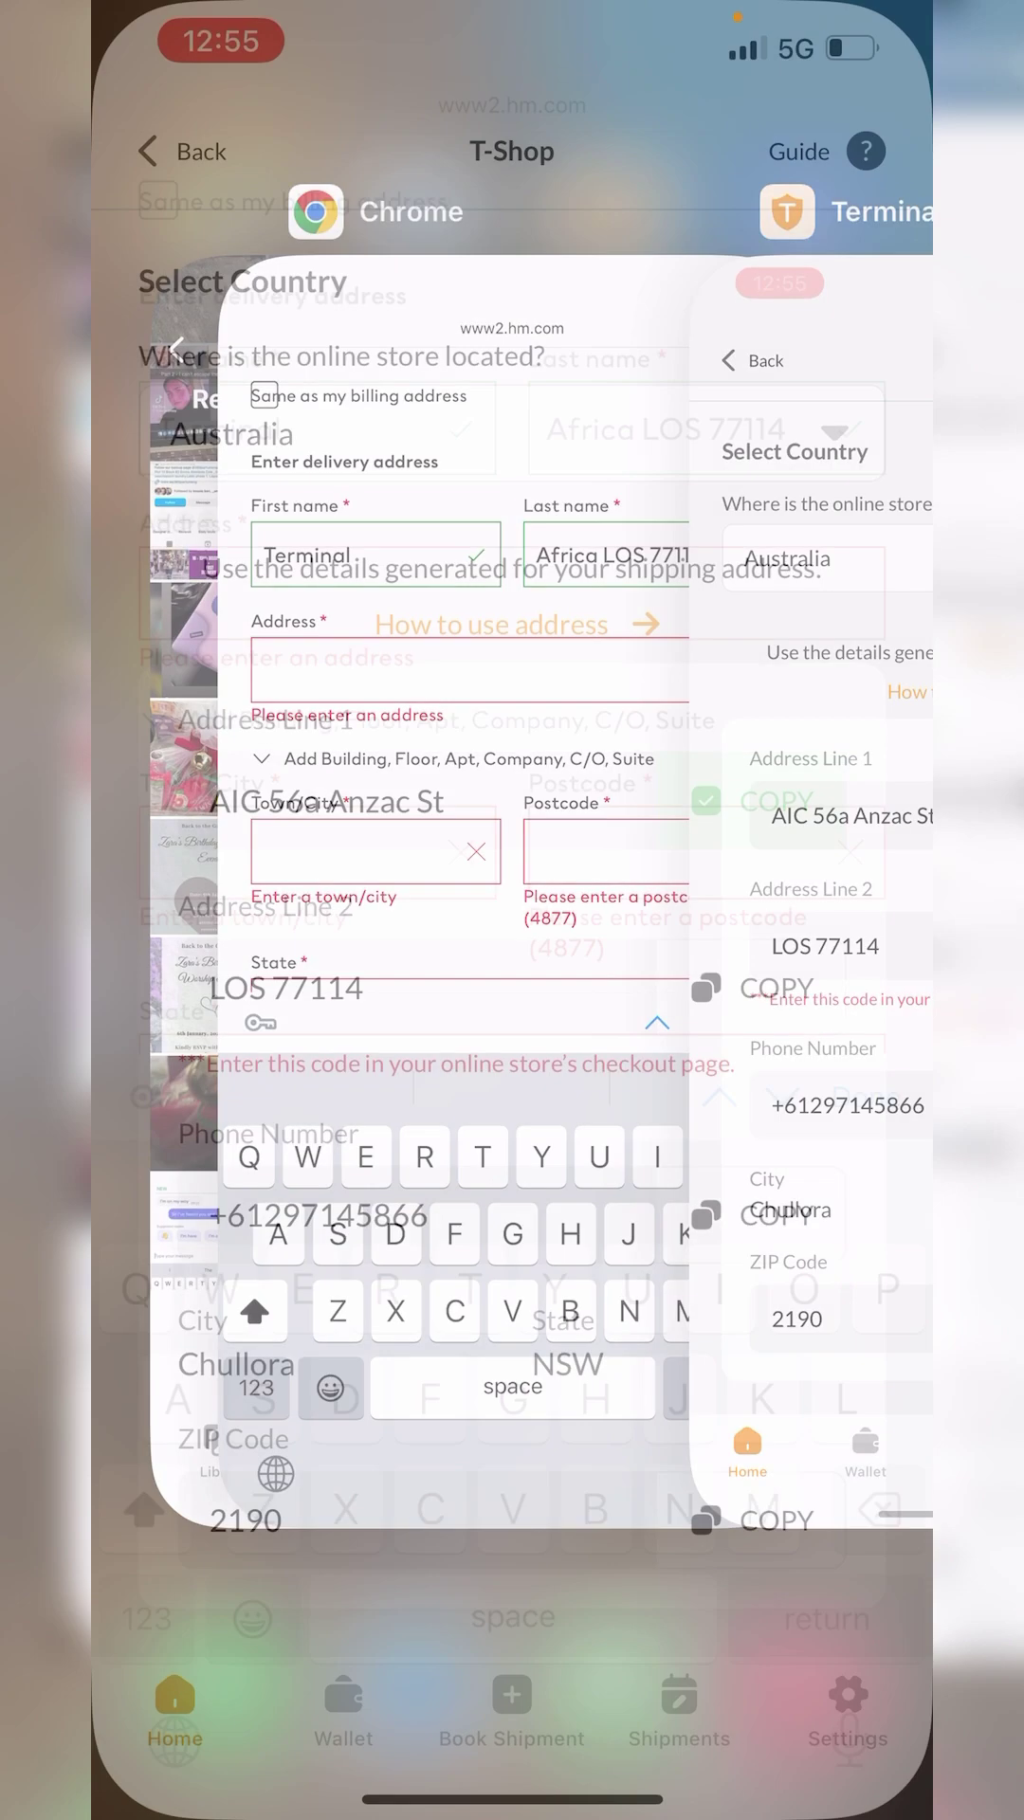
pyautogui.click(426, 853)
pyautogui.click(428, 625)
pyautogui.click(327, 459)
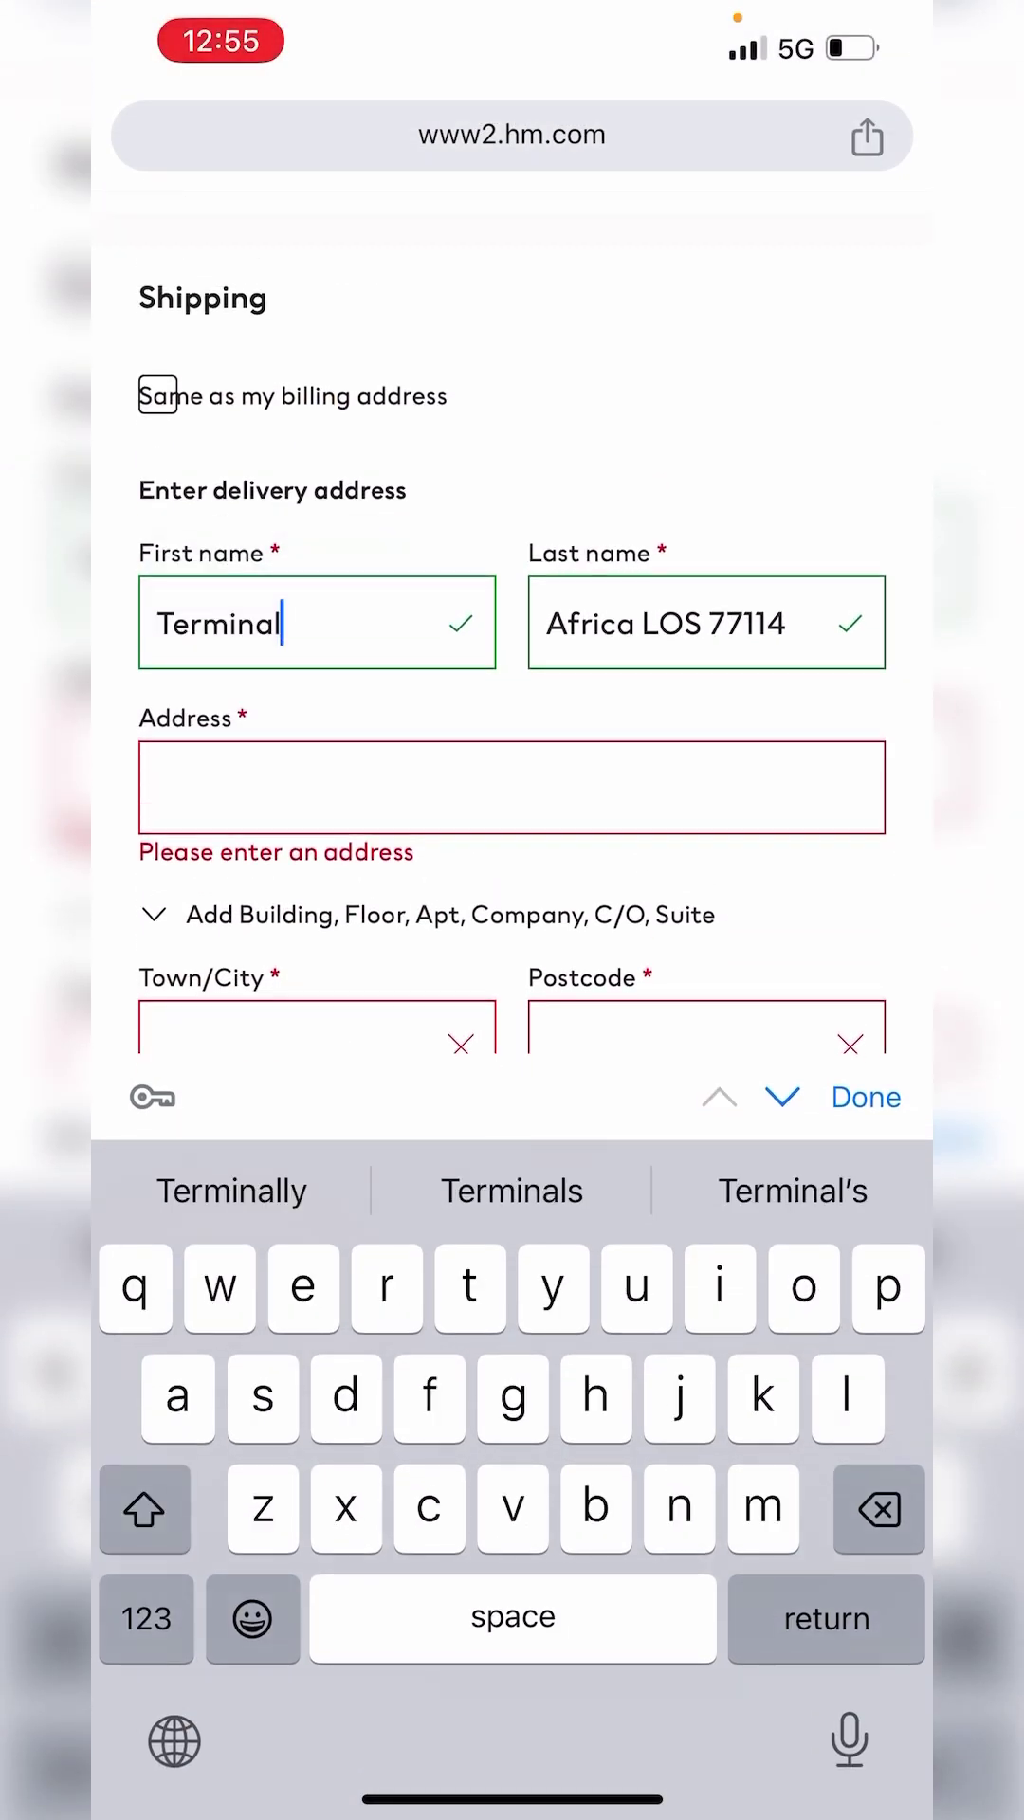
pyautogui.click(512, 786)
pyautogui.click(512, 621)
pyautogui.click(192, 536)
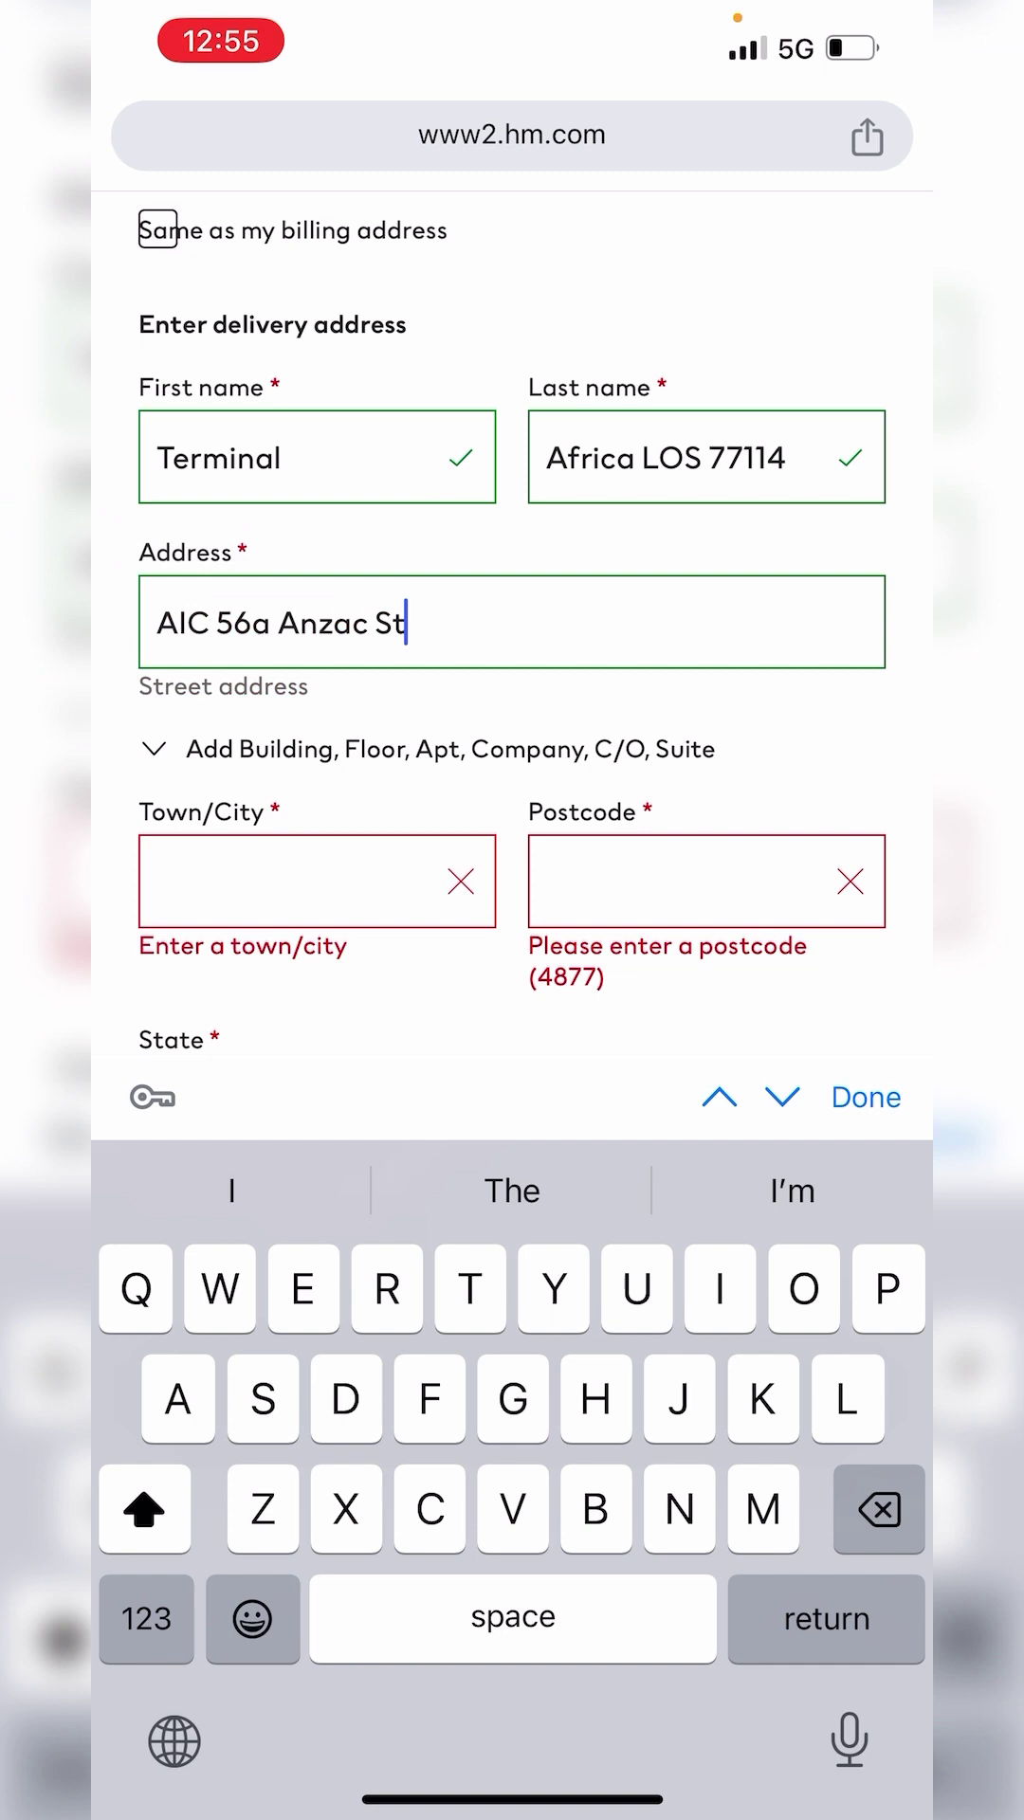
# Step: Enter city Chullora and postcode 2190, checking each on the T-Shop address page
pyautogui.moveTo(285, 1799); pyautogui.dragTo(853, 1799)
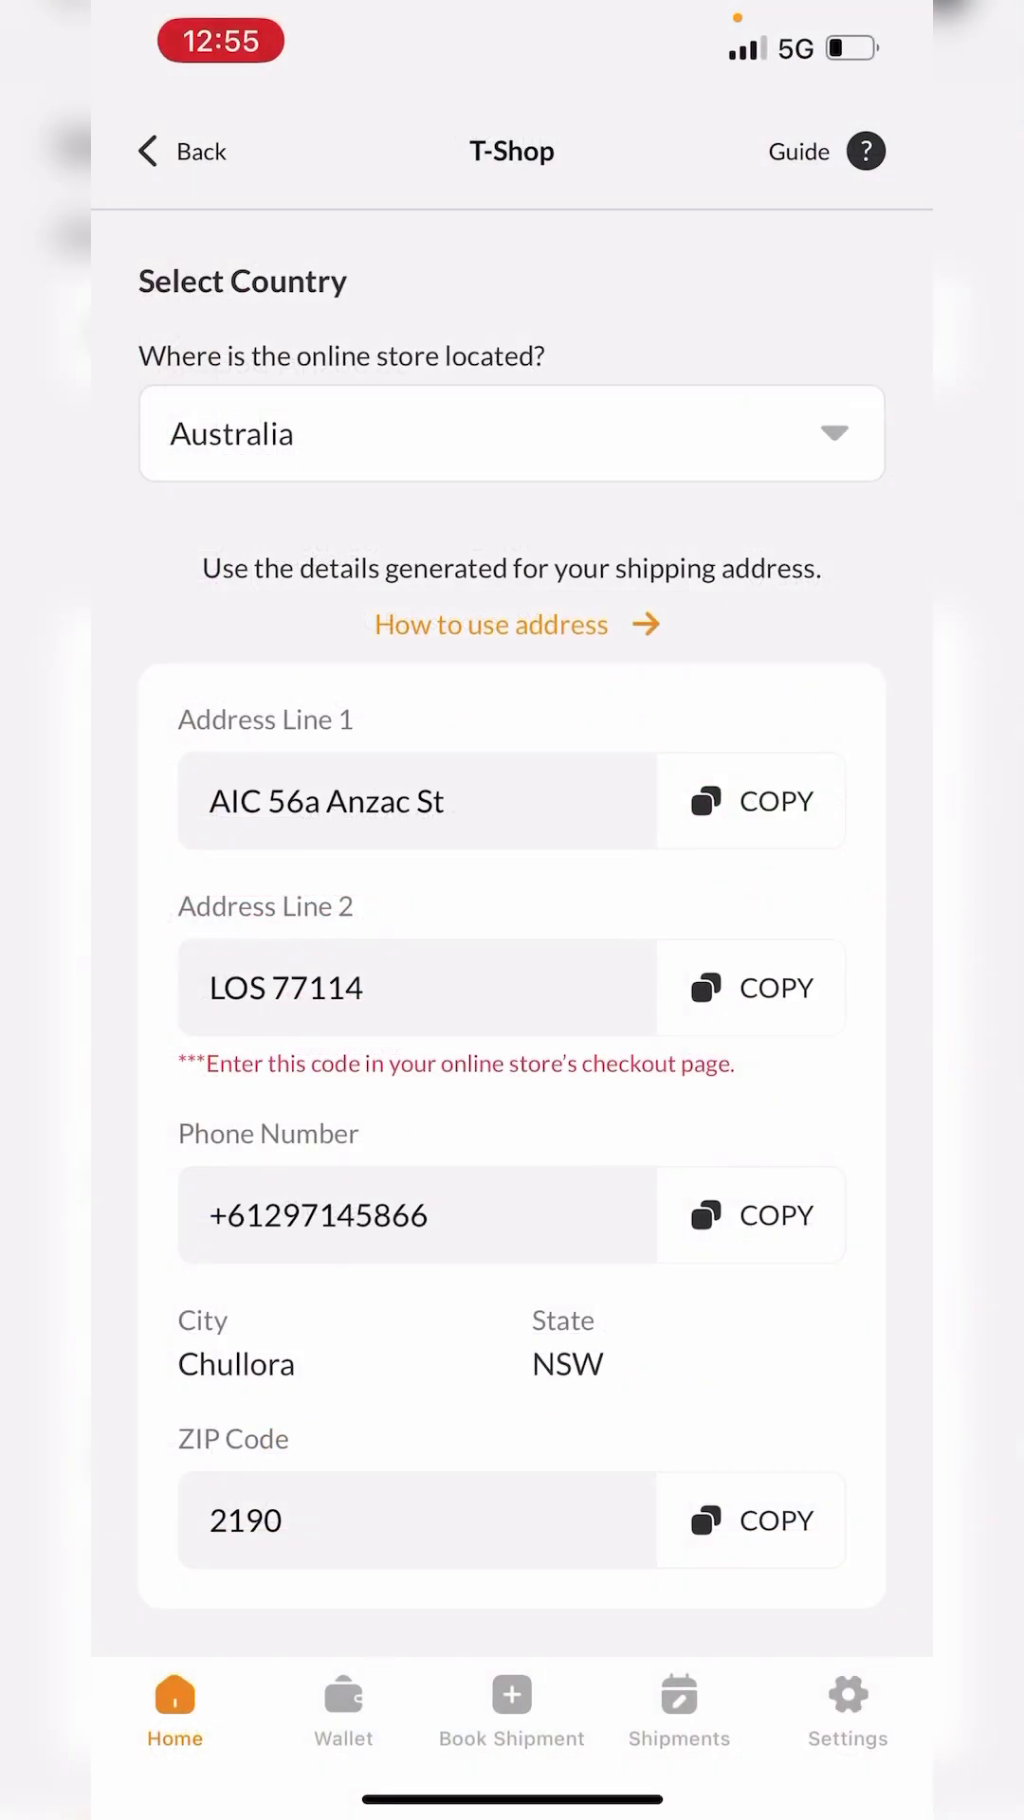
pyautogui.scroll(-3, 513, 996)
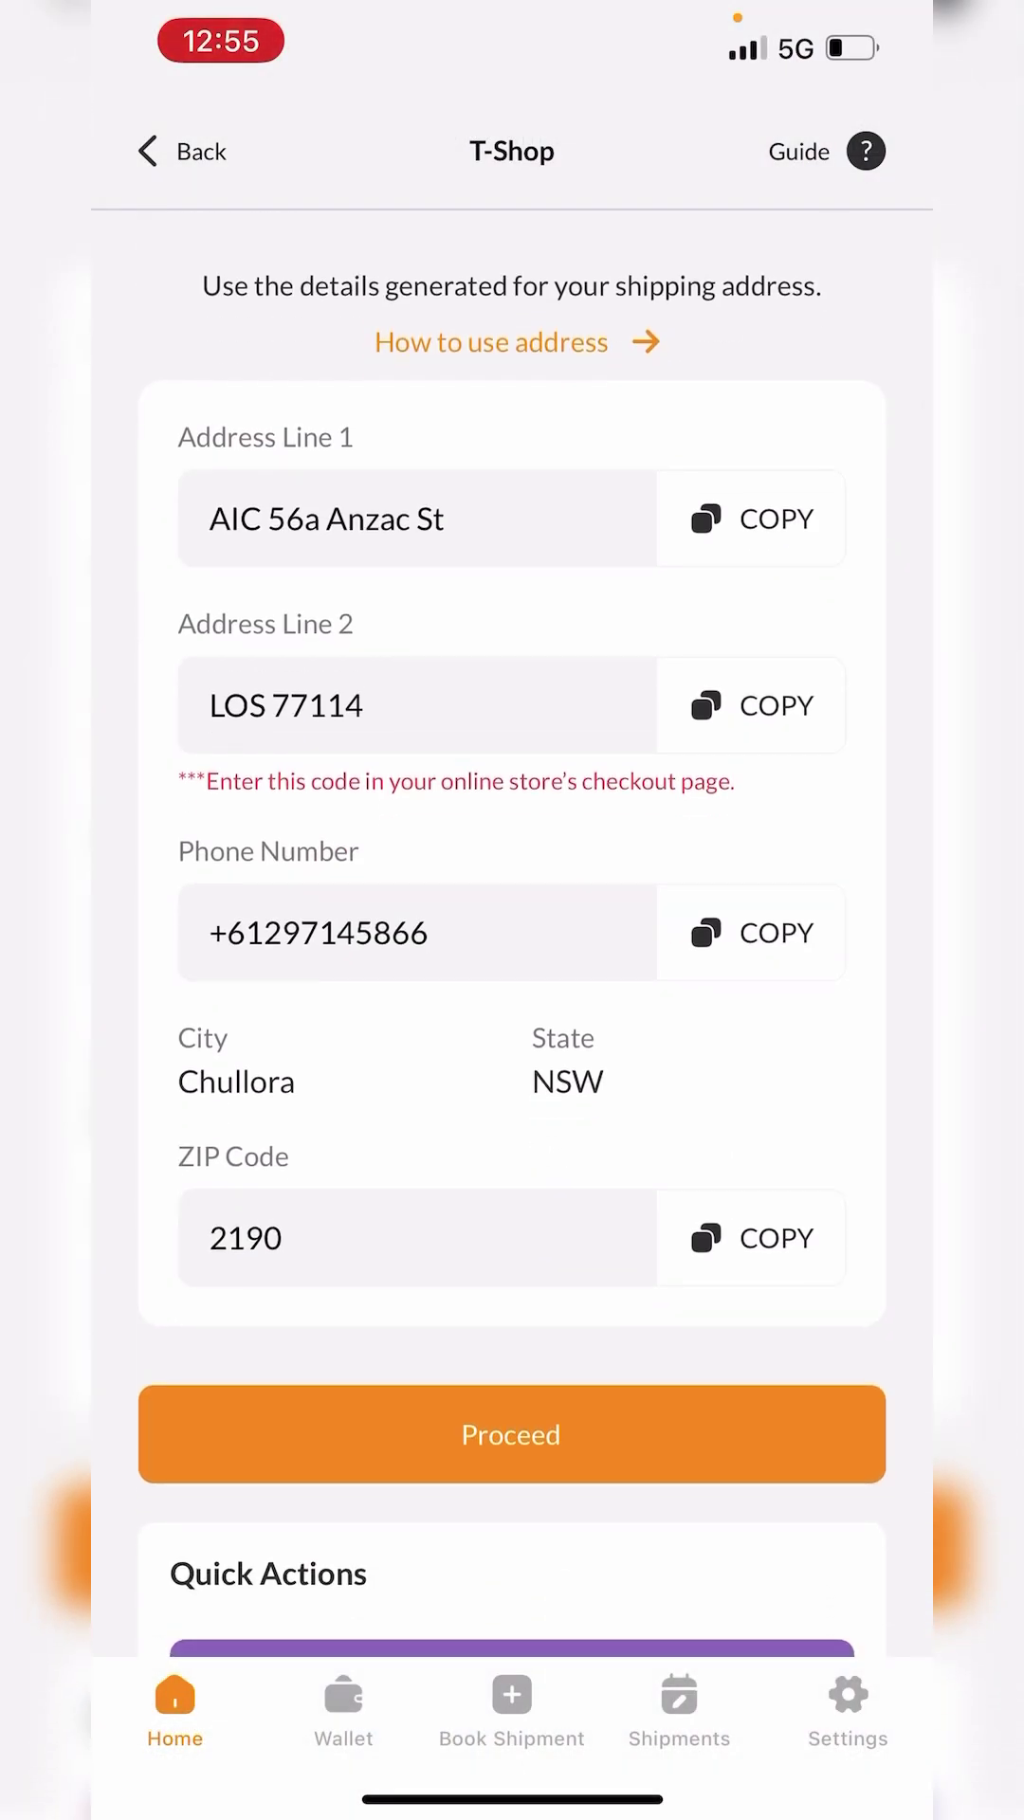
pyautogui.moveTo(853, 1799); pyautogui.dragTo(284, 1798)
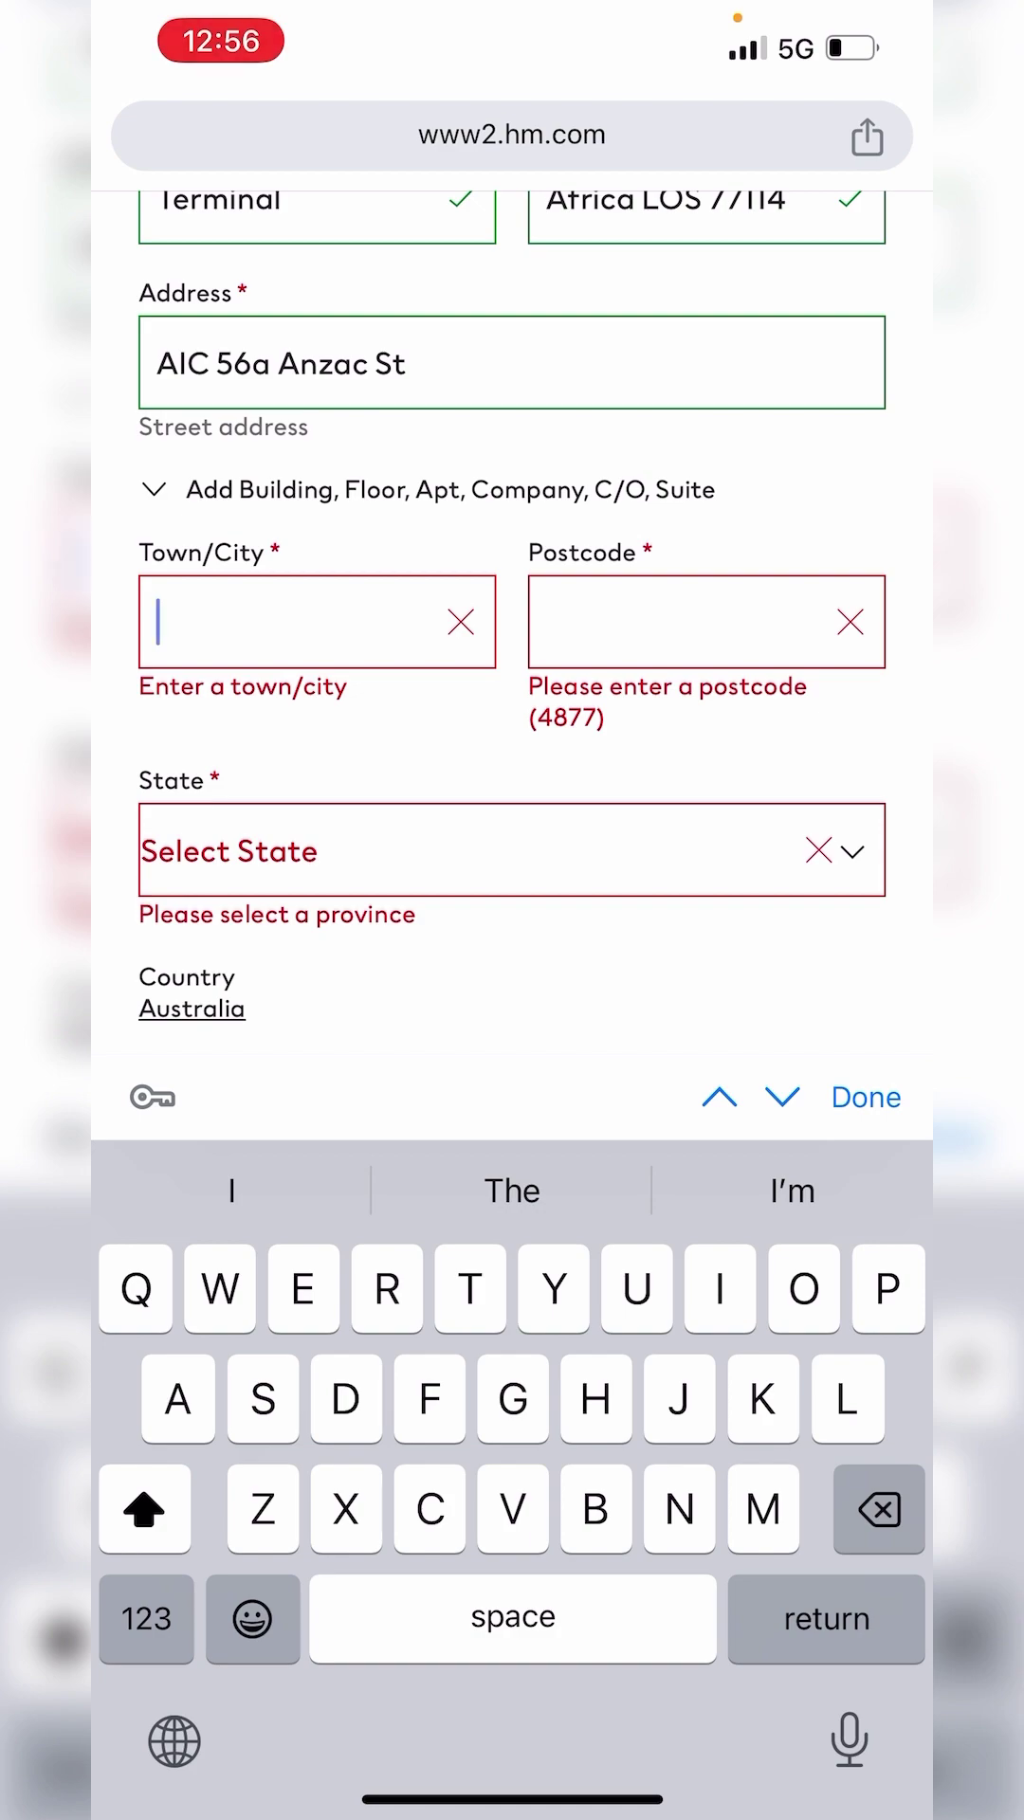
pyautogui.moveTo(286, 1800)
pyautogui.mouseDown()
pyautogui.moveTo(855, 1798)
pyautogui.moveTo(285, 1799)
pyautogui.mouseUp()
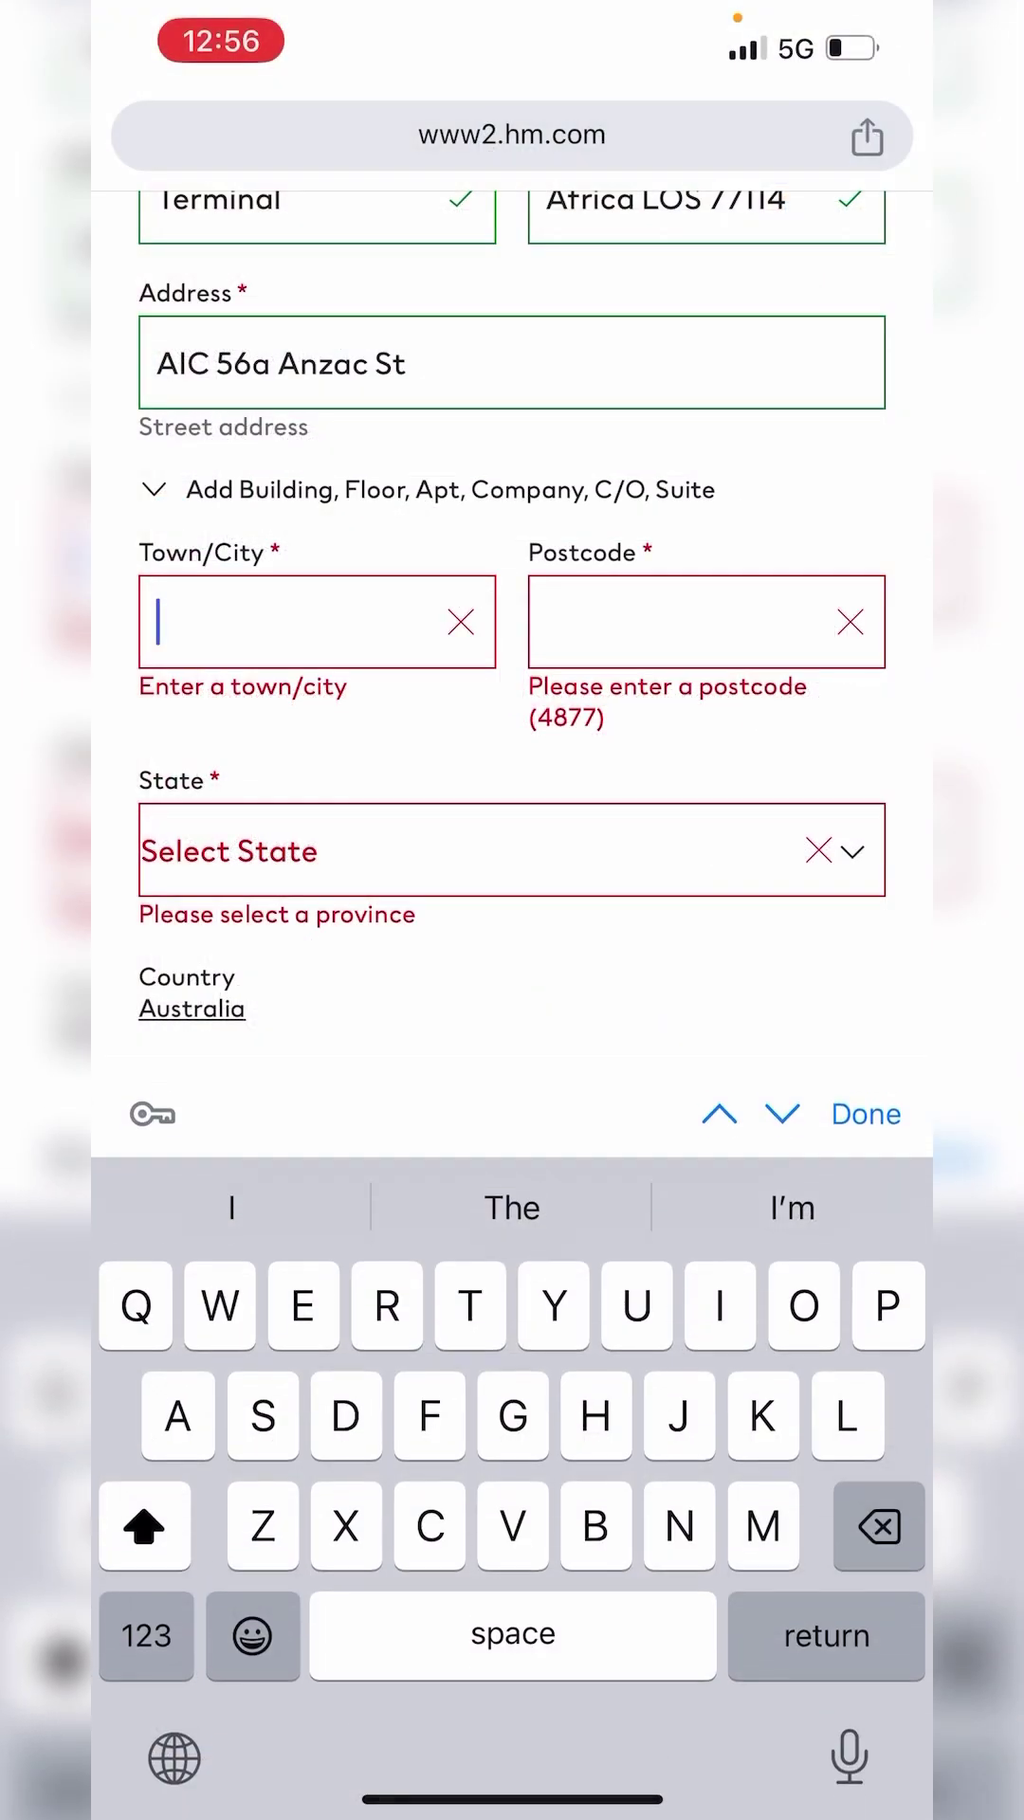
pyautogui.write('Chullor')
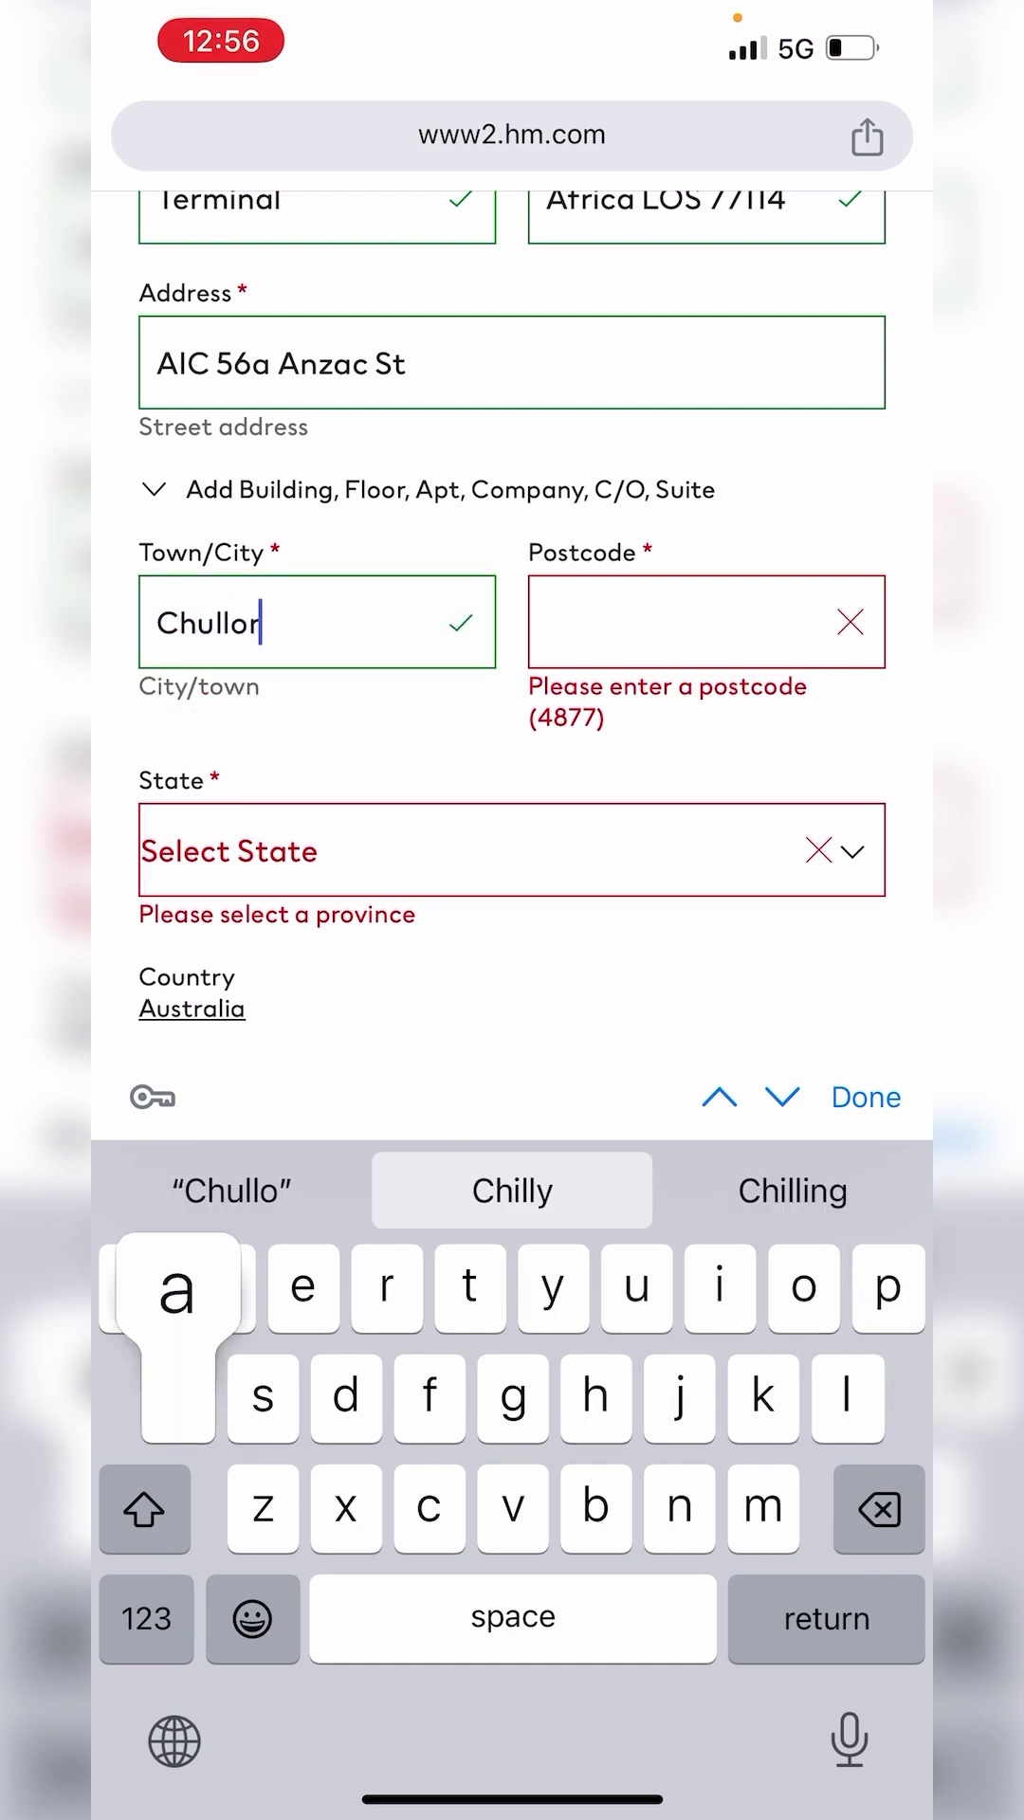
pyautogui.write('a')
pyautogui.click(683, 620)
pyautogui.moveTo(513, 1798); pyautogui.dragTo(512, 996)
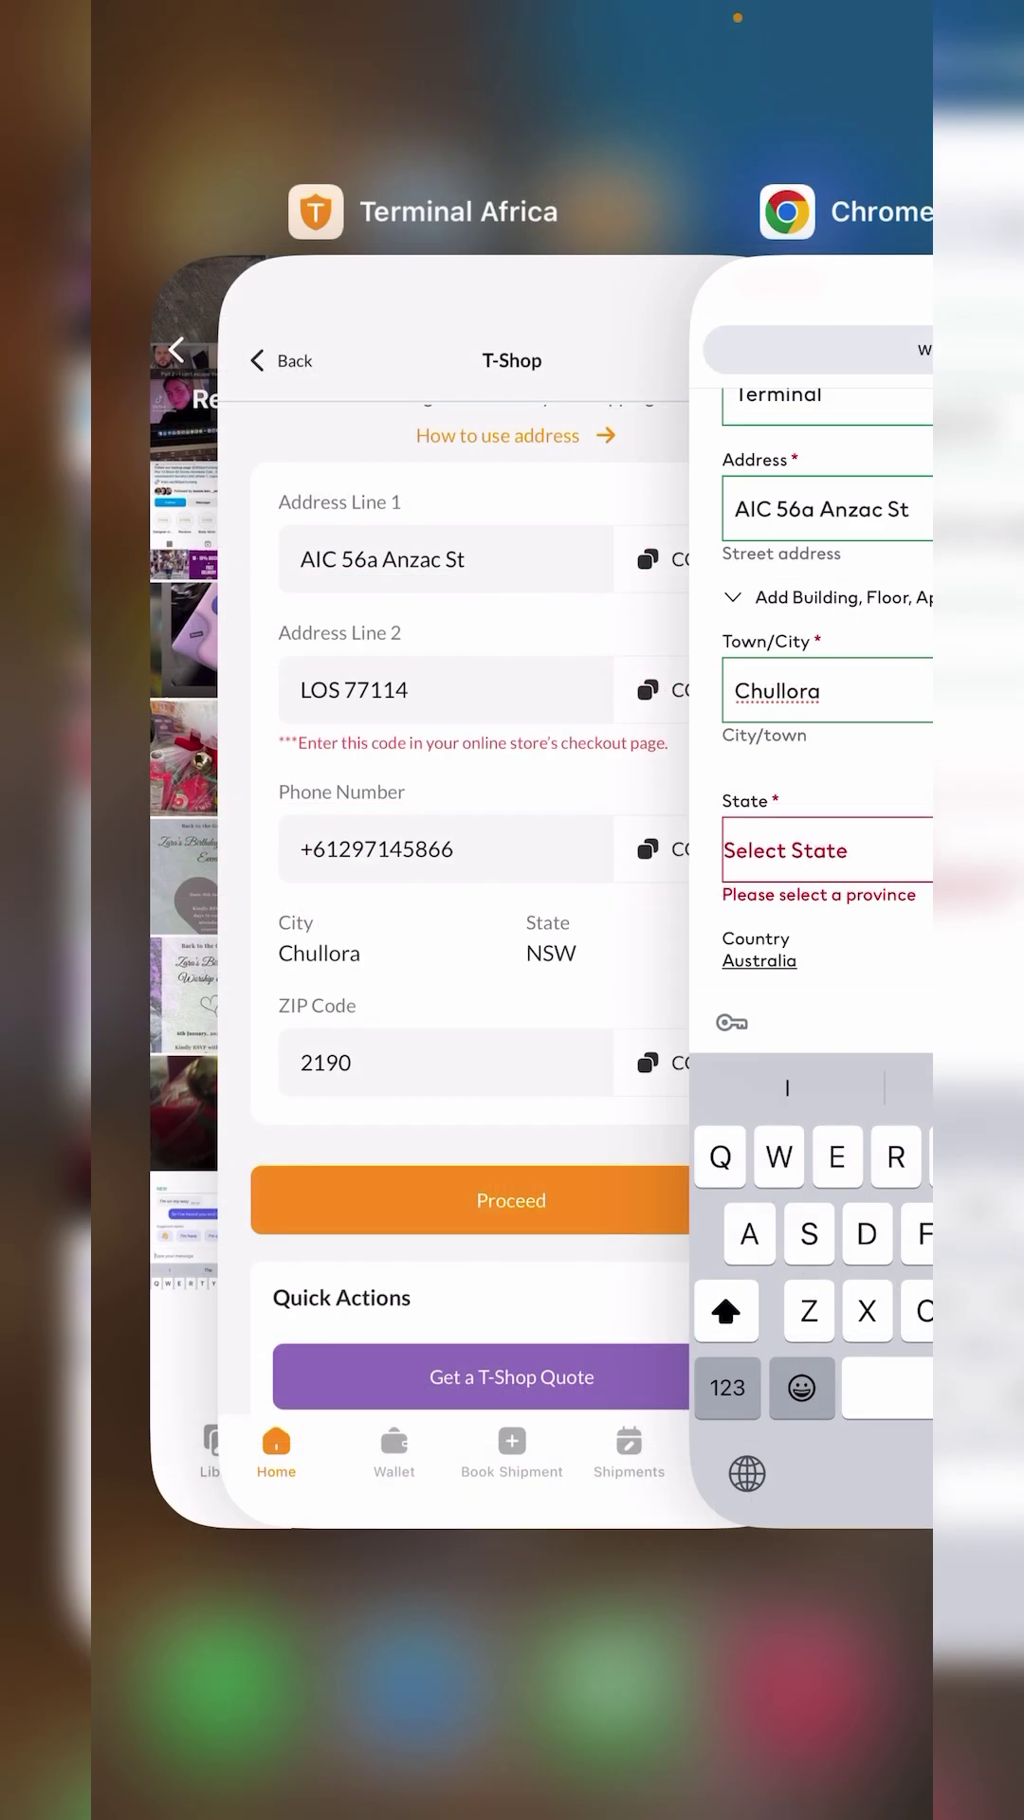
pyautogui.click(391, 1418)
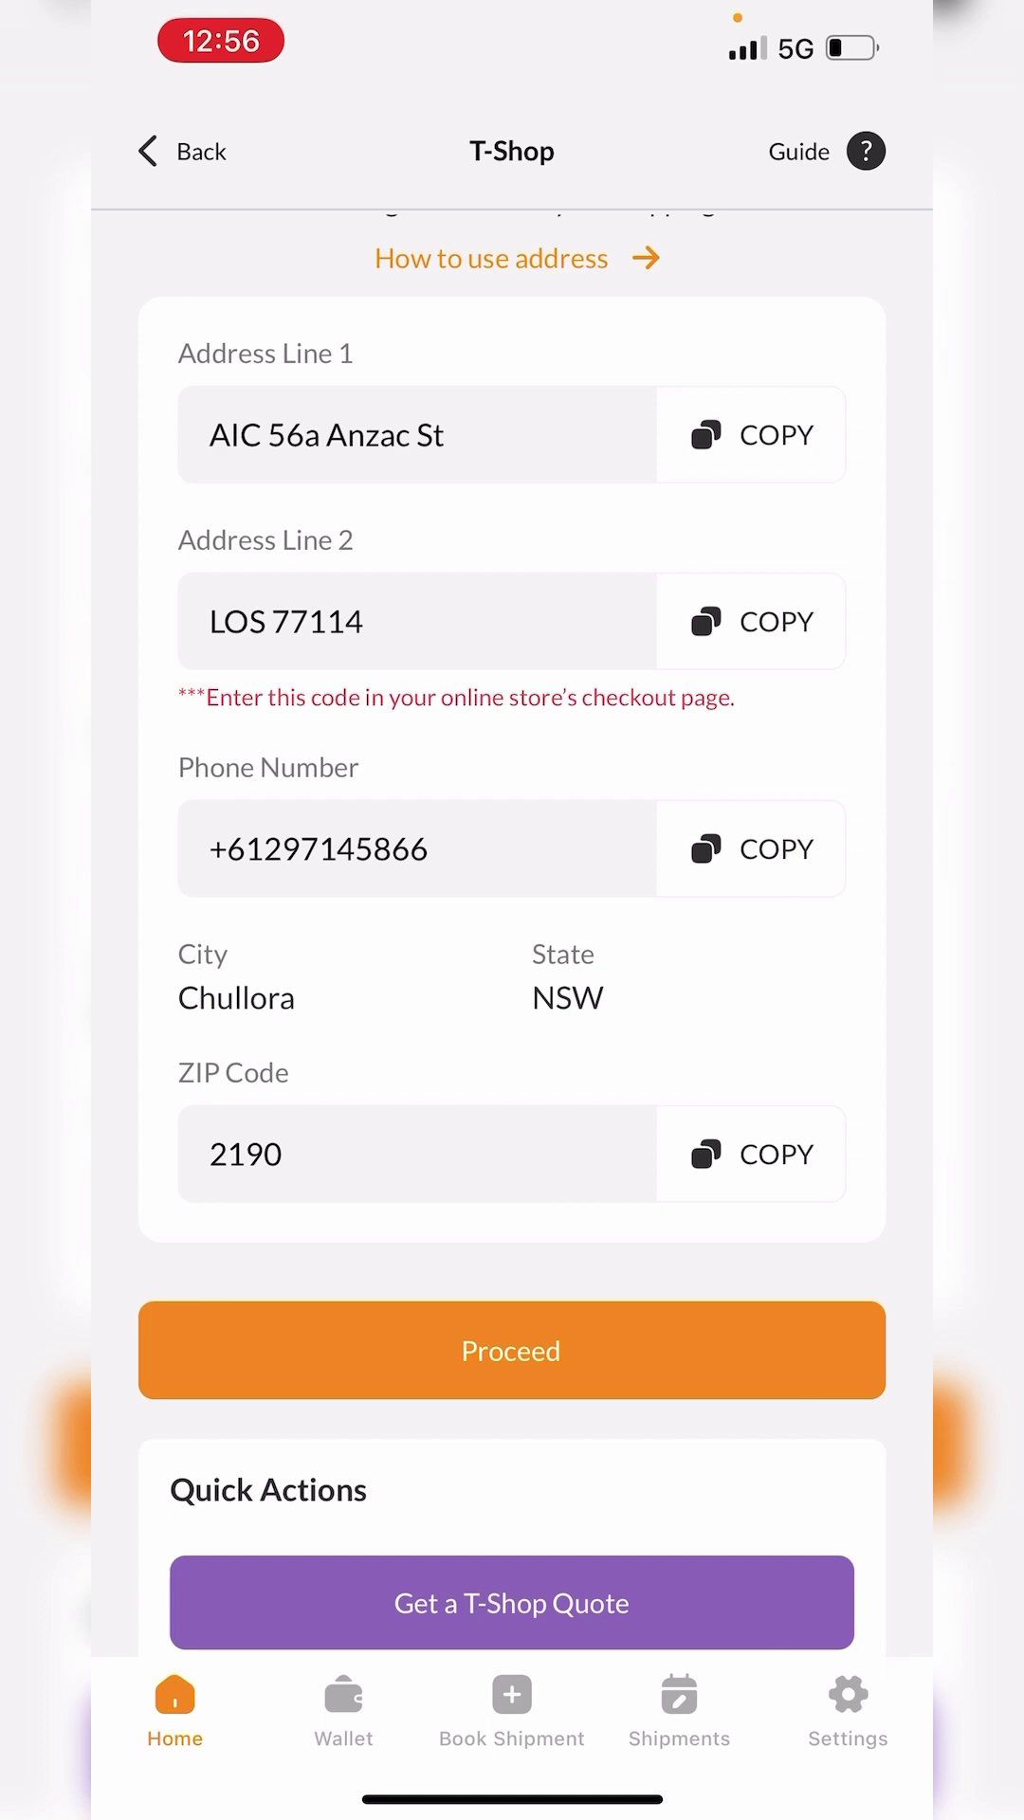
pyautogui.click(751, 1152)
pyautogui.moveTo(513, 1800); pyautogui.dragTo(513, 1138)
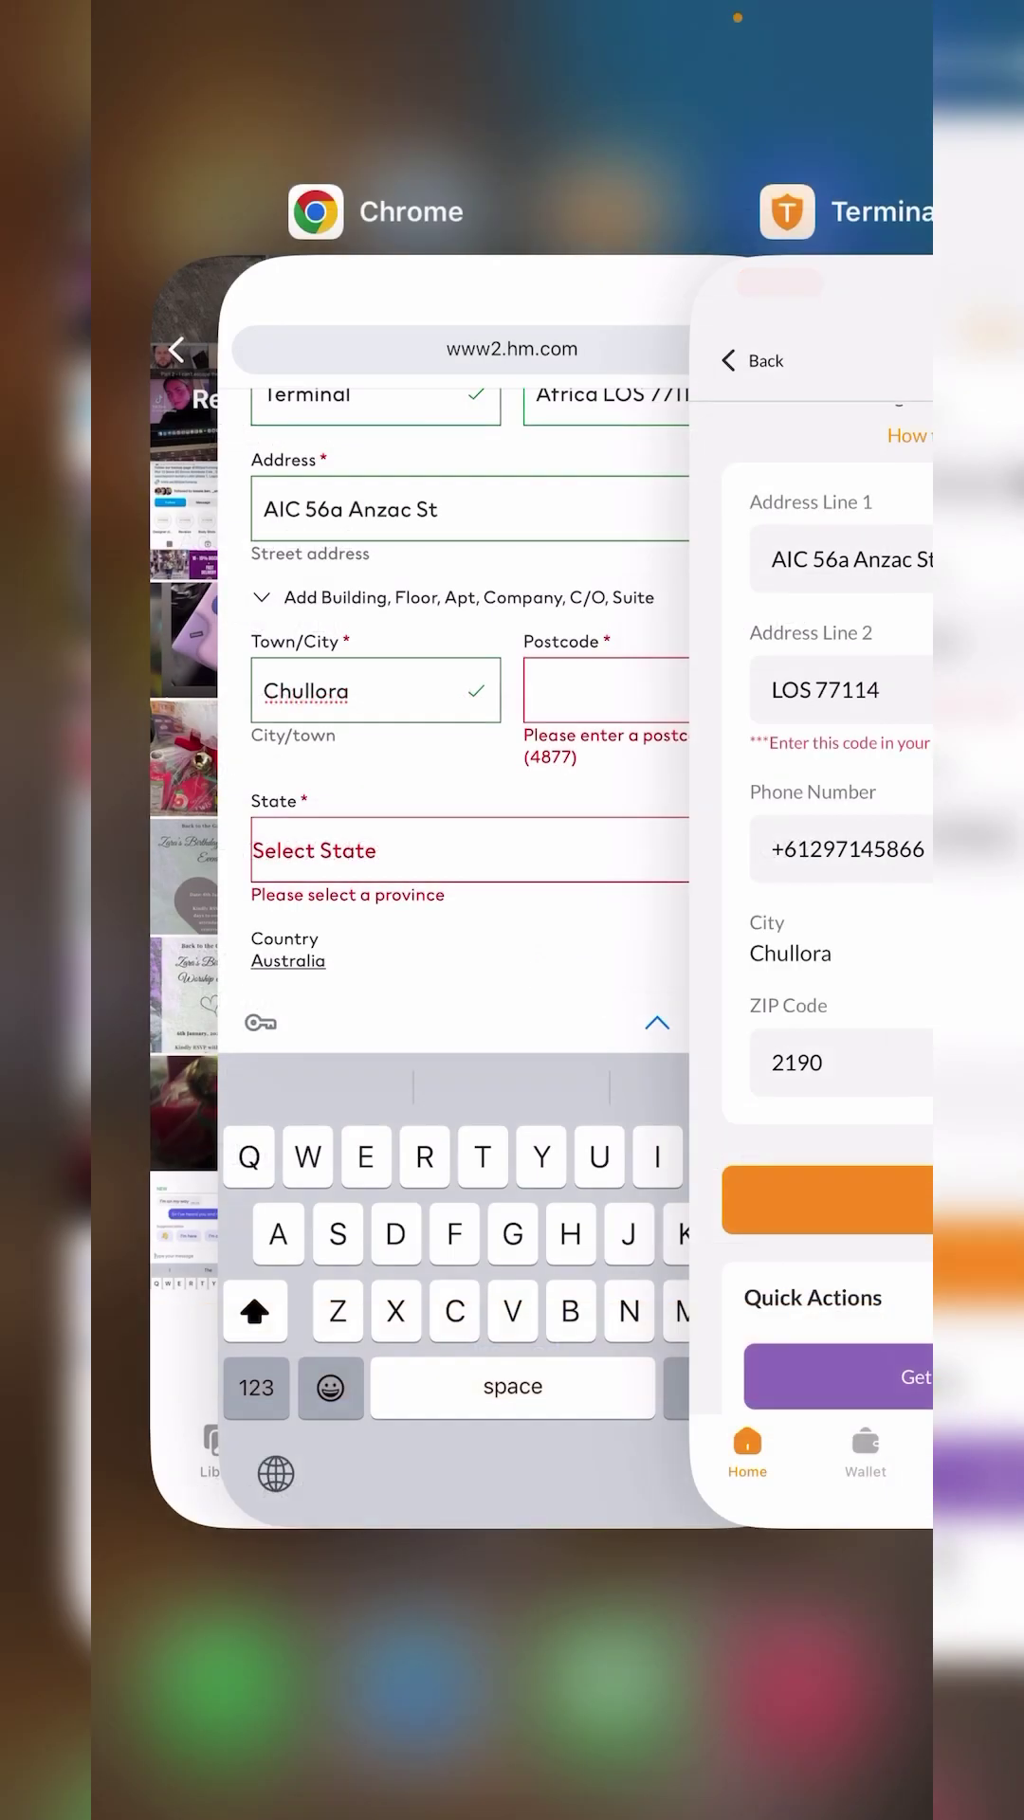
pyautogui.click(469, 854)
pyautogui.click(147, 1618)
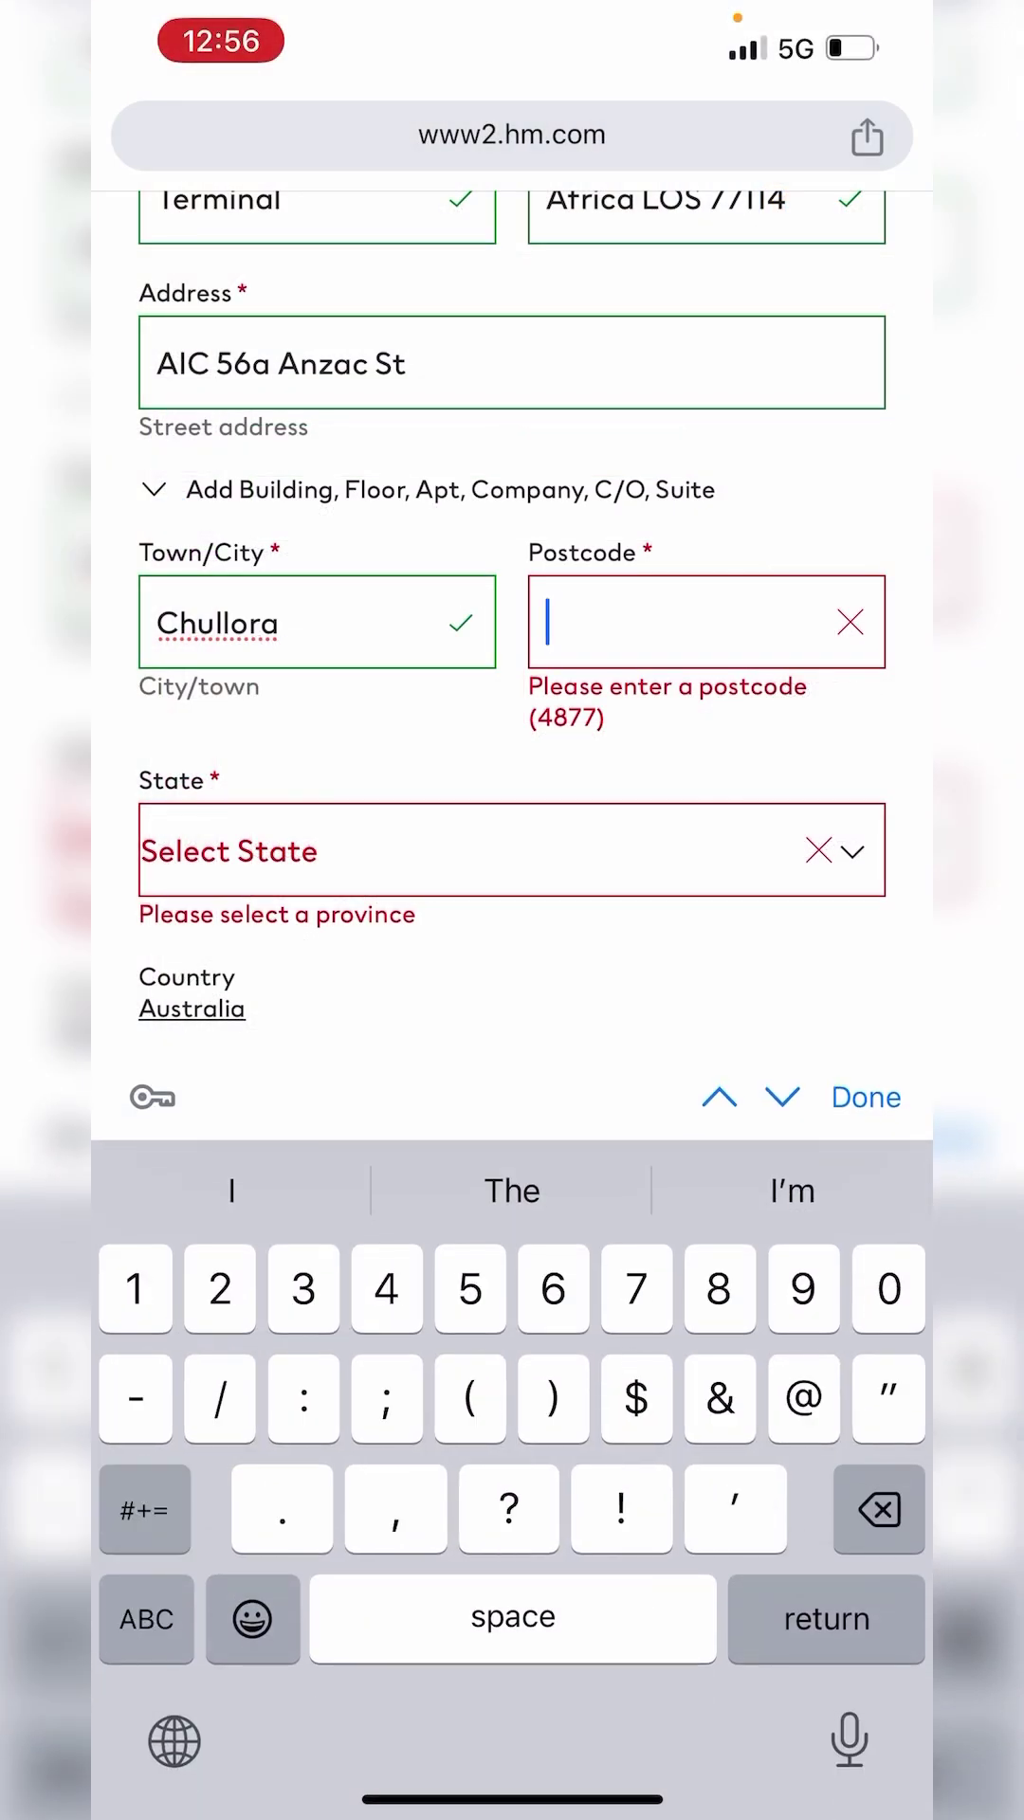
pyautogui.write('2190')
# Step: Choose New South Wales as the state after checking T-Shop, and save the delivery address
pyautogui.click(512, 851)
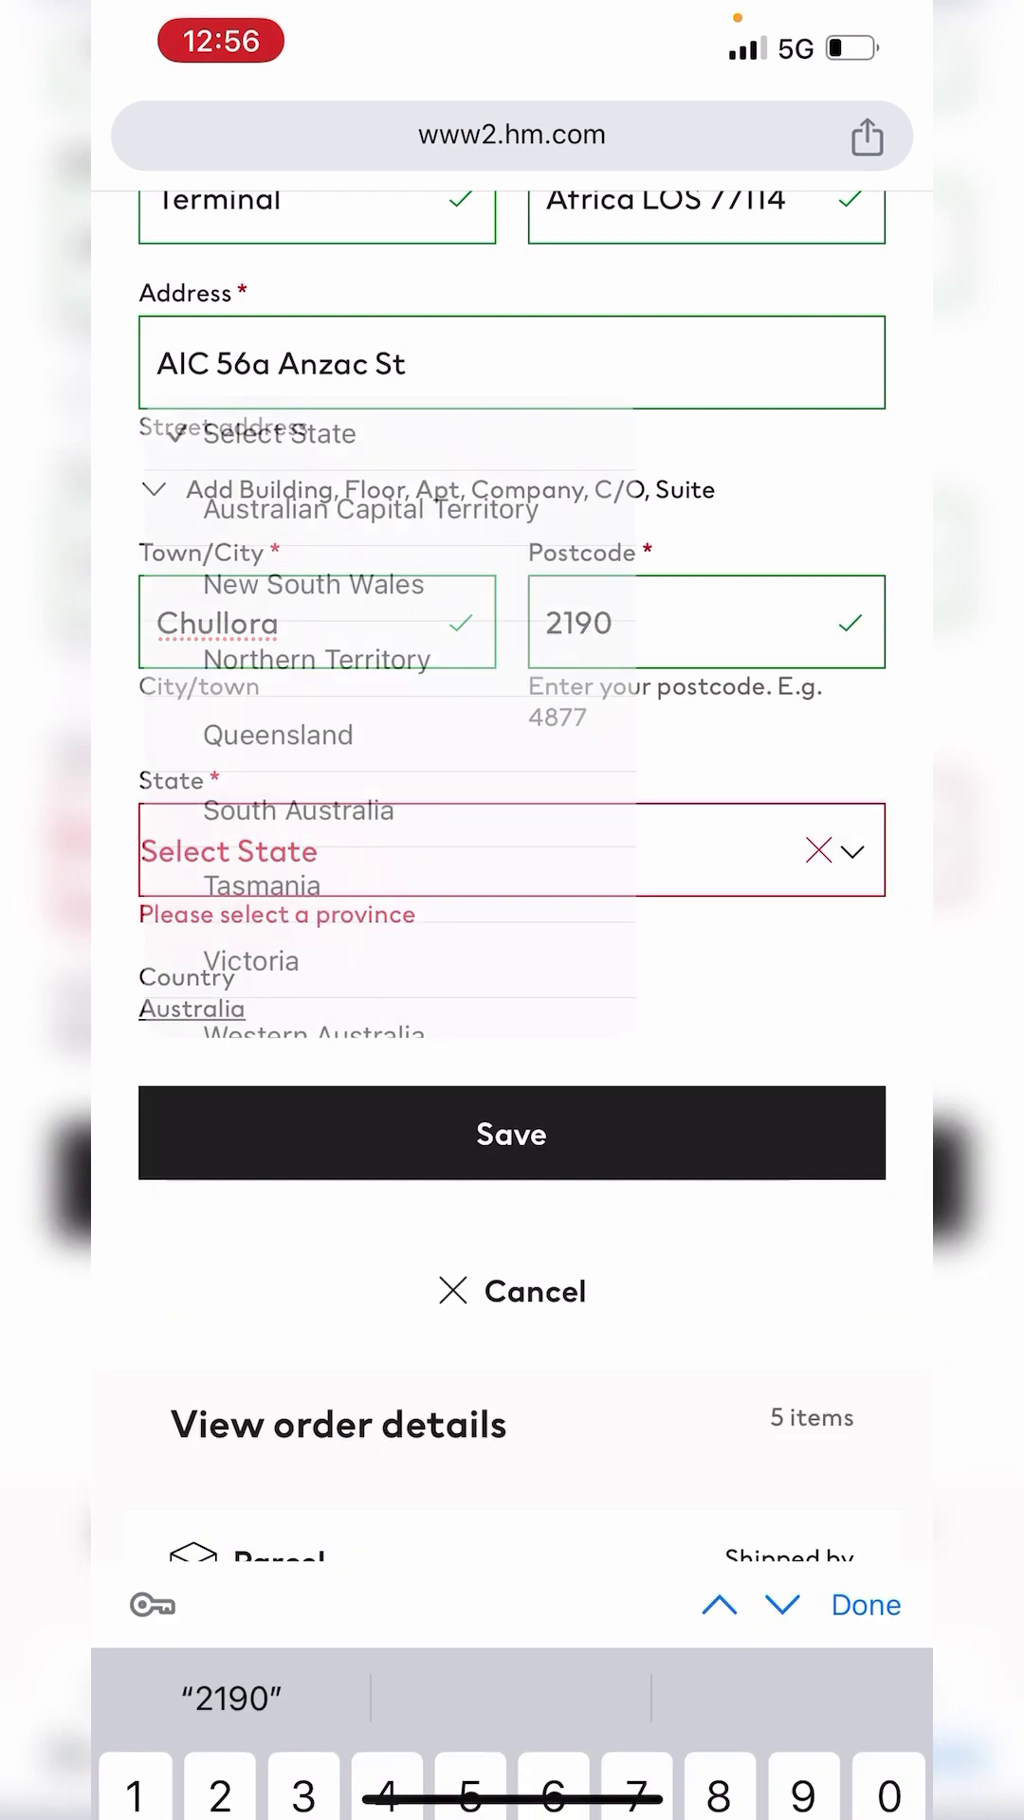
pyautogui.moveTo(513, 1799); pyautogui.dragTo(513, 1138)
pyautogui.click(446, 935)
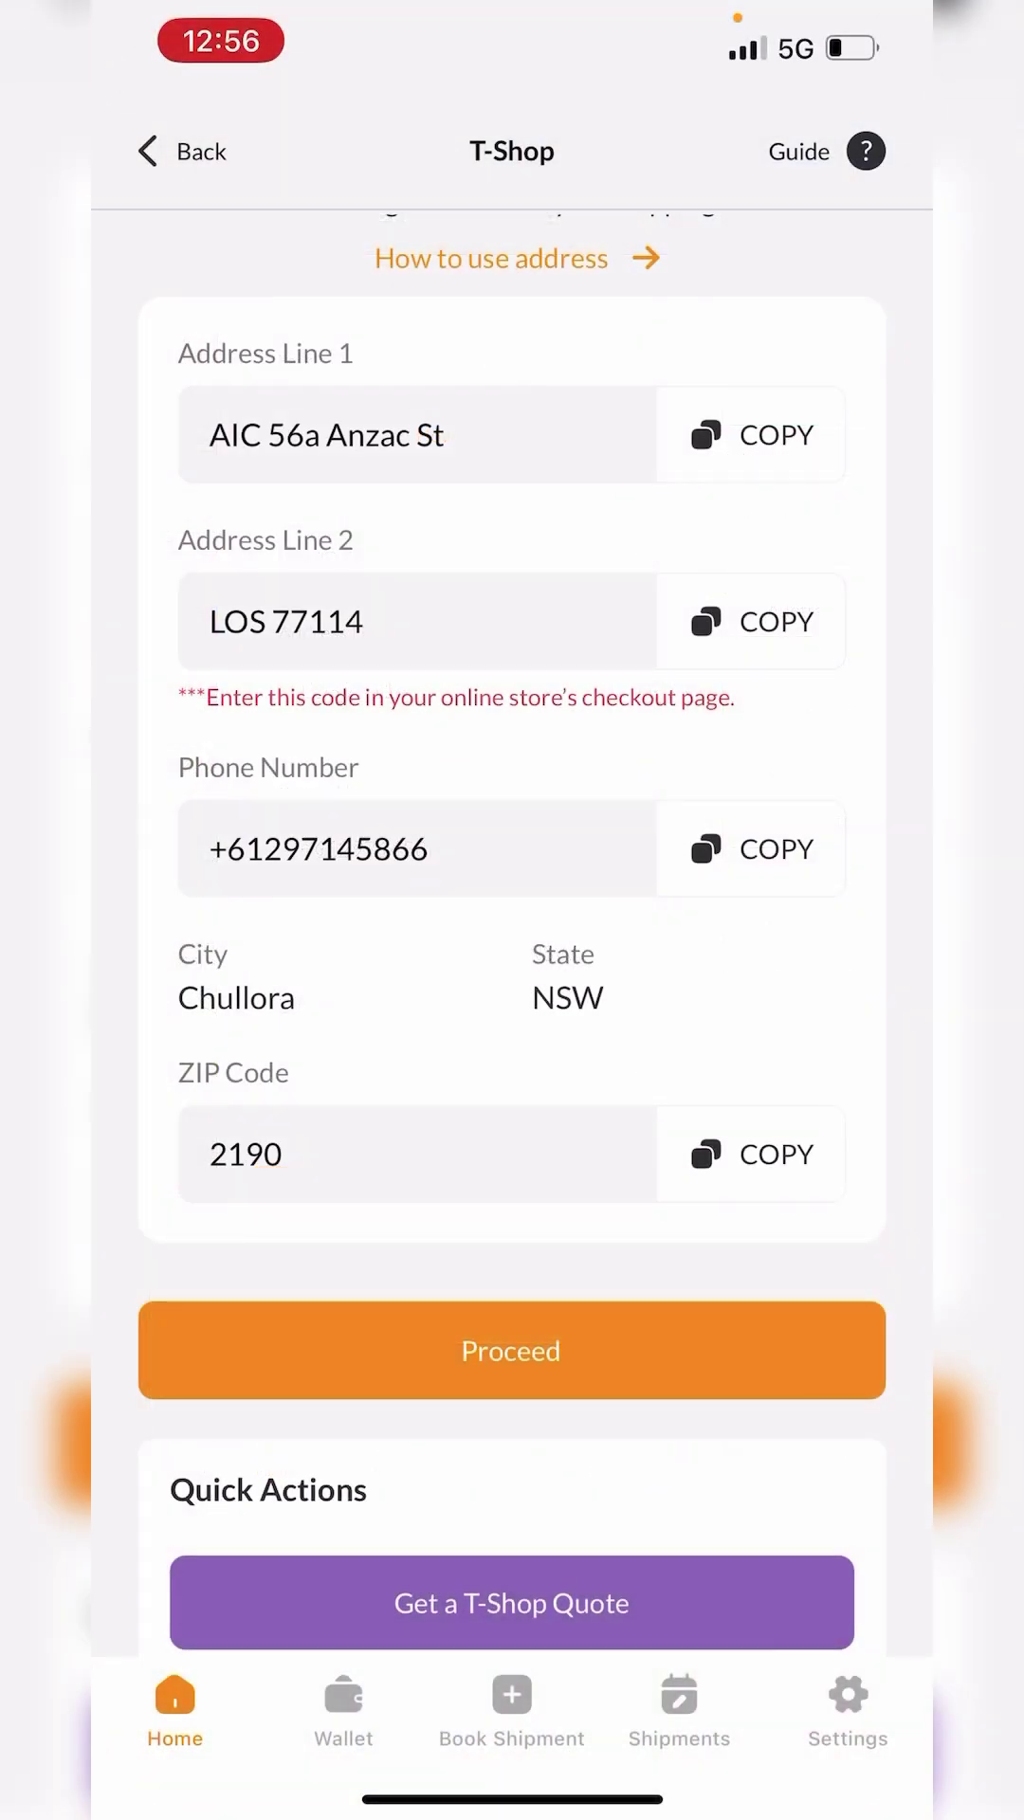
pyautogui.moveTo(512, 1799); pyautogui.dragTo(512, 1139)
pyautogui.click(471, 853)
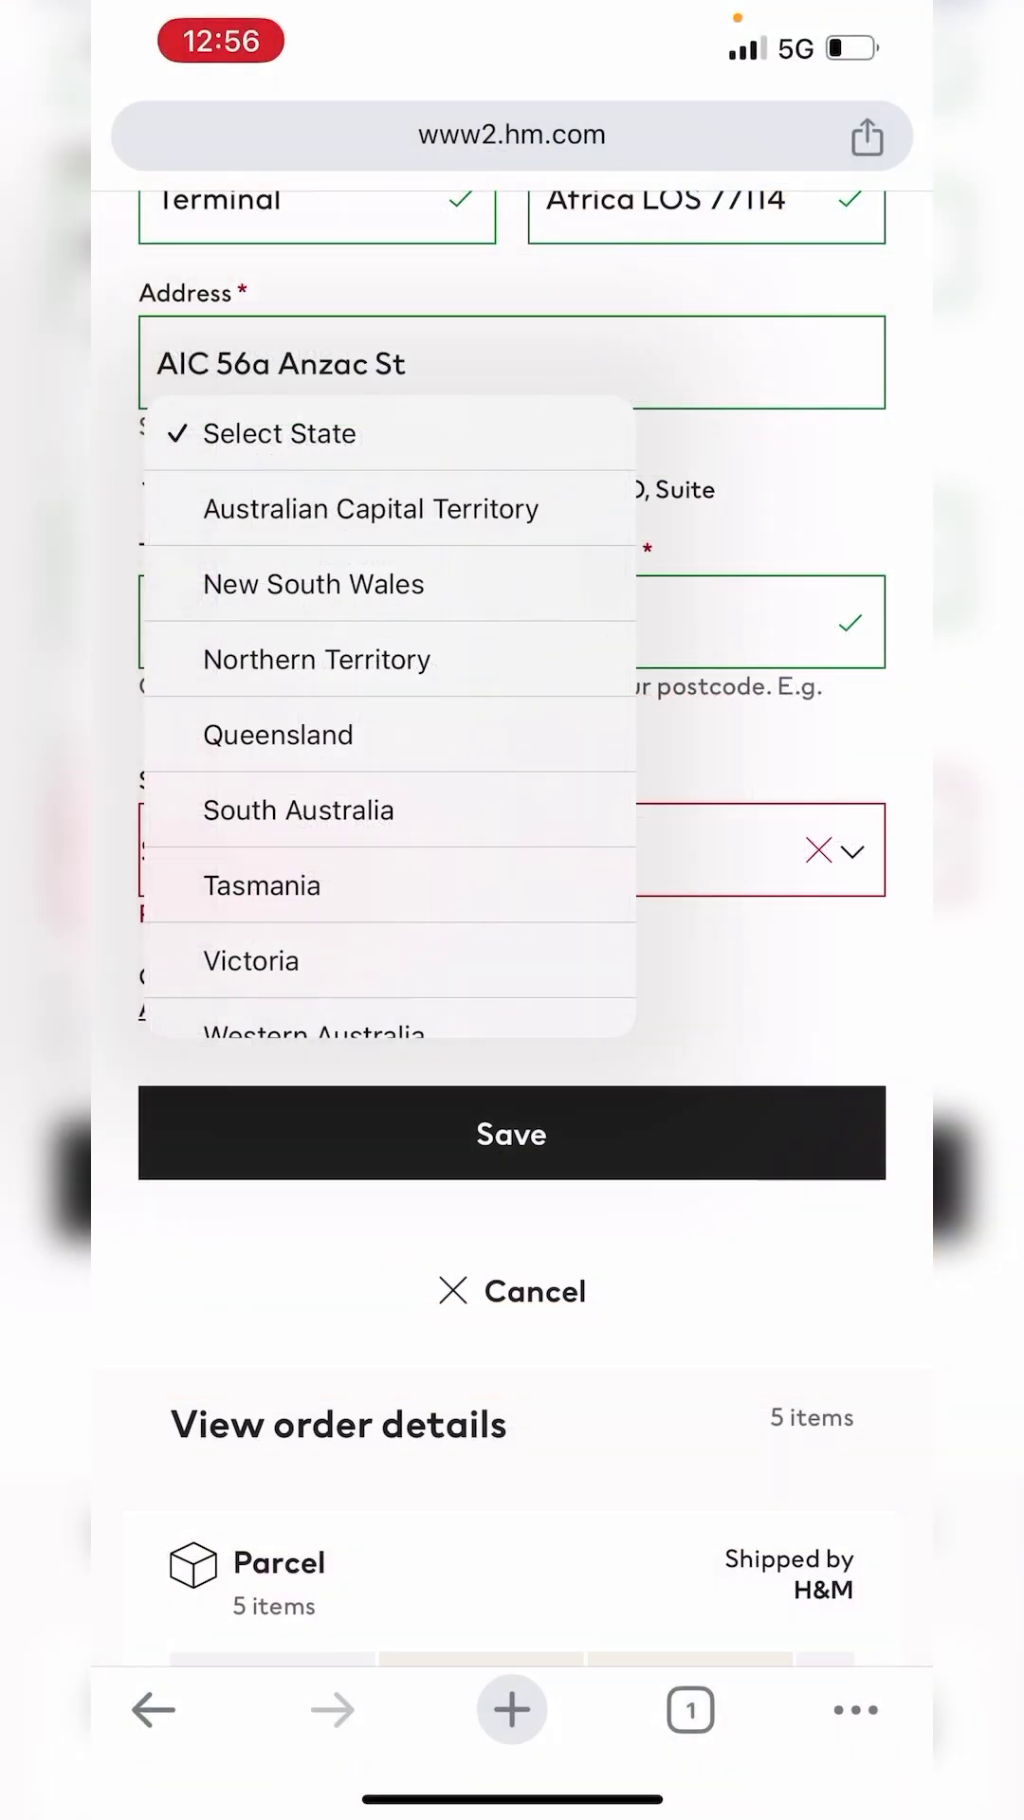
pyautogui.click(313, 584)
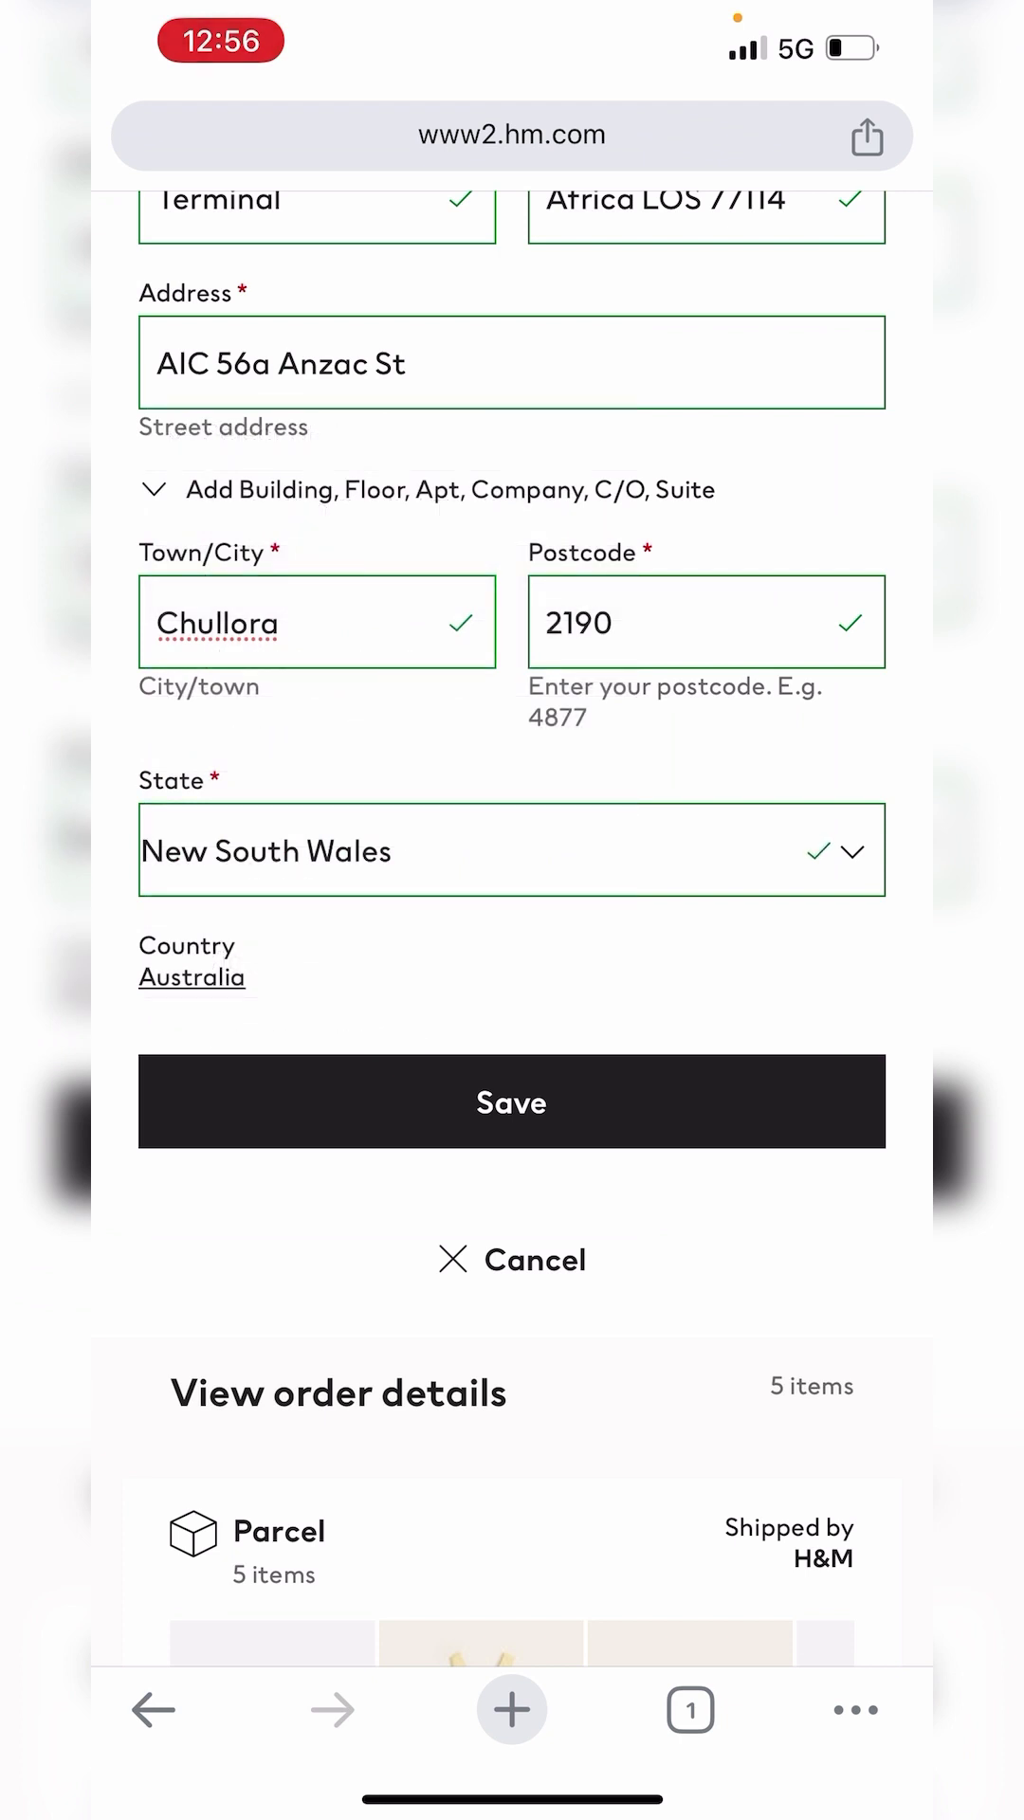
pyautogui.click(512, 1101)
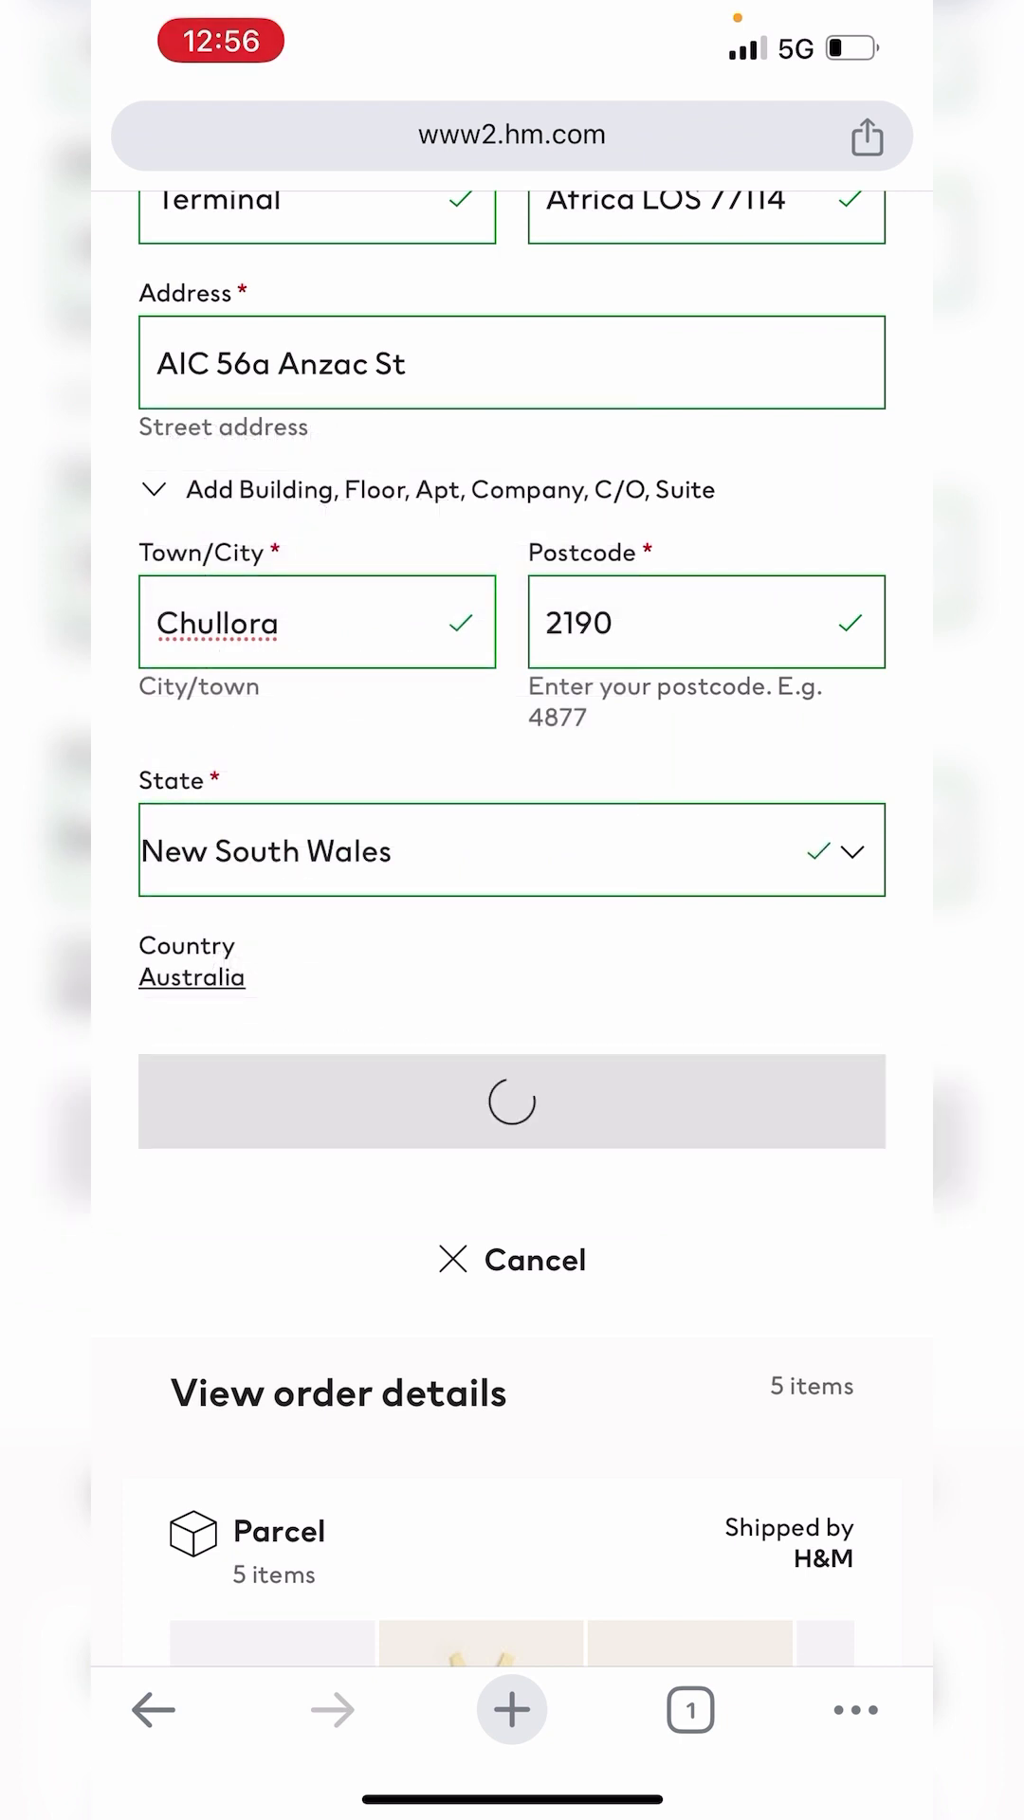
pyautogui.scroll(-4, 512, 911)
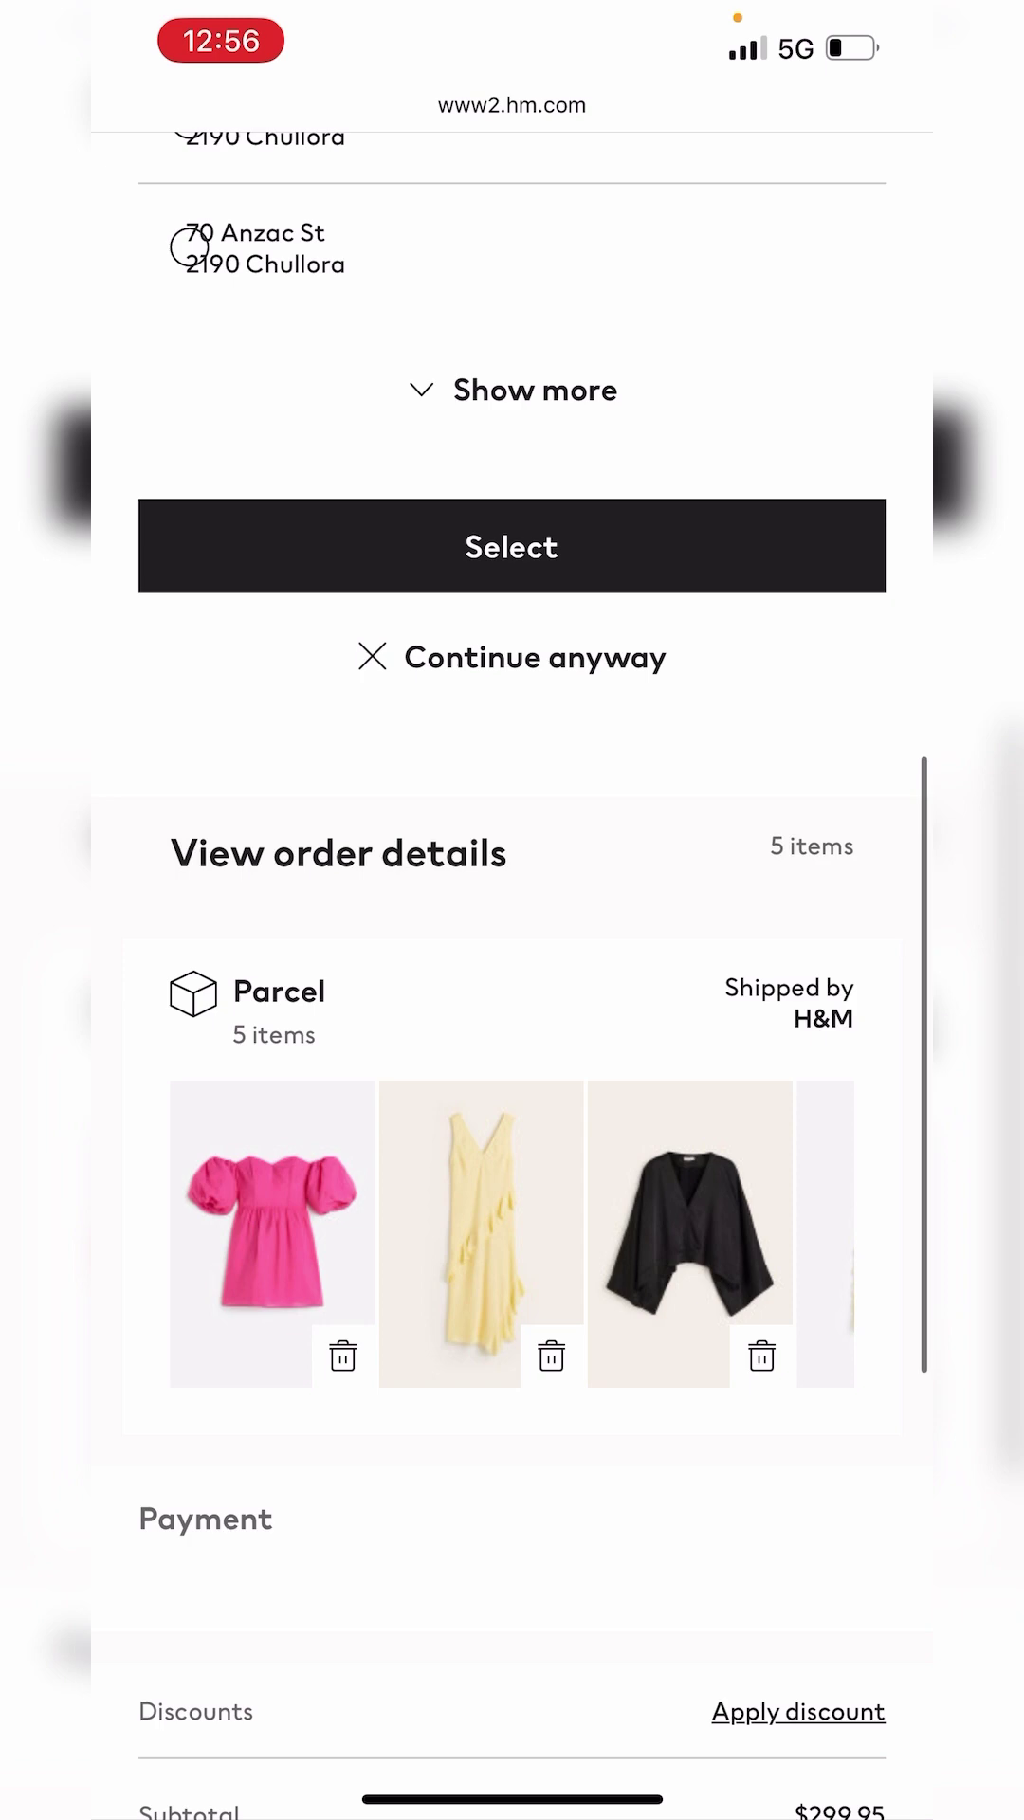
pyautogui.scroll(2, 512, 910)
# Step: Confirm the Chullora address, paste the copied T-Shop phone number as delivery phone and confirm
pyautogui.click(512, 842)
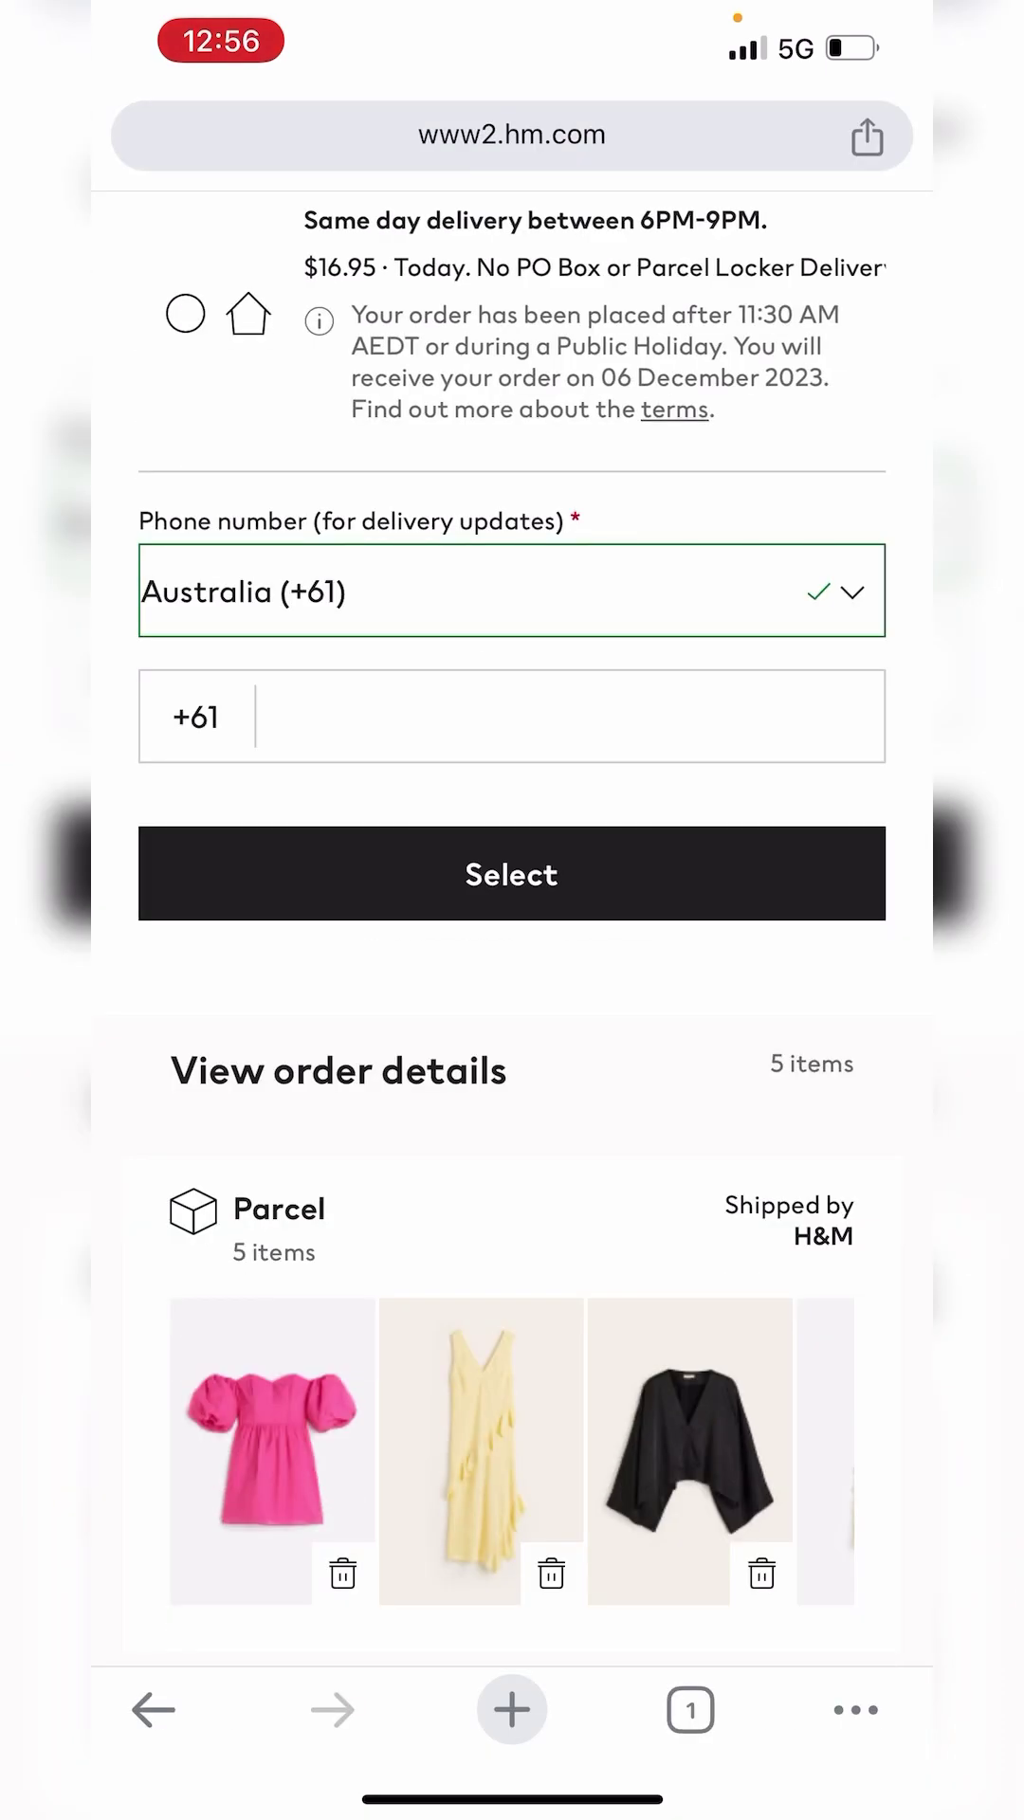
pyautogui.moveTo(512, 1799); pyautogui.dragTo(512, 1350)
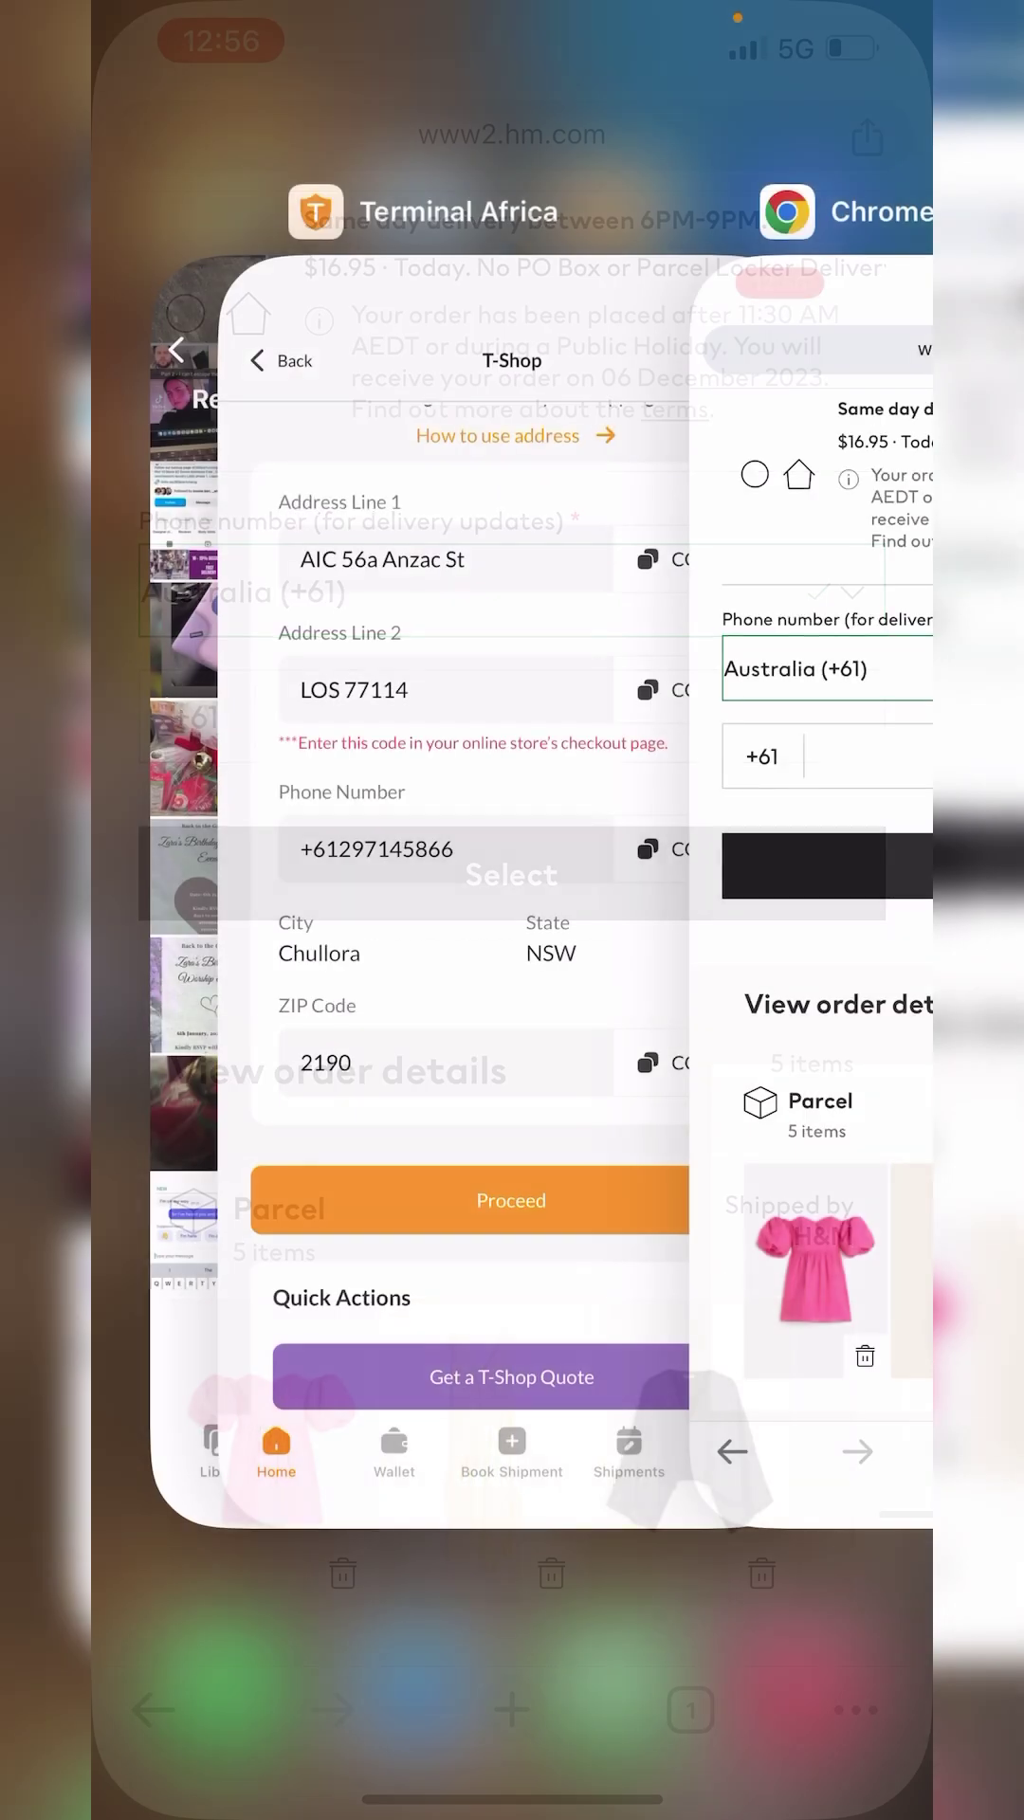
pyautogui.click(426, 910)
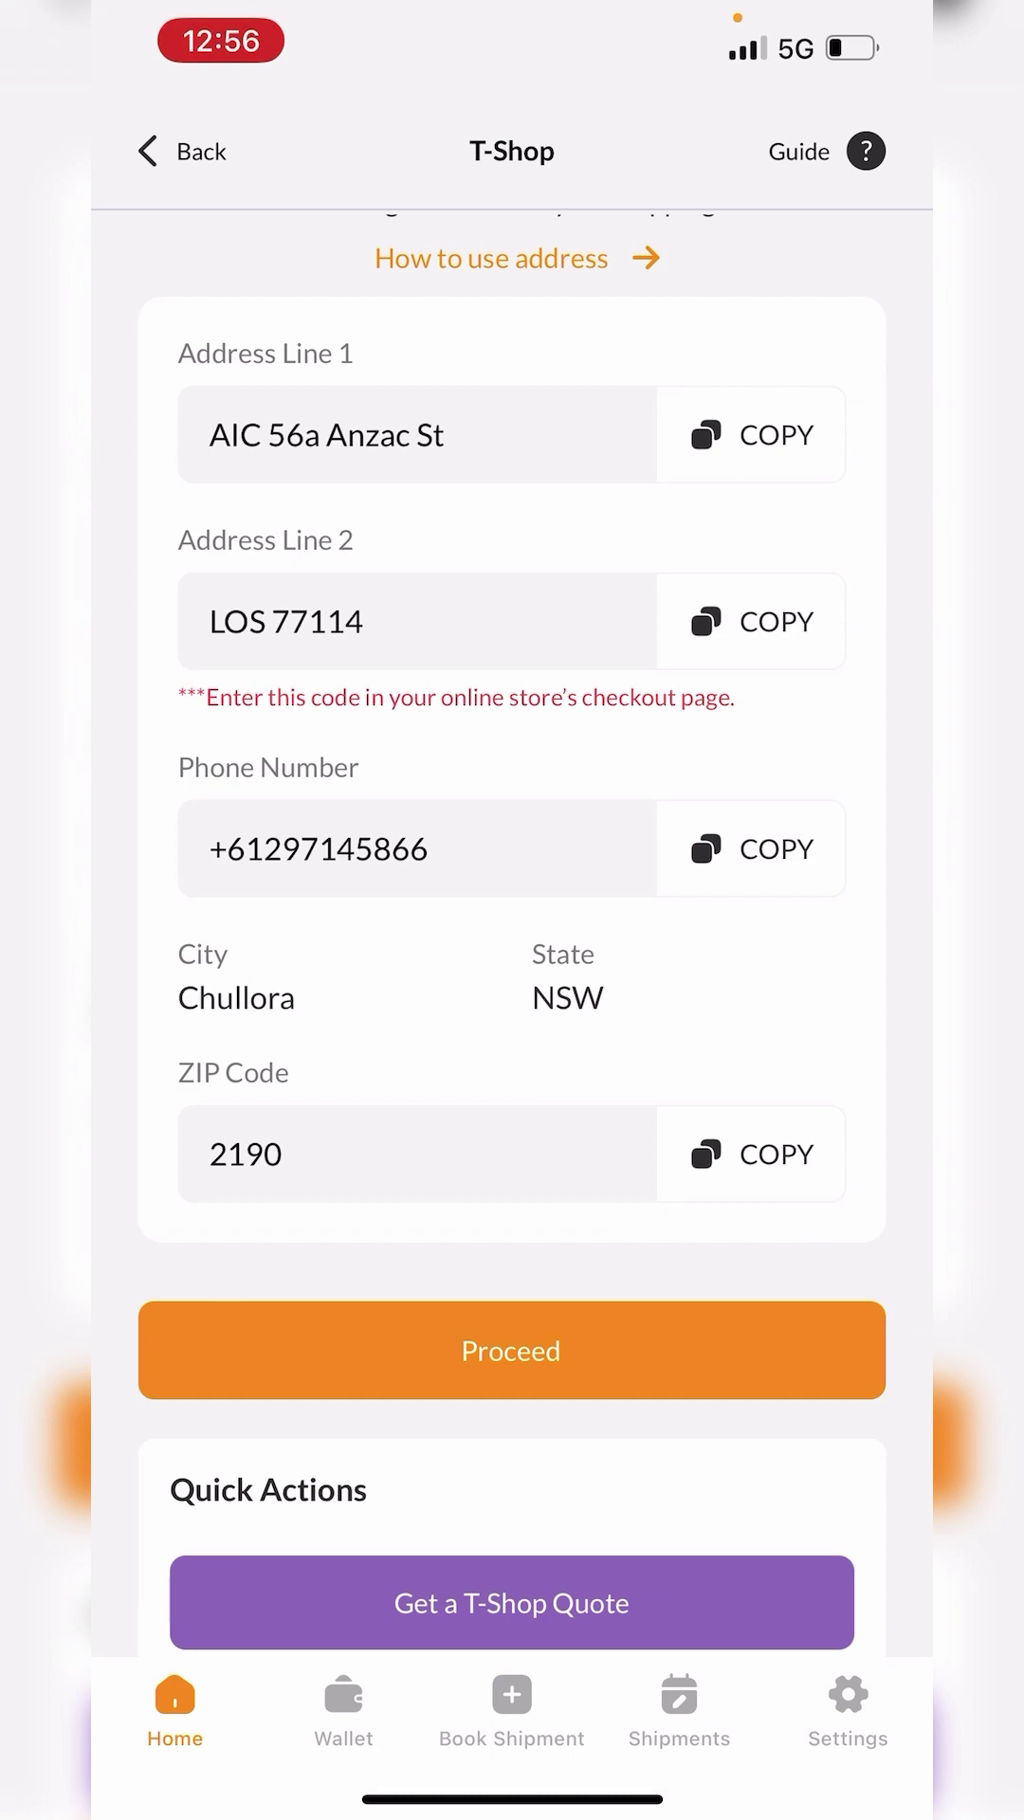
pyautogui.click(751, 848)
pyautogui.moveTo(427, 1799); pyautogui.dragTo(882, 1800)
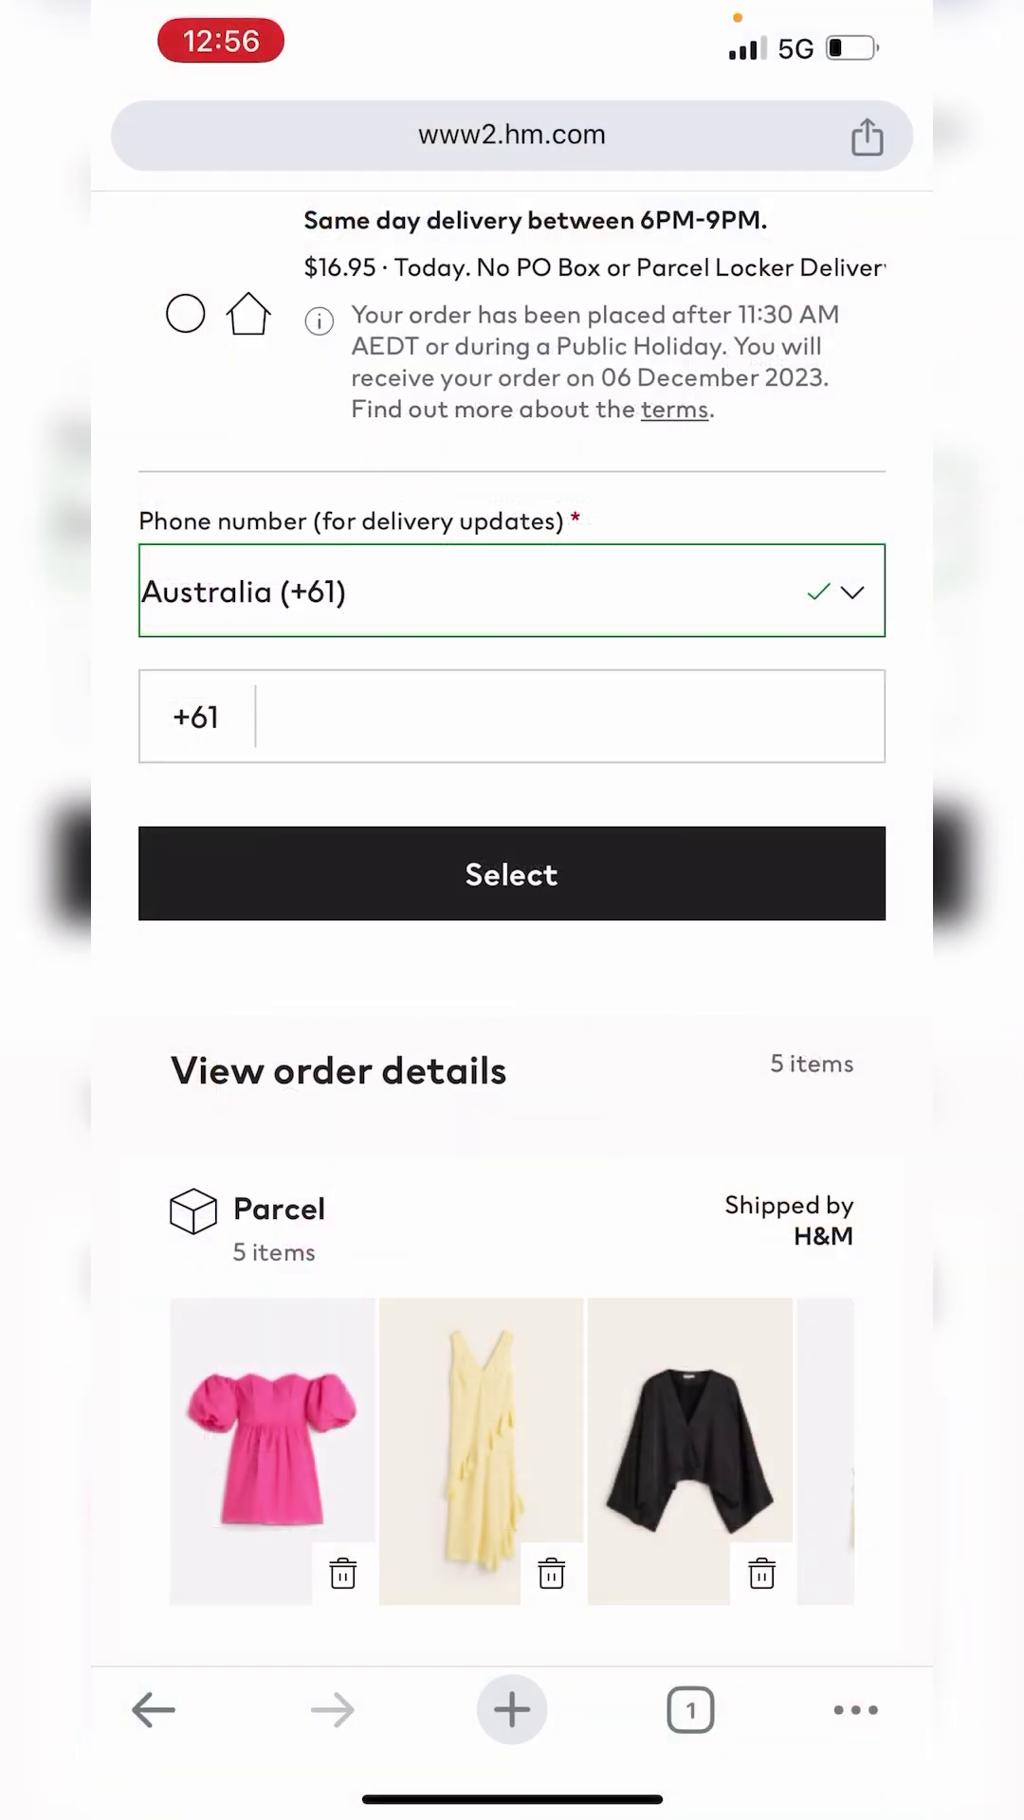
pyautogui.click(569, 717)
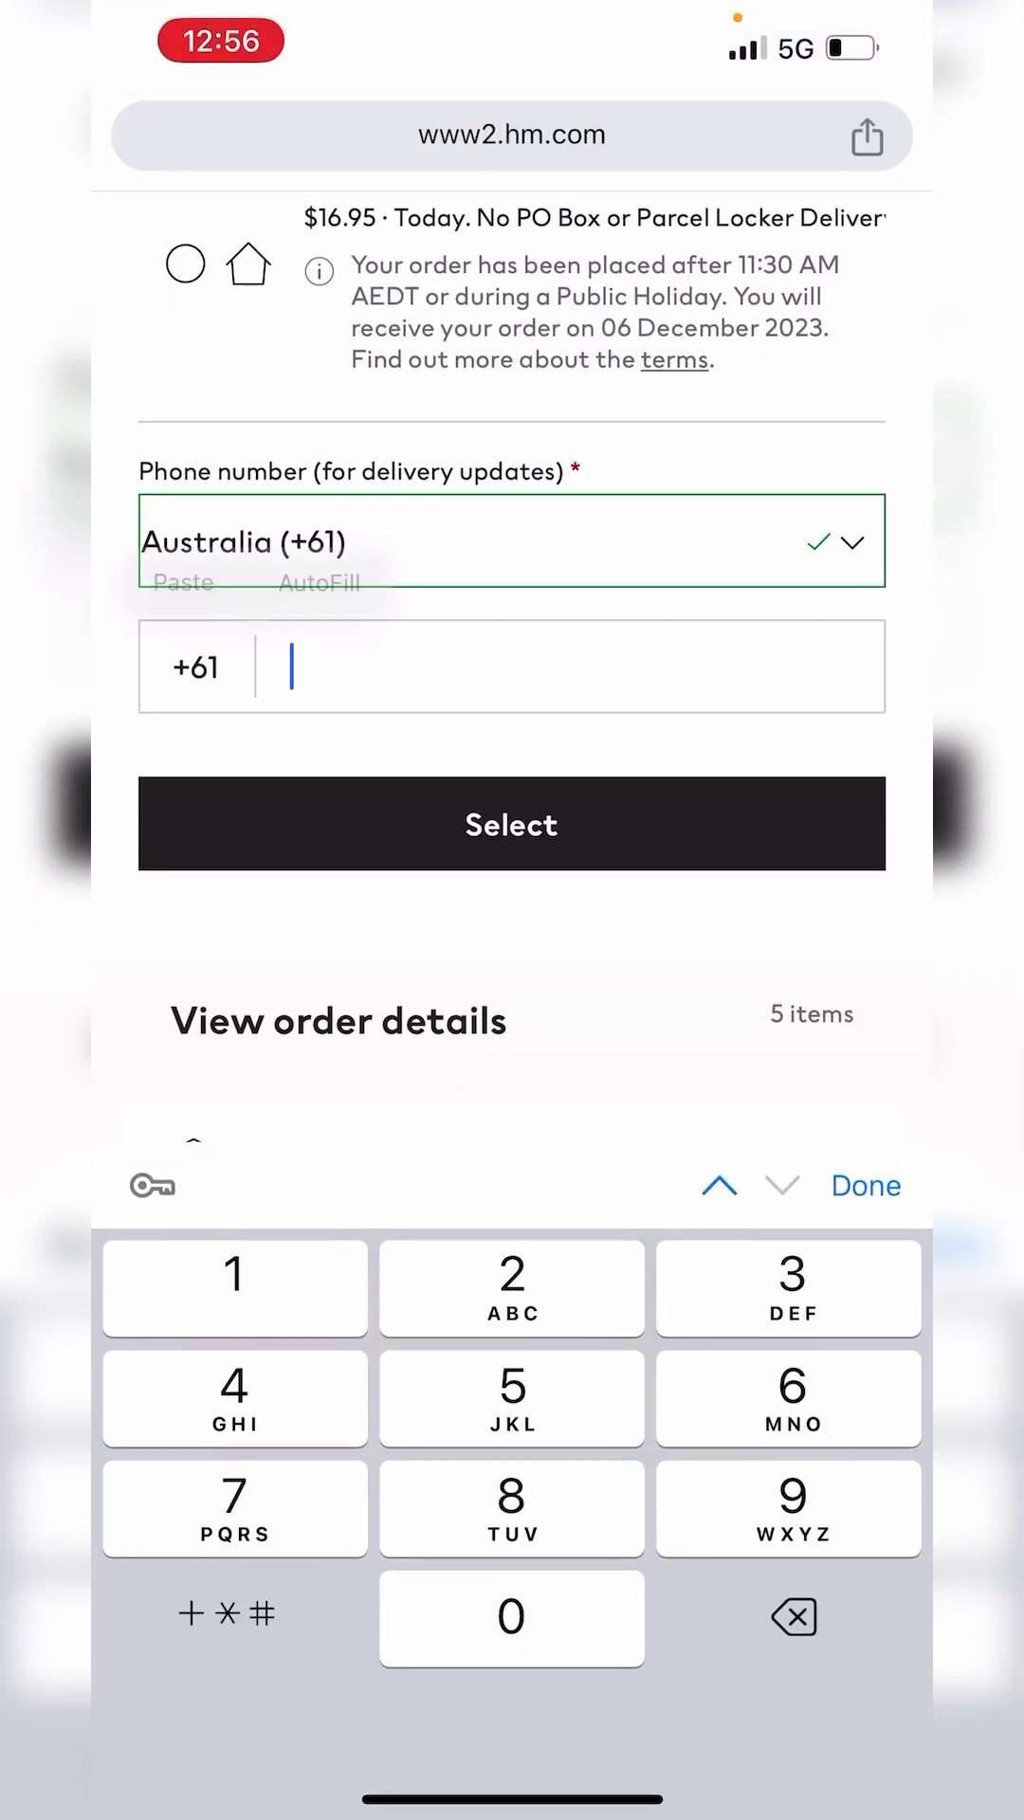
pyautogui.click(218, 581)
pyautogui.click(512, 825)
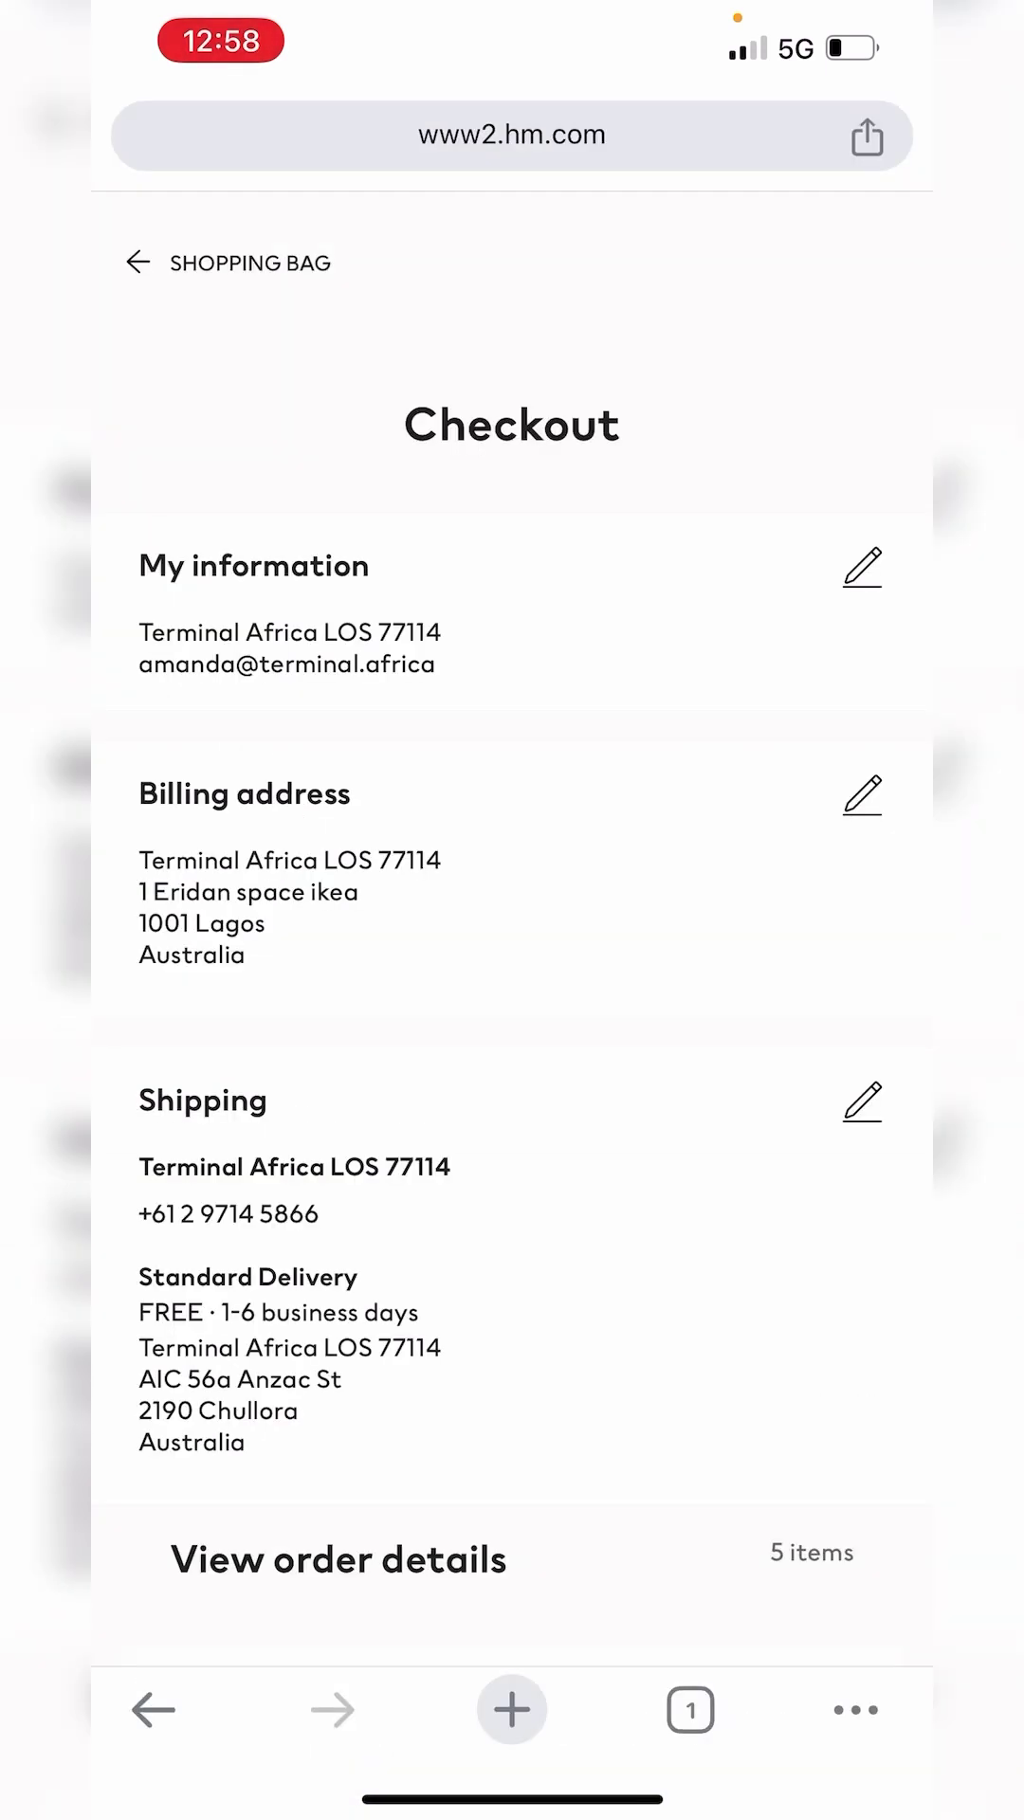
pyautogui.scroll(-4, 512, 910)
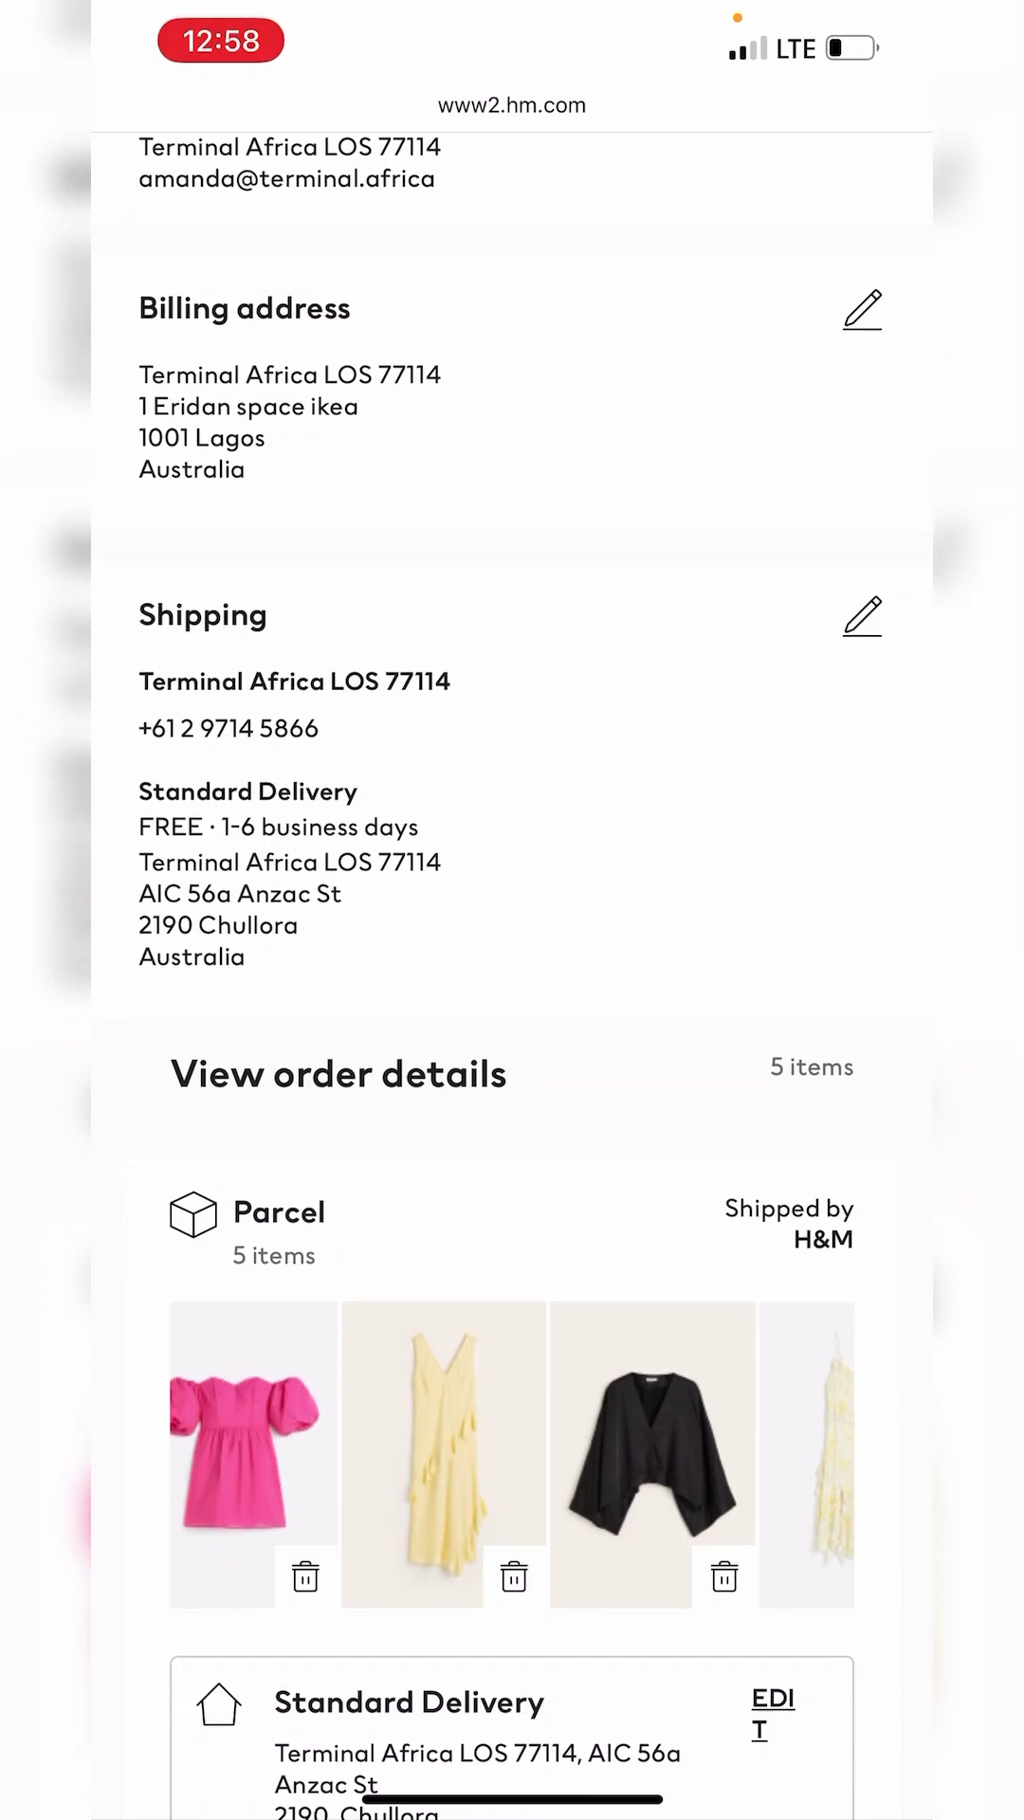
pyautogui.scroll(-3, 512, 910)
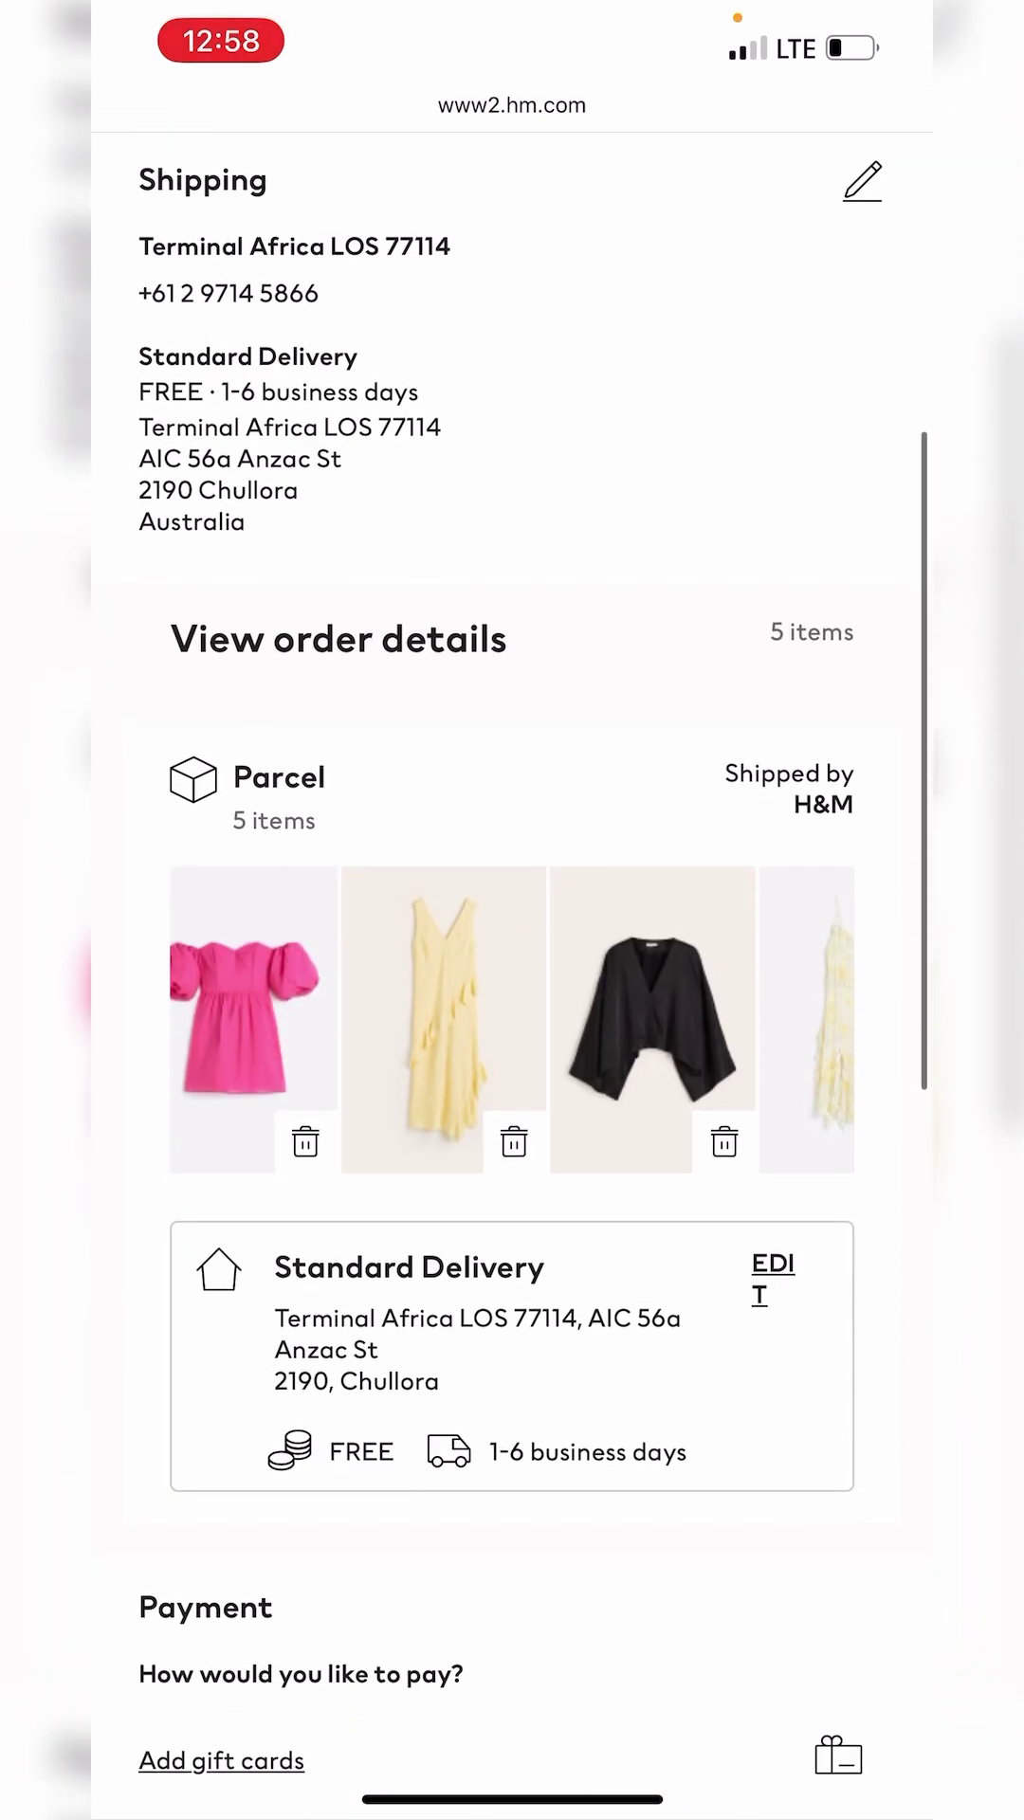
pyautogui.scroll(-3, 512, 911)
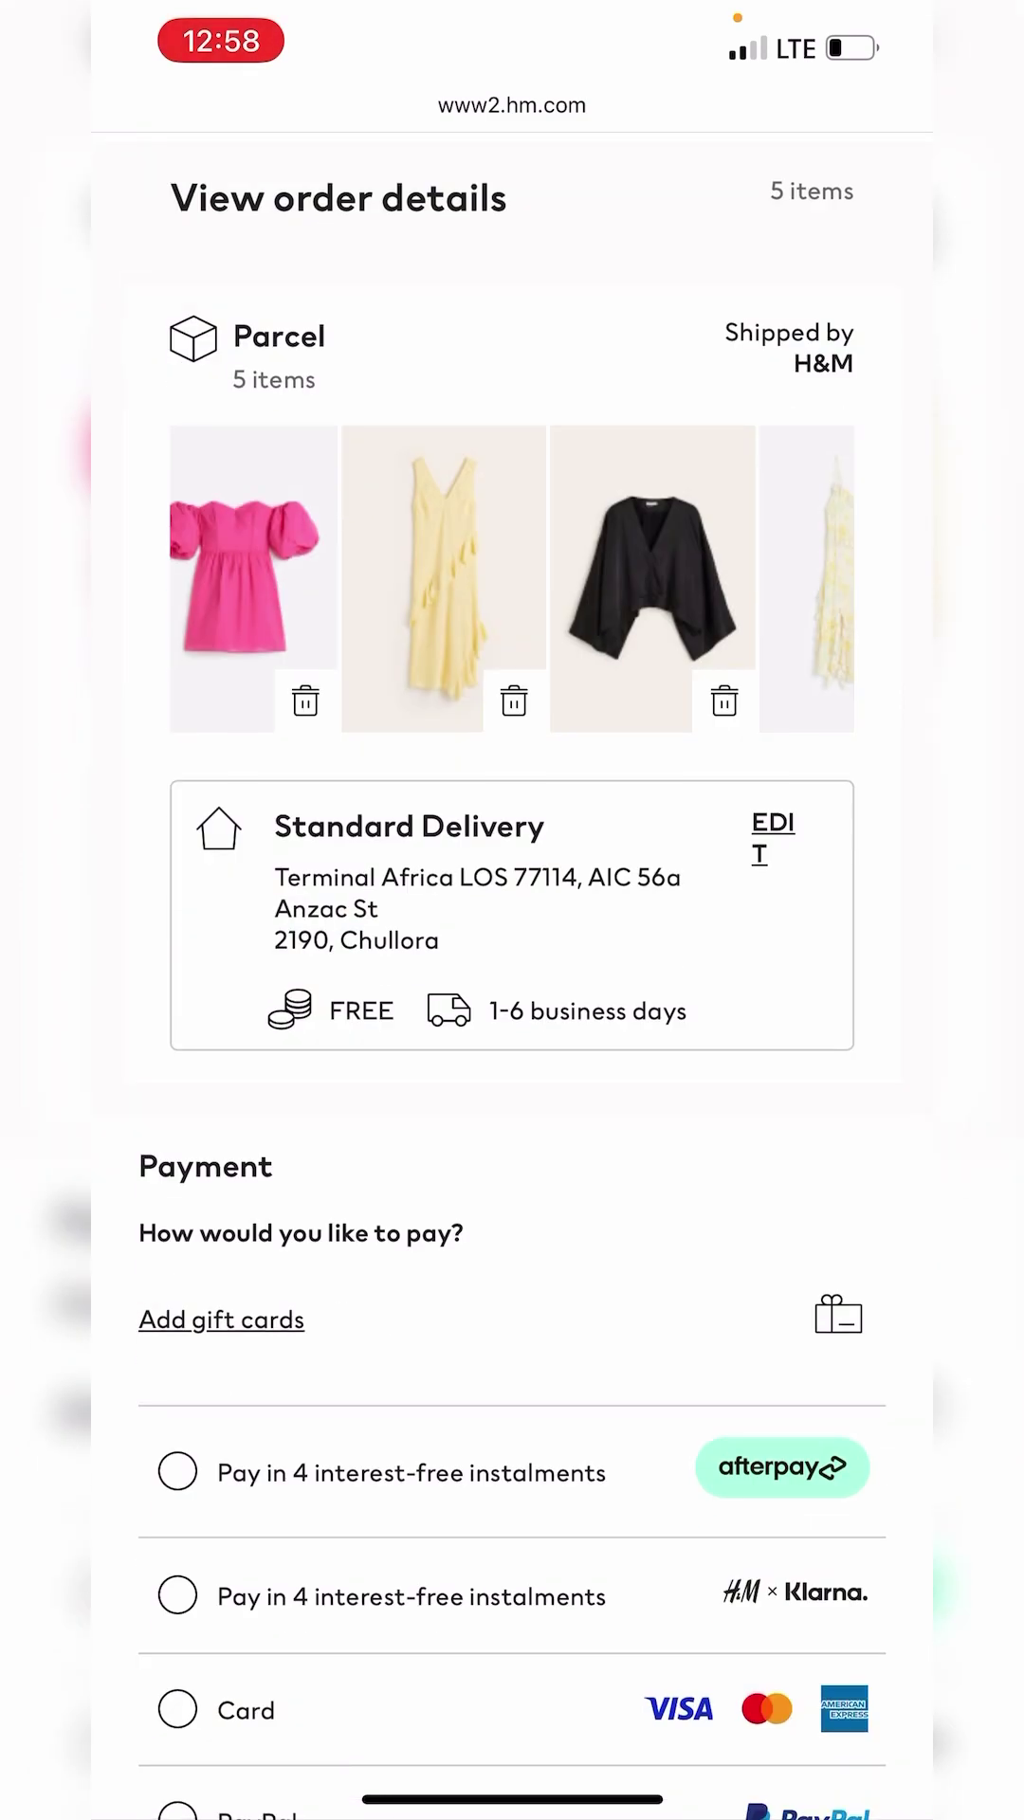
# Step: Switch from the H&M checkout back to the T-Shop address page in Terminal Africa
pyautogui.moveTo(512, 1798); pyautogui.dragTo(512, 1281)
pyautogui.click(853, 1016)
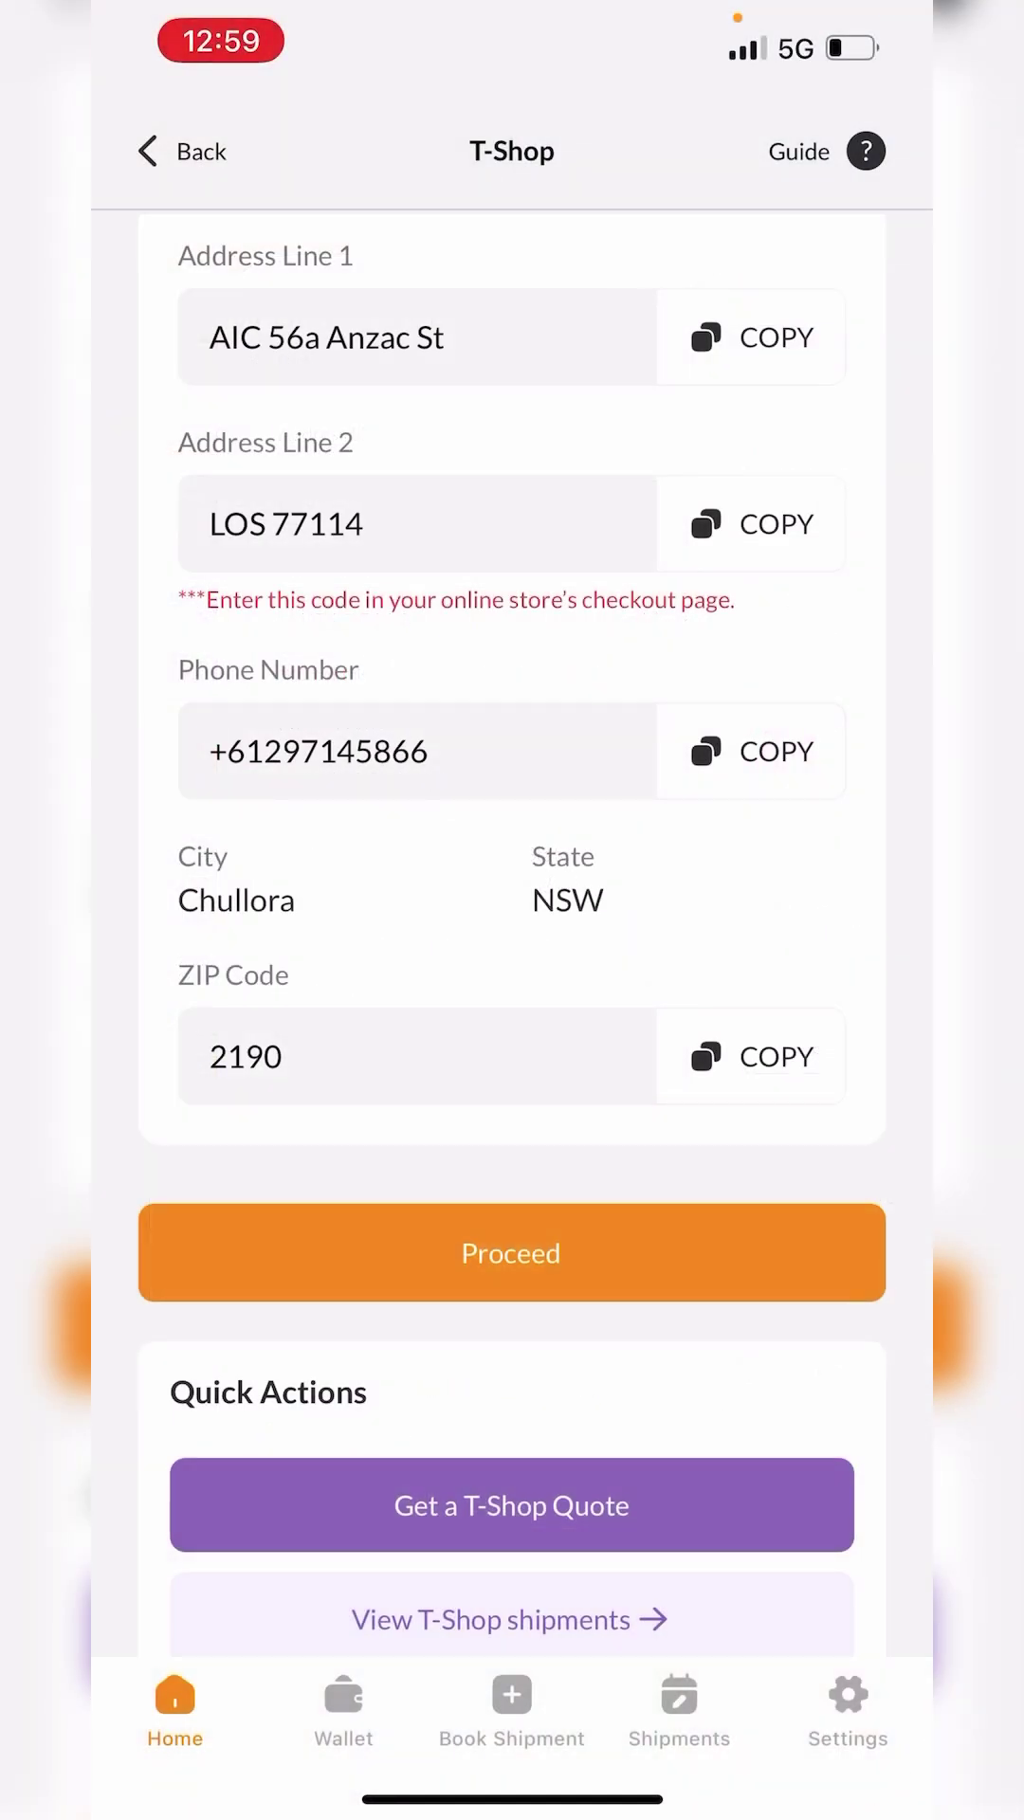
# Step: Start a T-Shop shipment with store H&M and description 'Five dresses for my friends and I'
pyautogui.click(511, 1254)
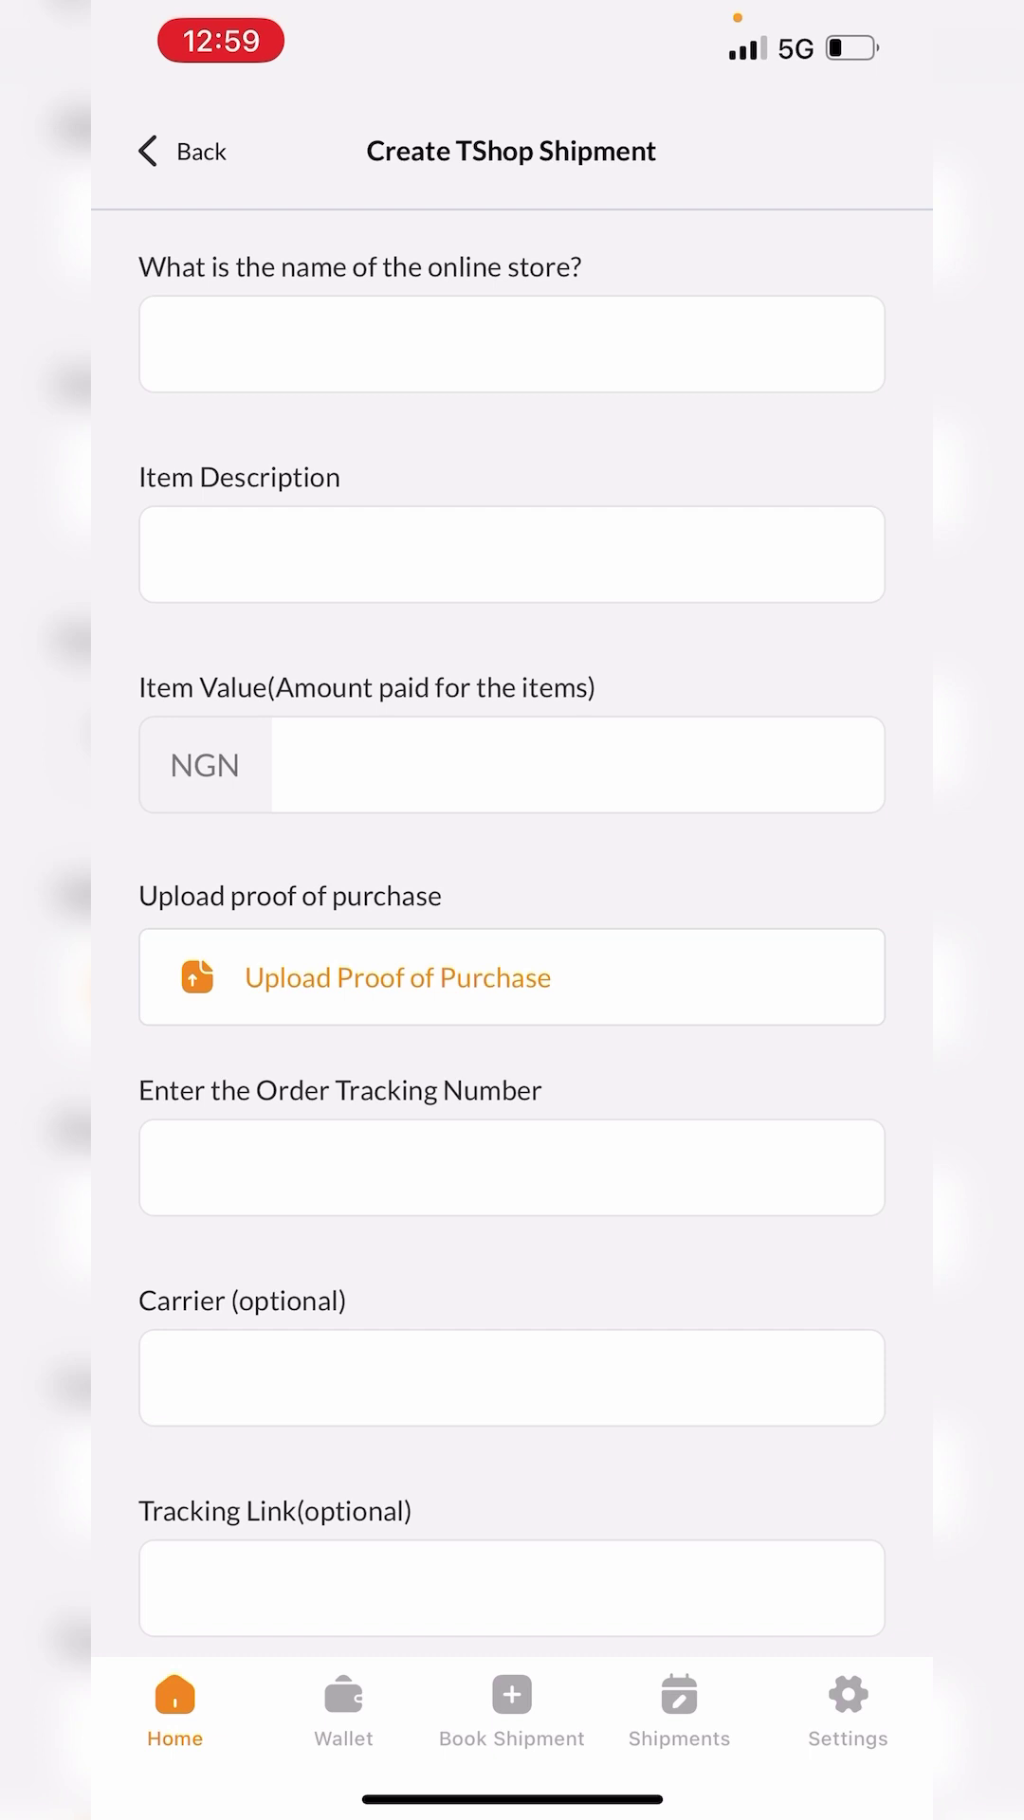
pyautogui.click(512, 344)
pyautogui.write('H')
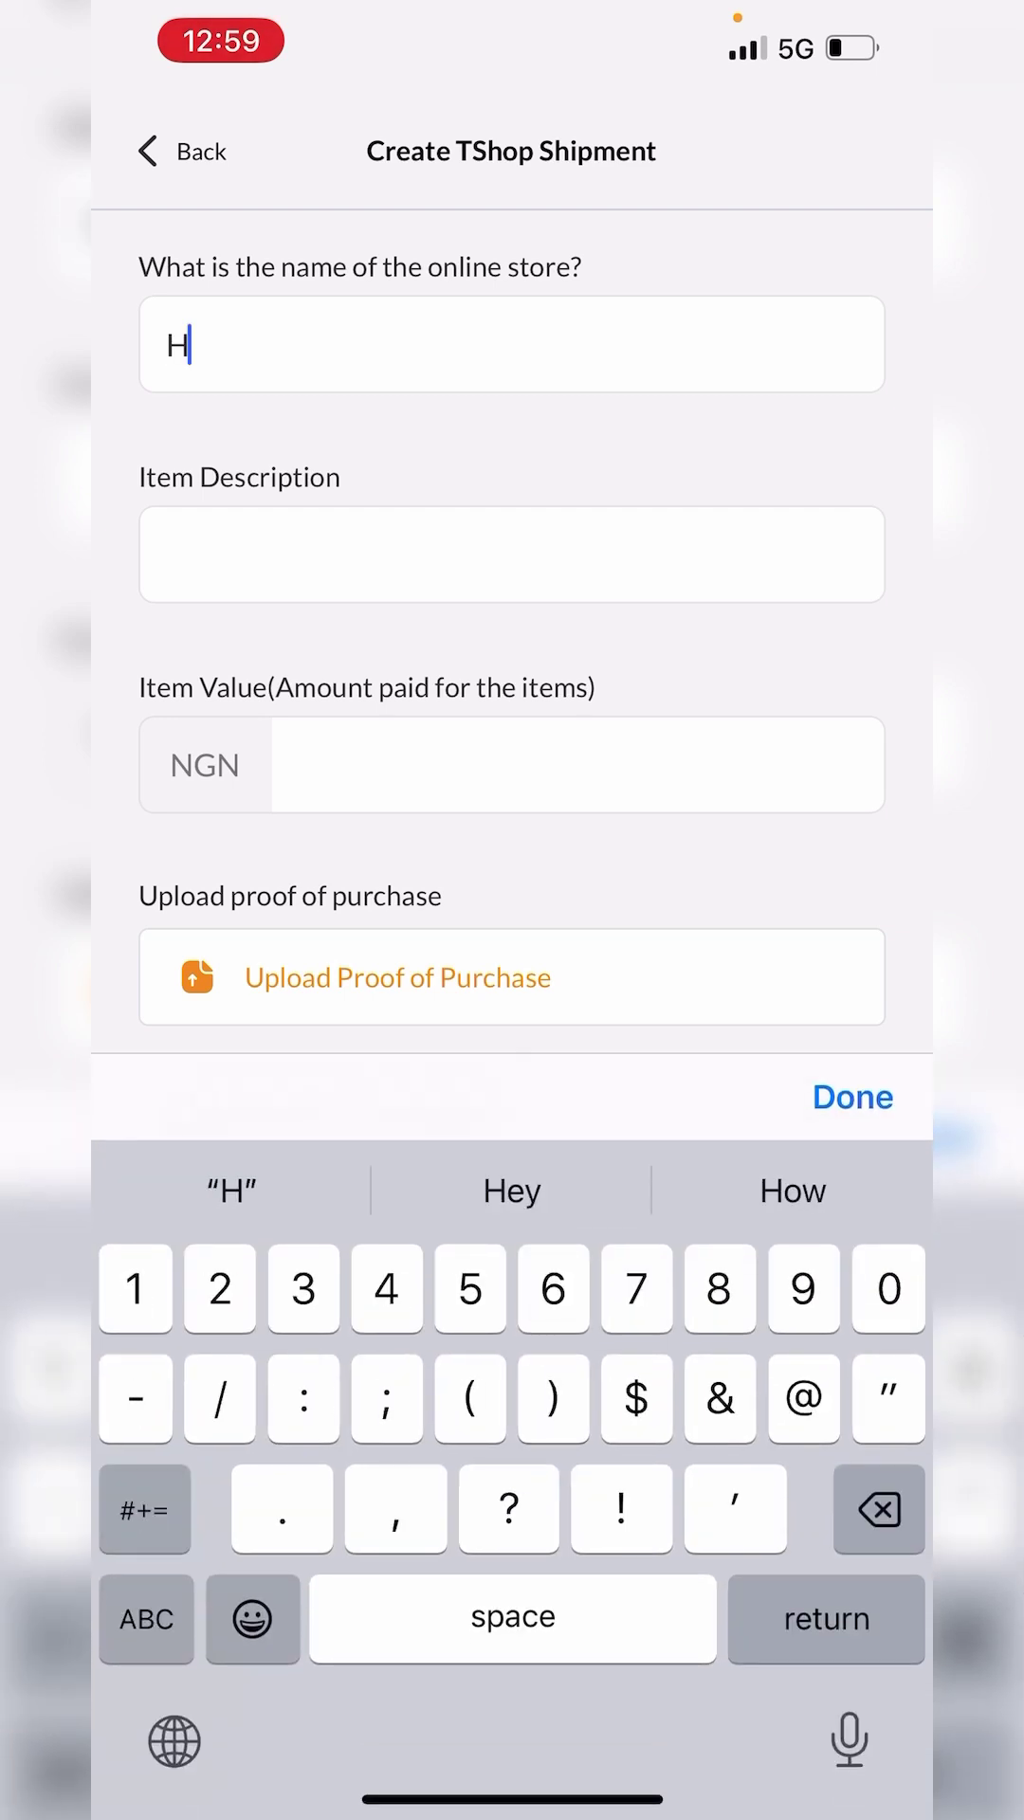
pyautogui.write('&M')
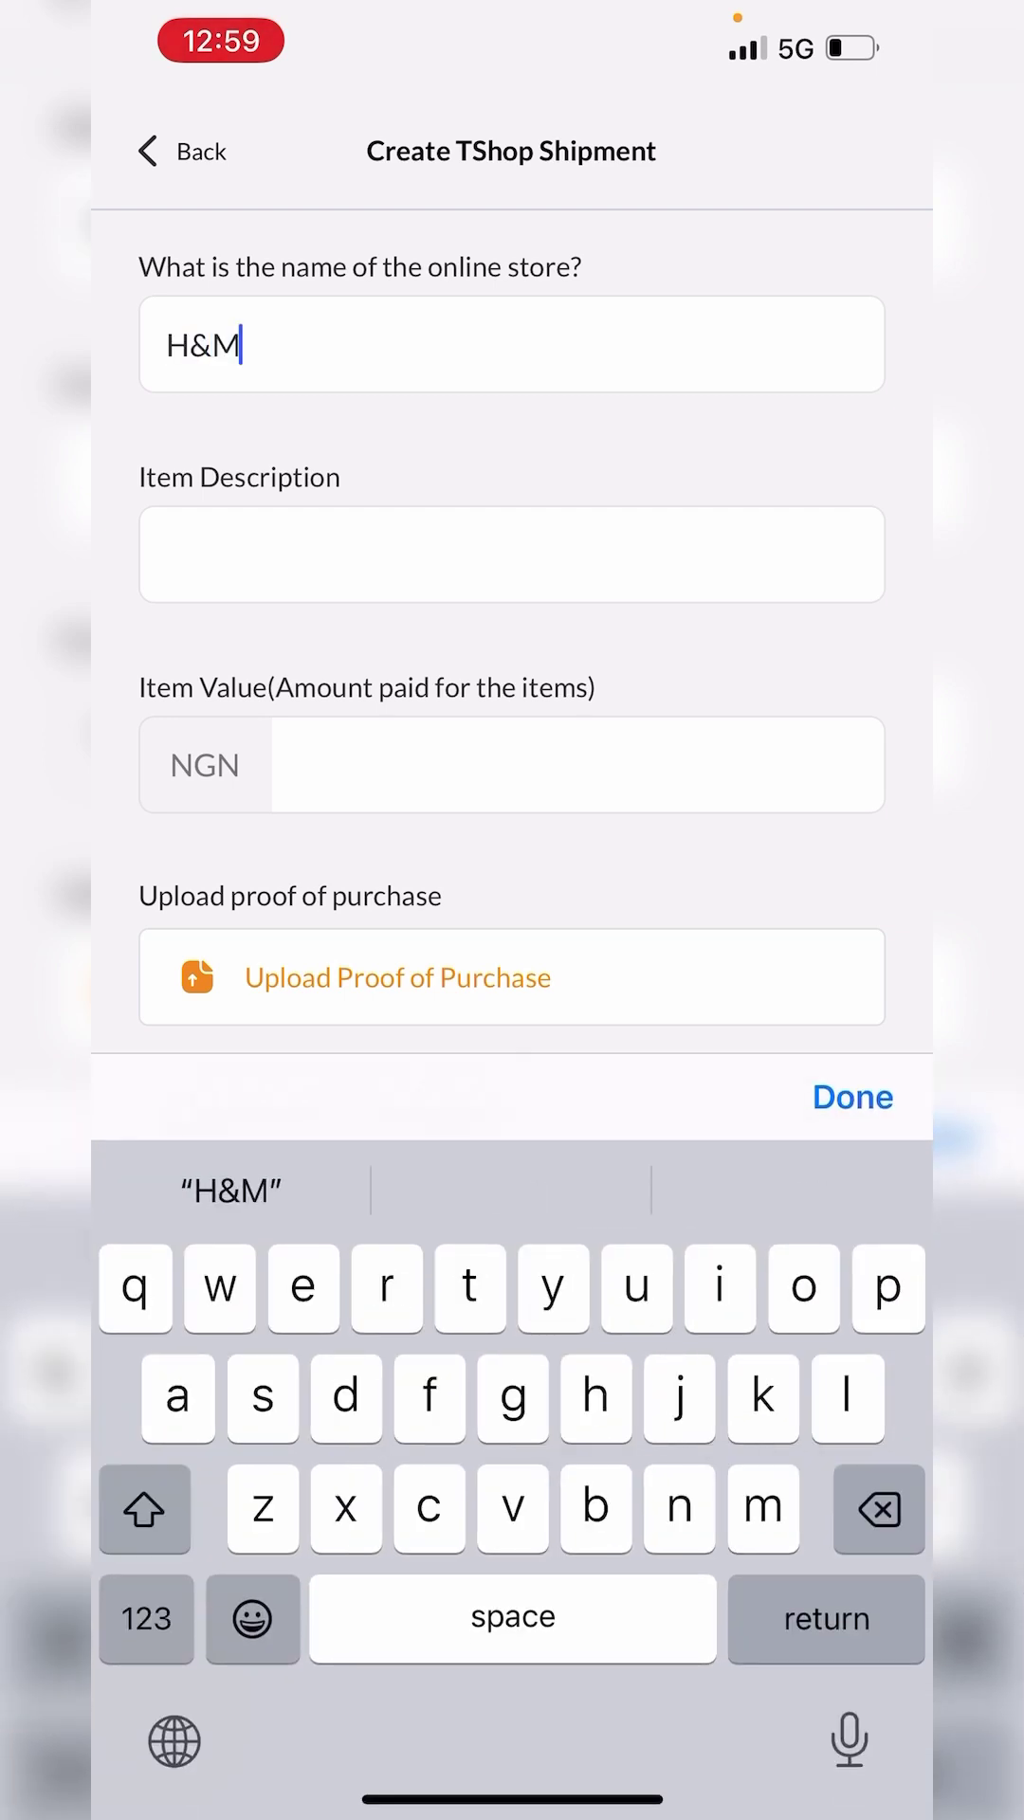
pyautogui.click(512, 555)
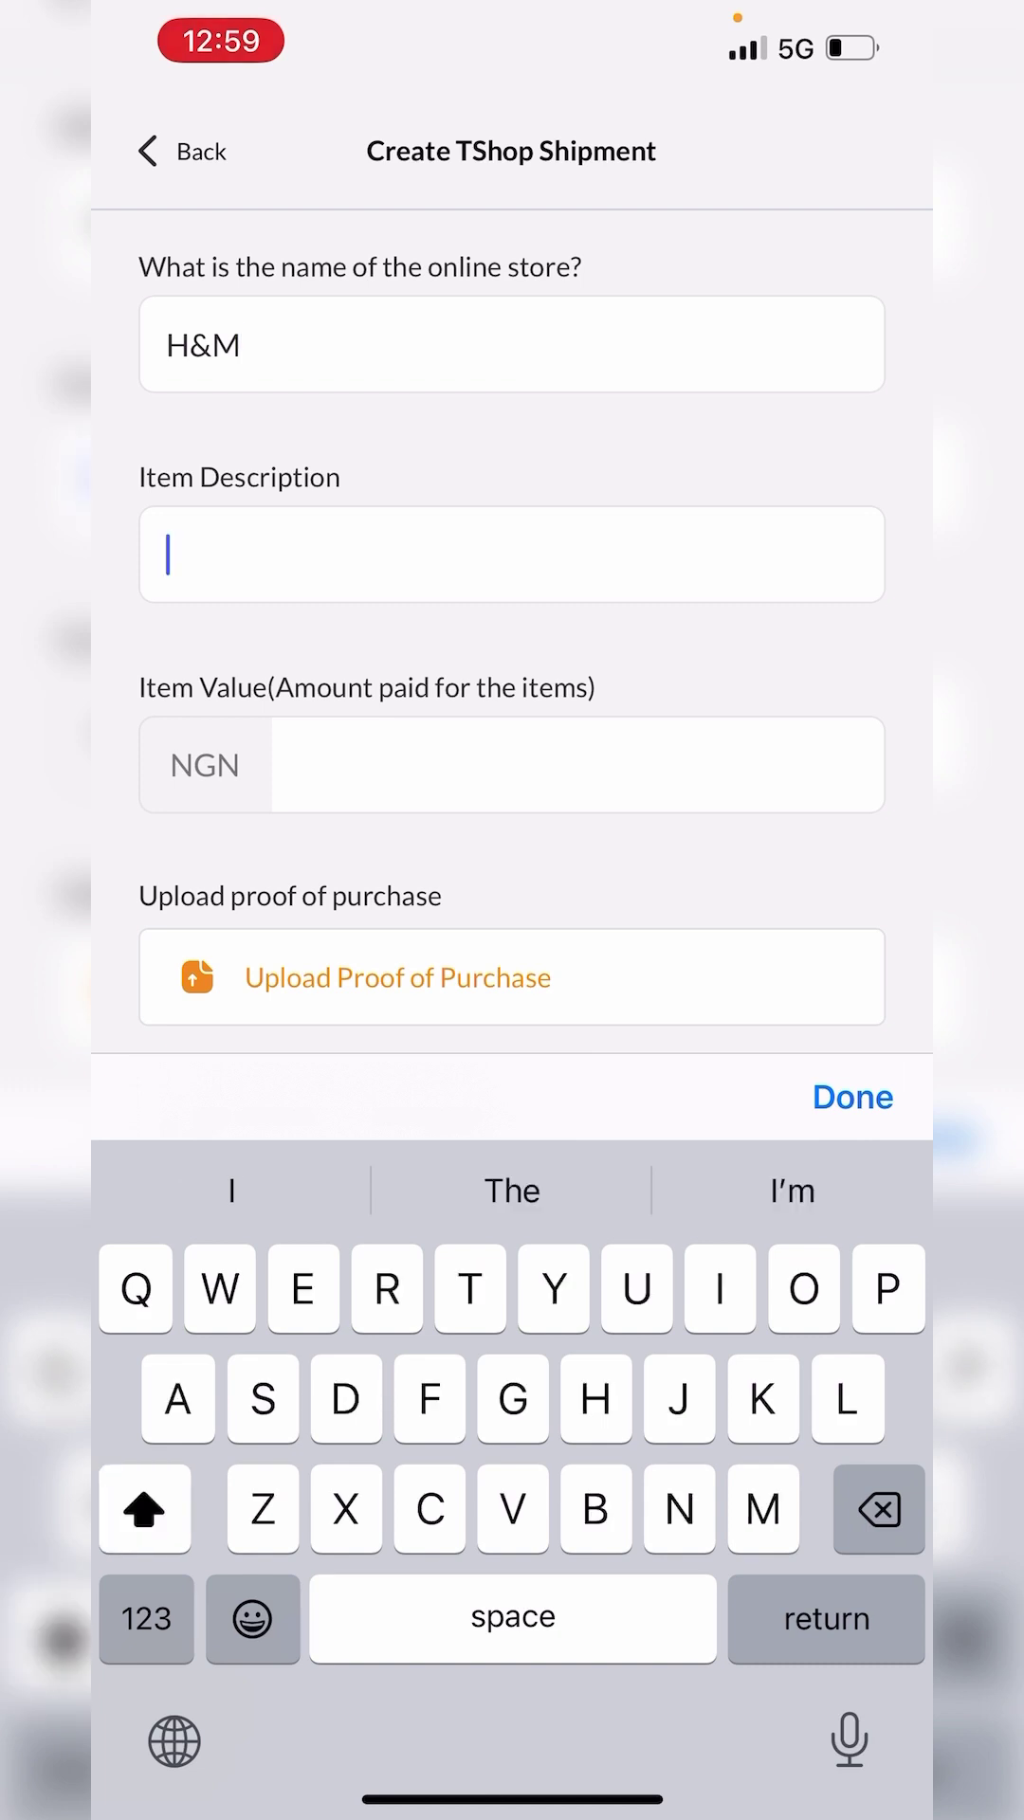
pyautogui.write('Five dres')
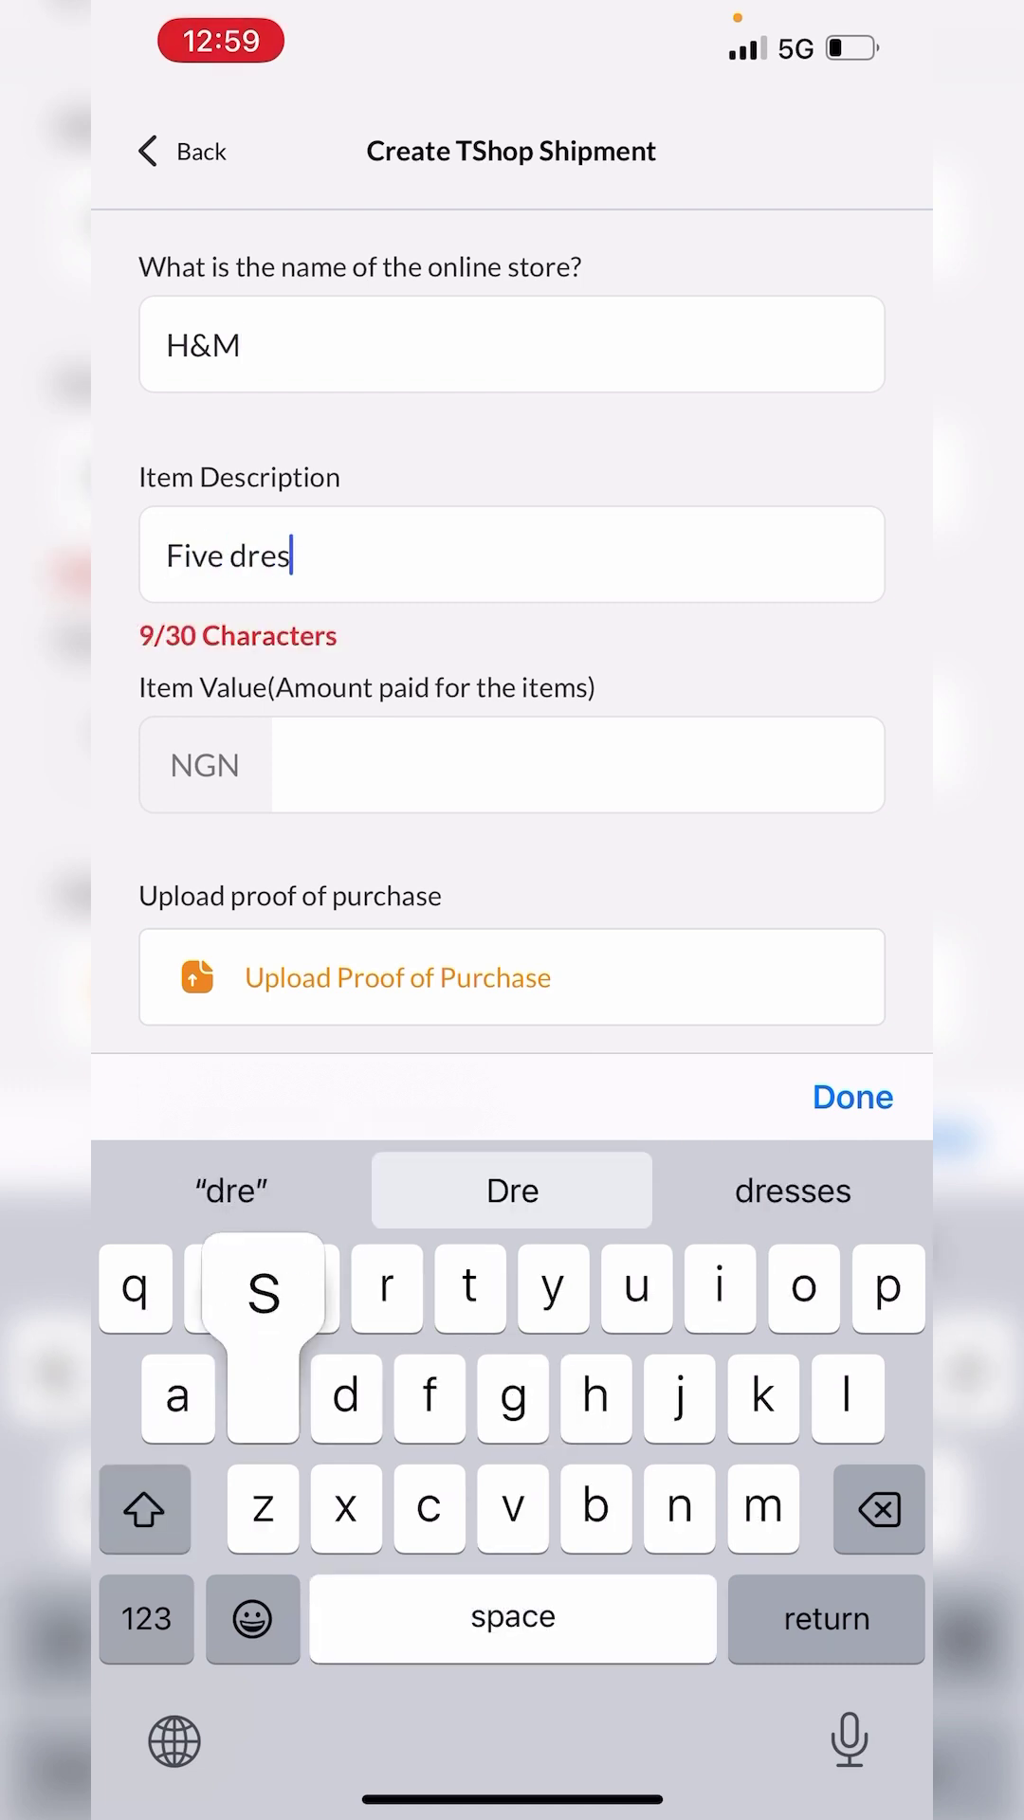
pyautogui.write('ses for my fri')
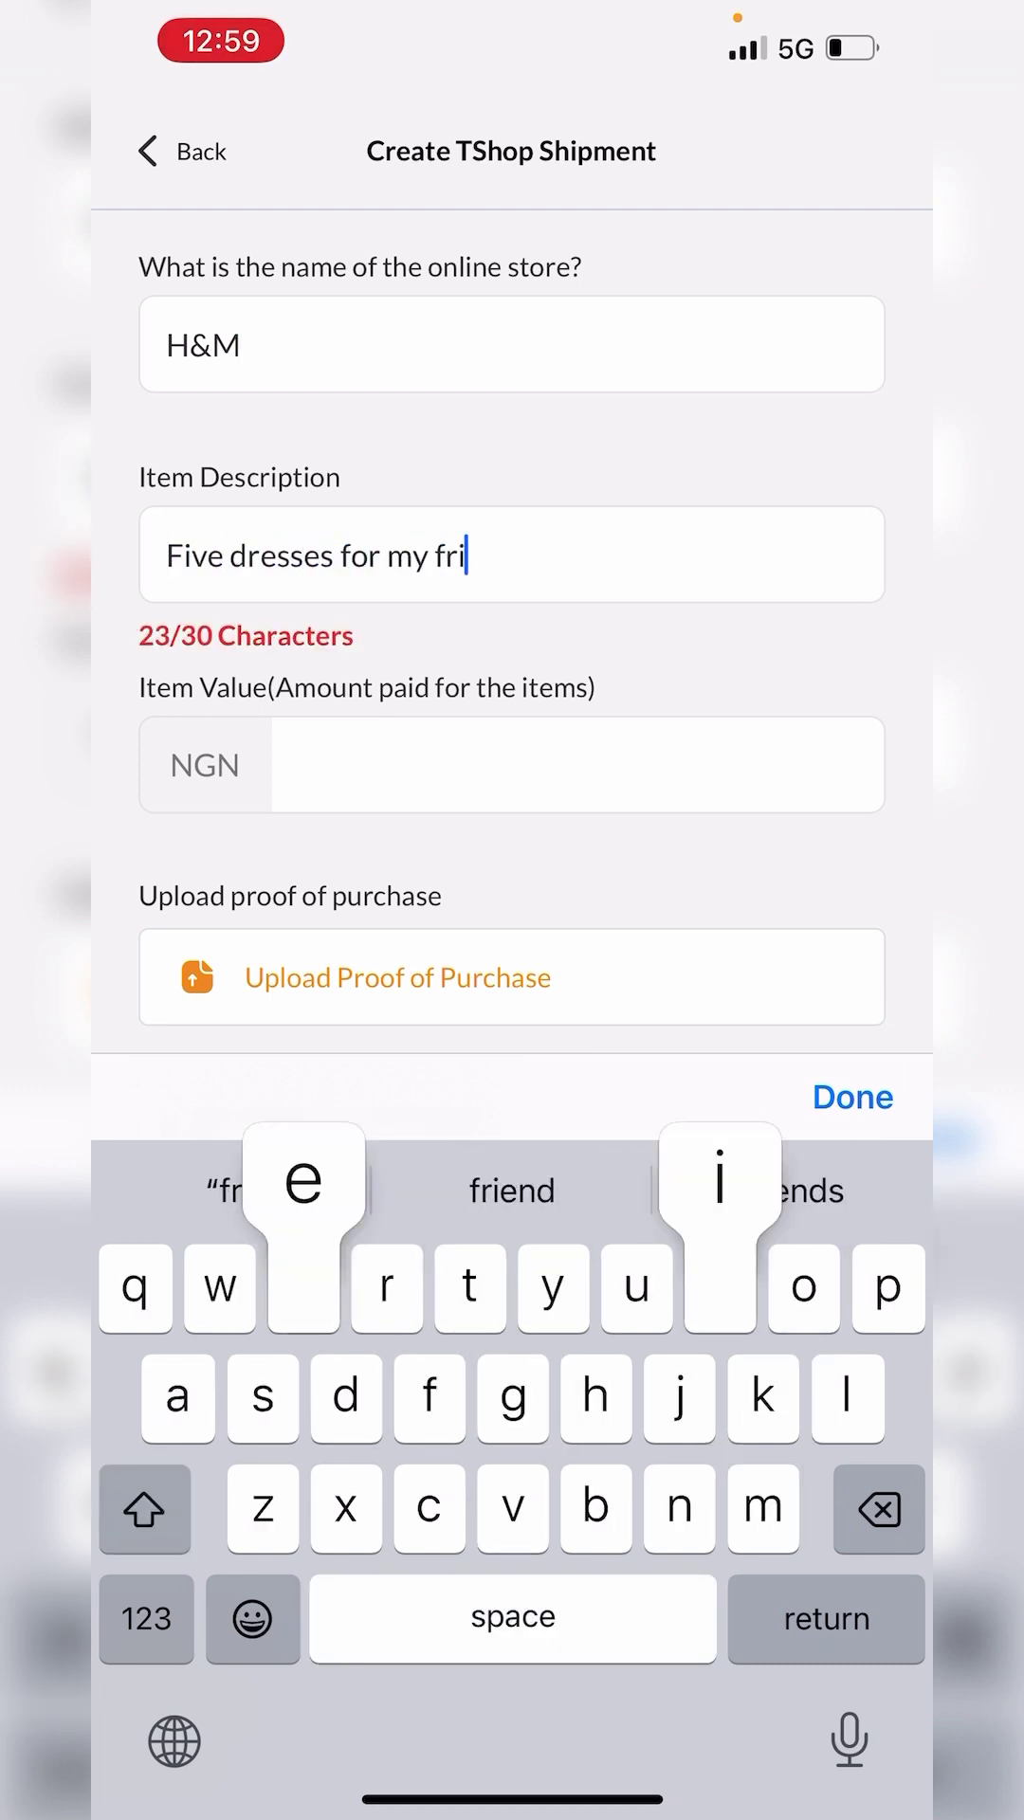
pyautogui.write('ends and I')
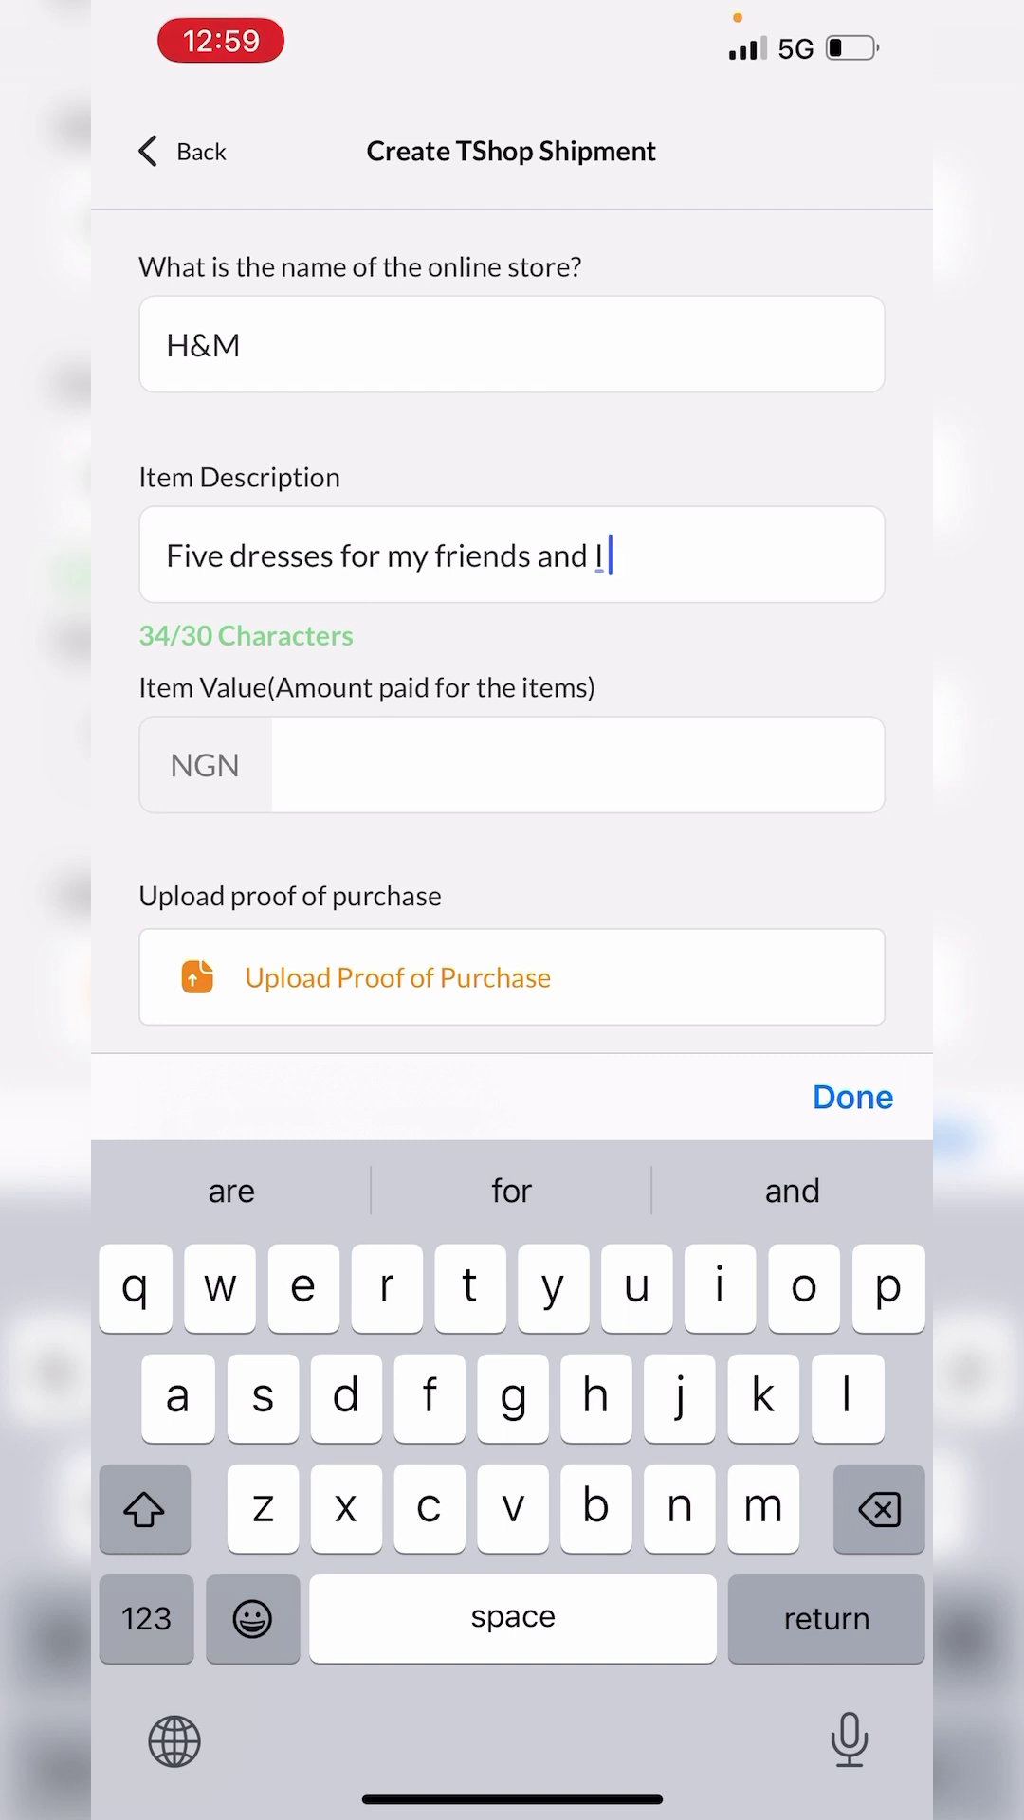
pyautogui.click(576, 765)
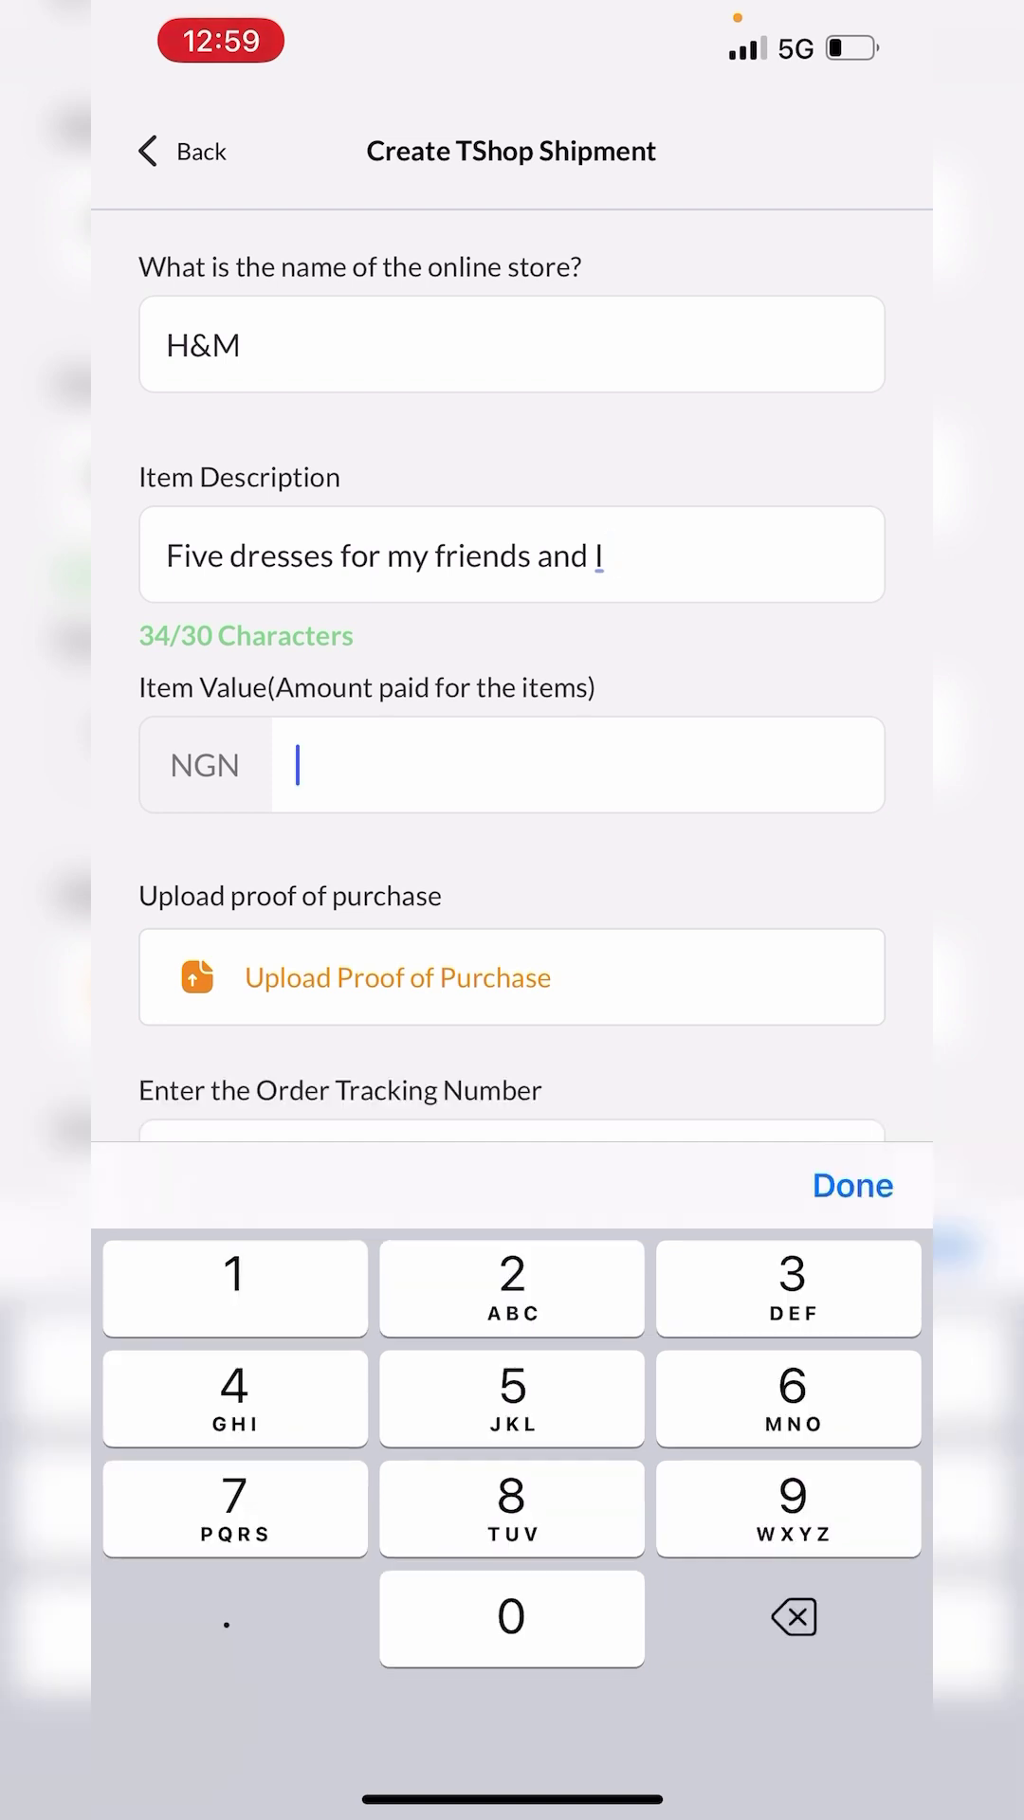
pyautogui.write('1')
pyautogui.press('BackSpace')
pyautogui.write('2')
pyautogui.write('0000')
pyautogui.write('0')
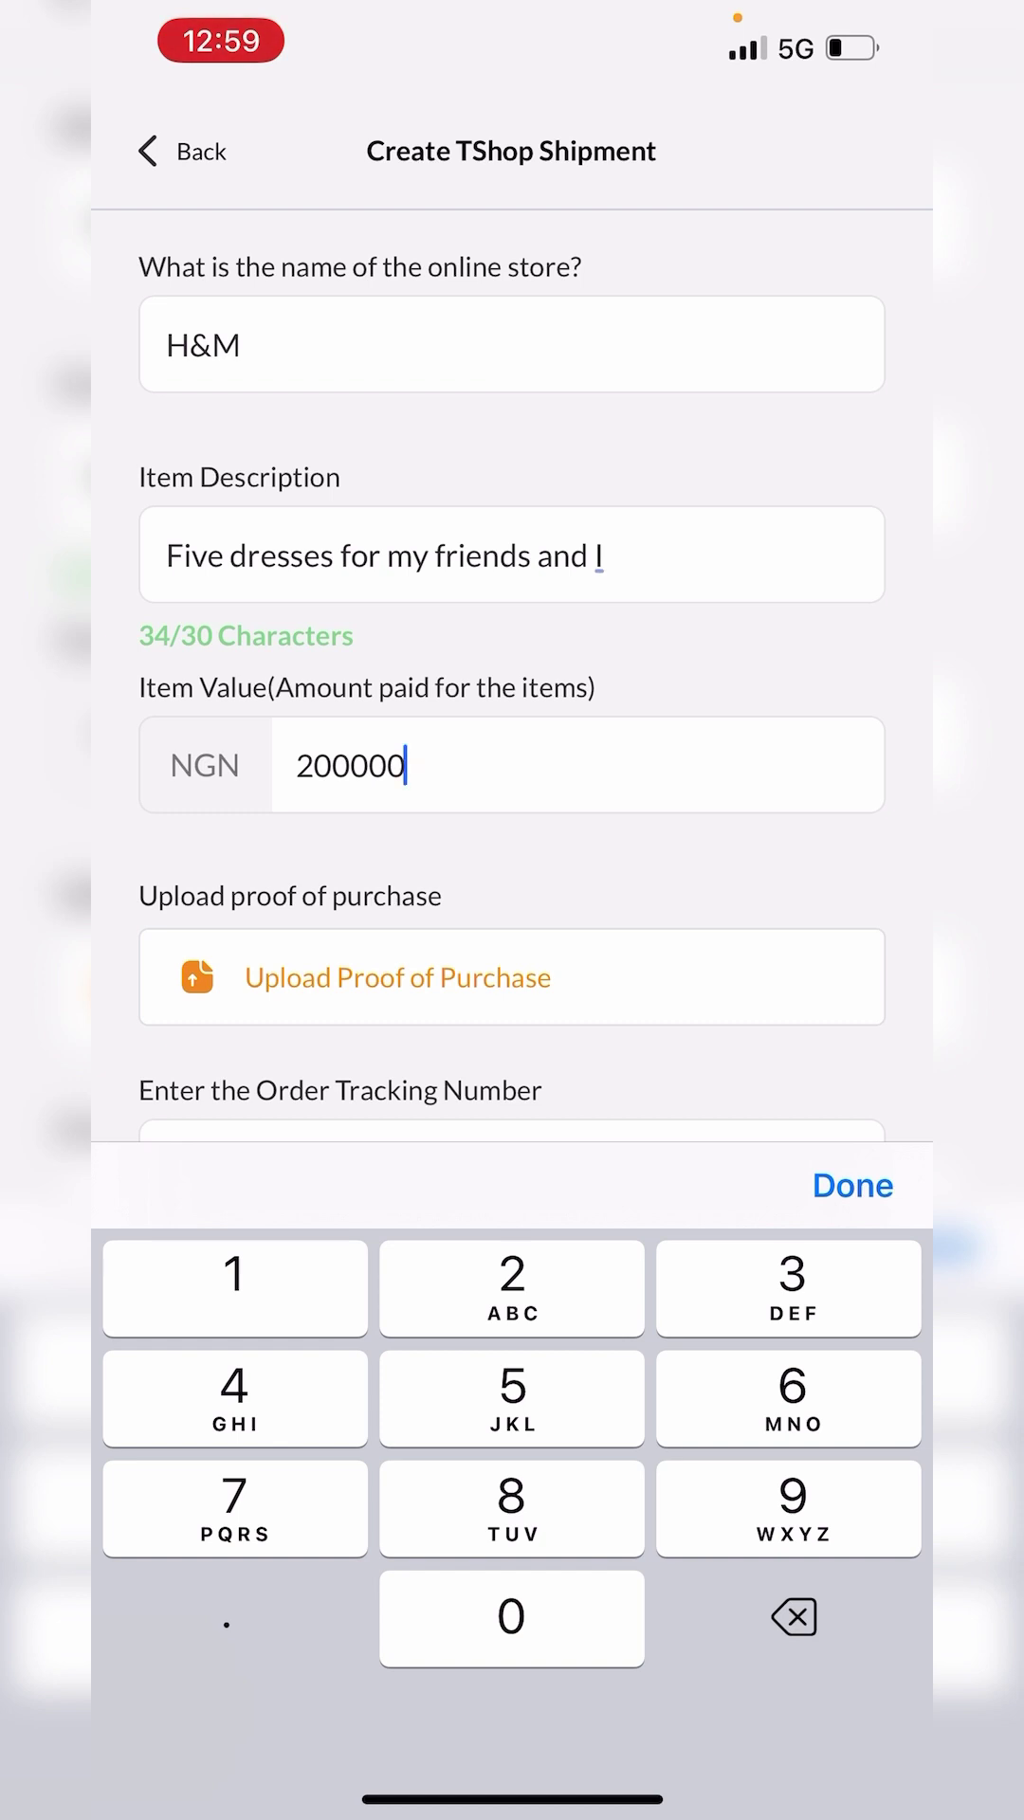
pyautogui.click(397, 977)
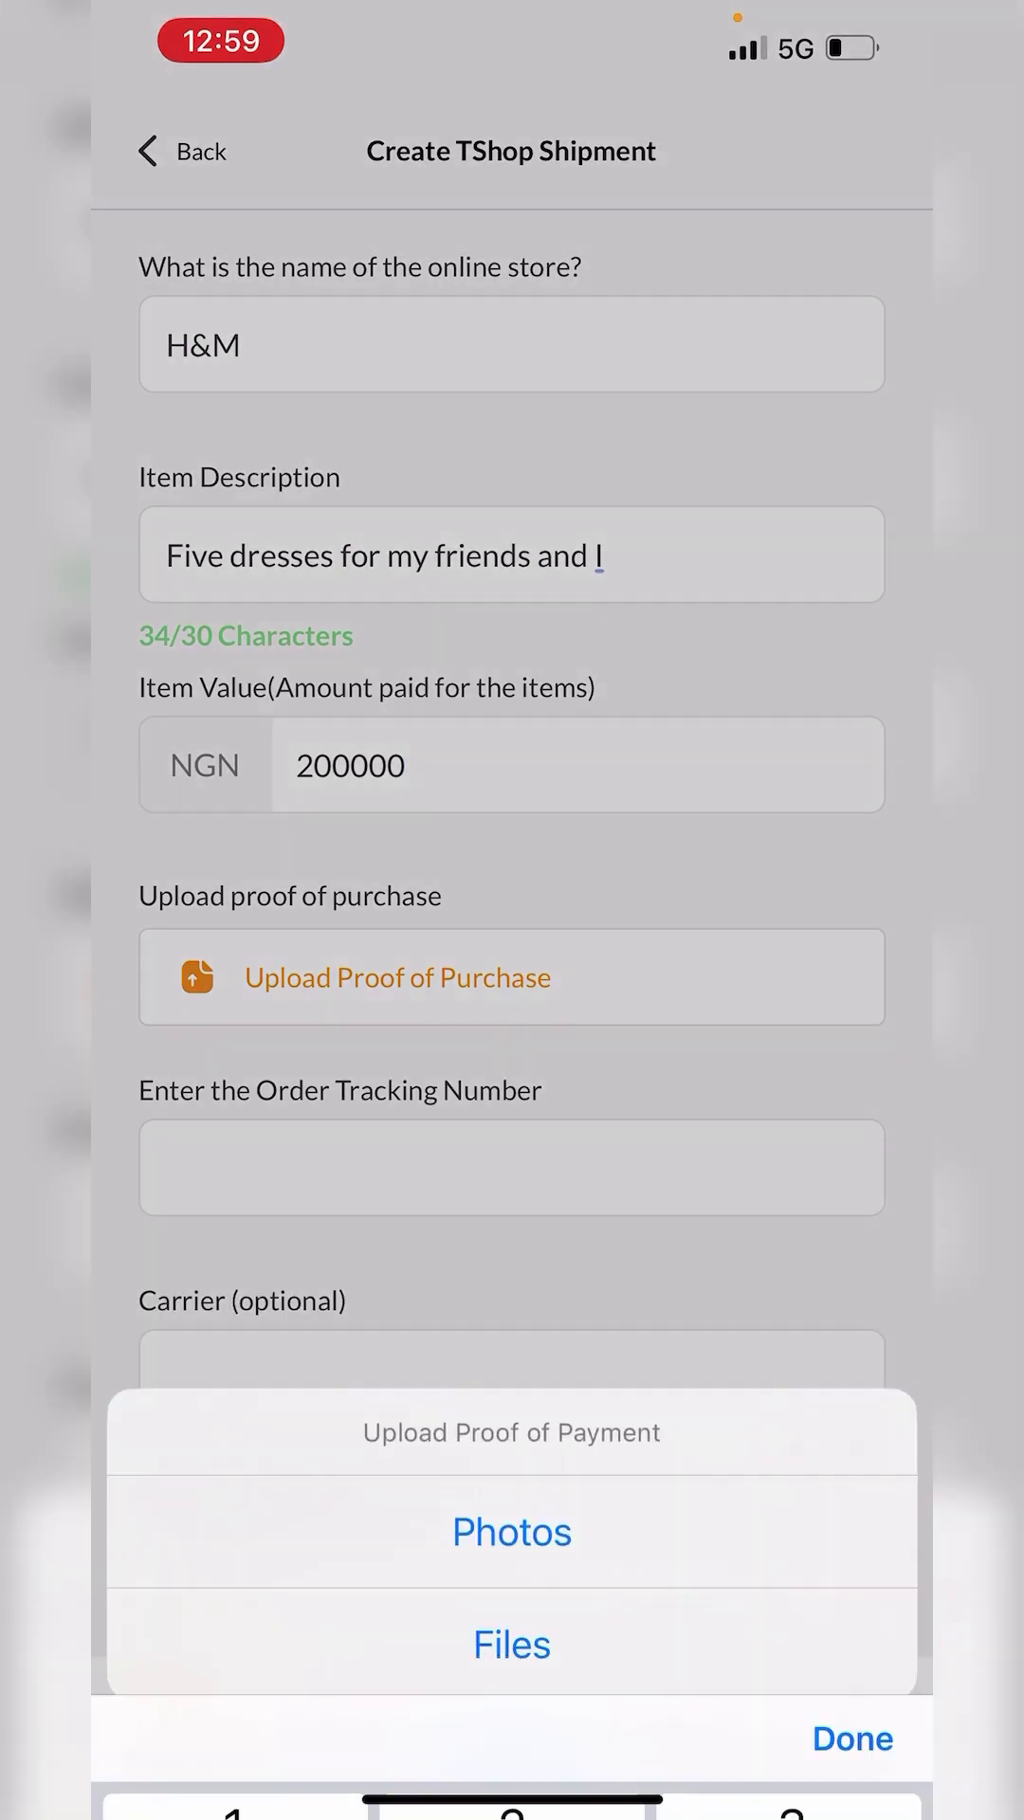
pyautogui.click(512, 1458)
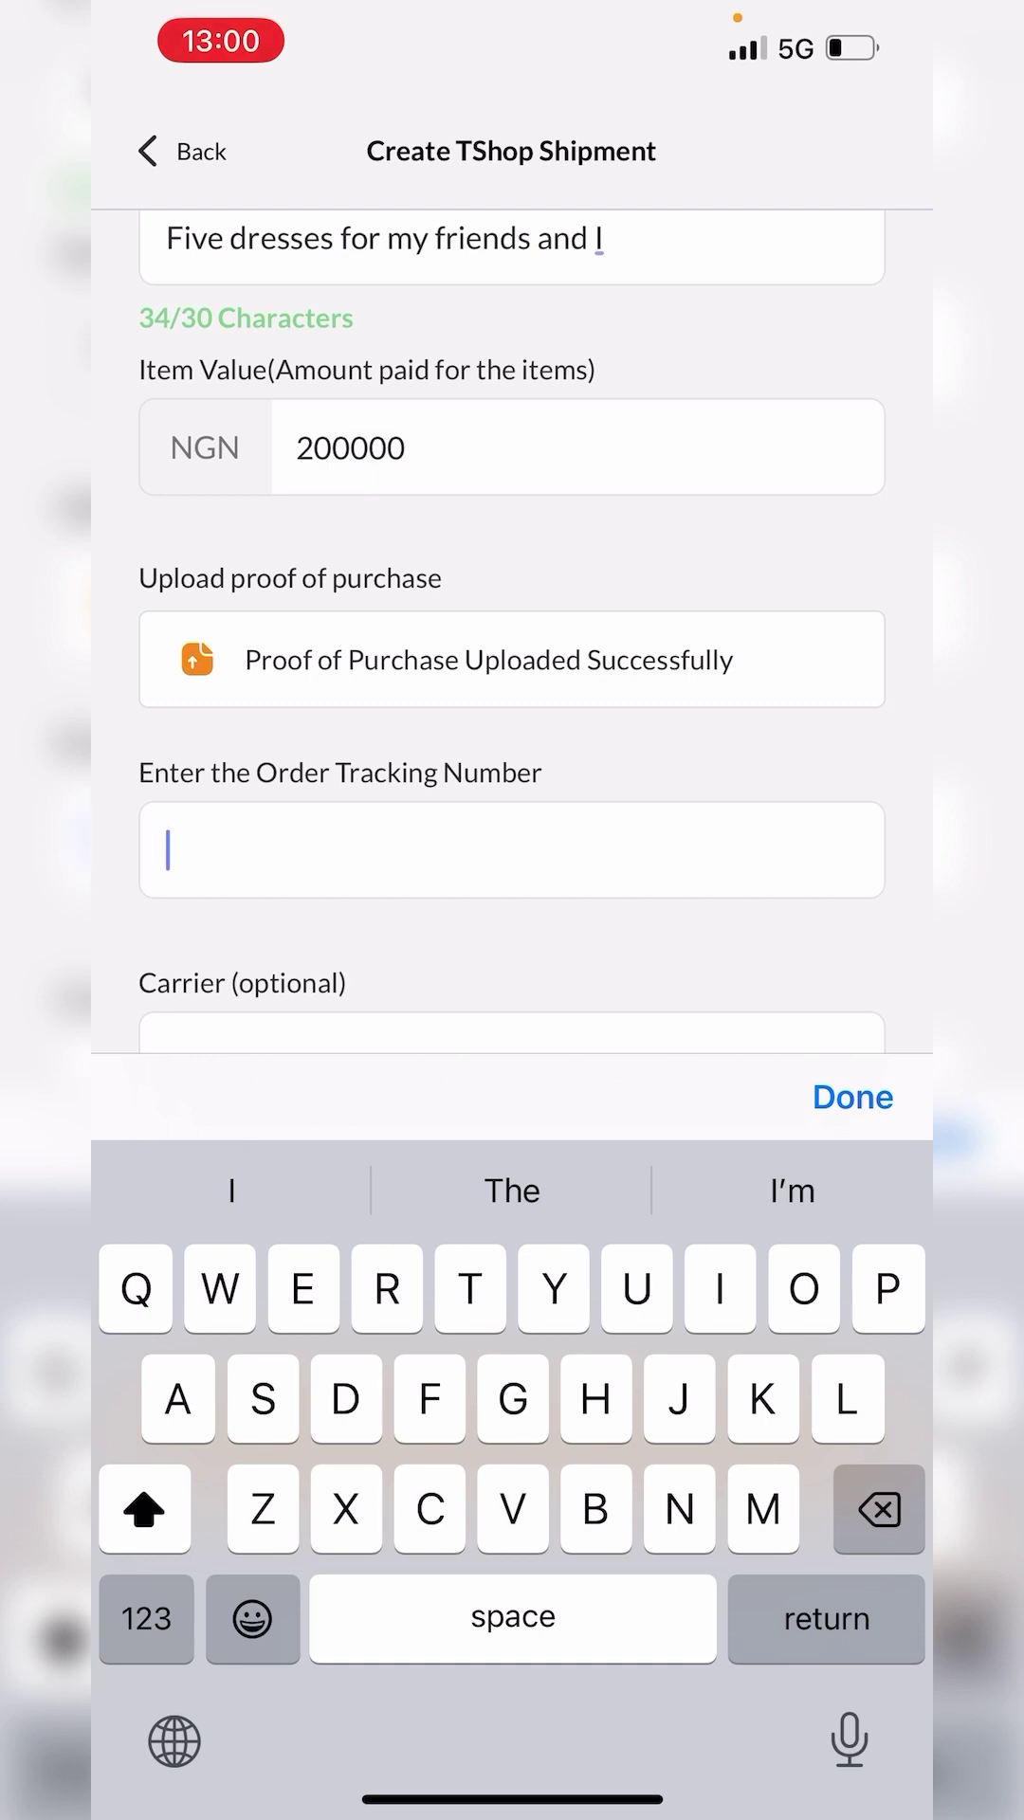
pyautogui.click(145, 1618)
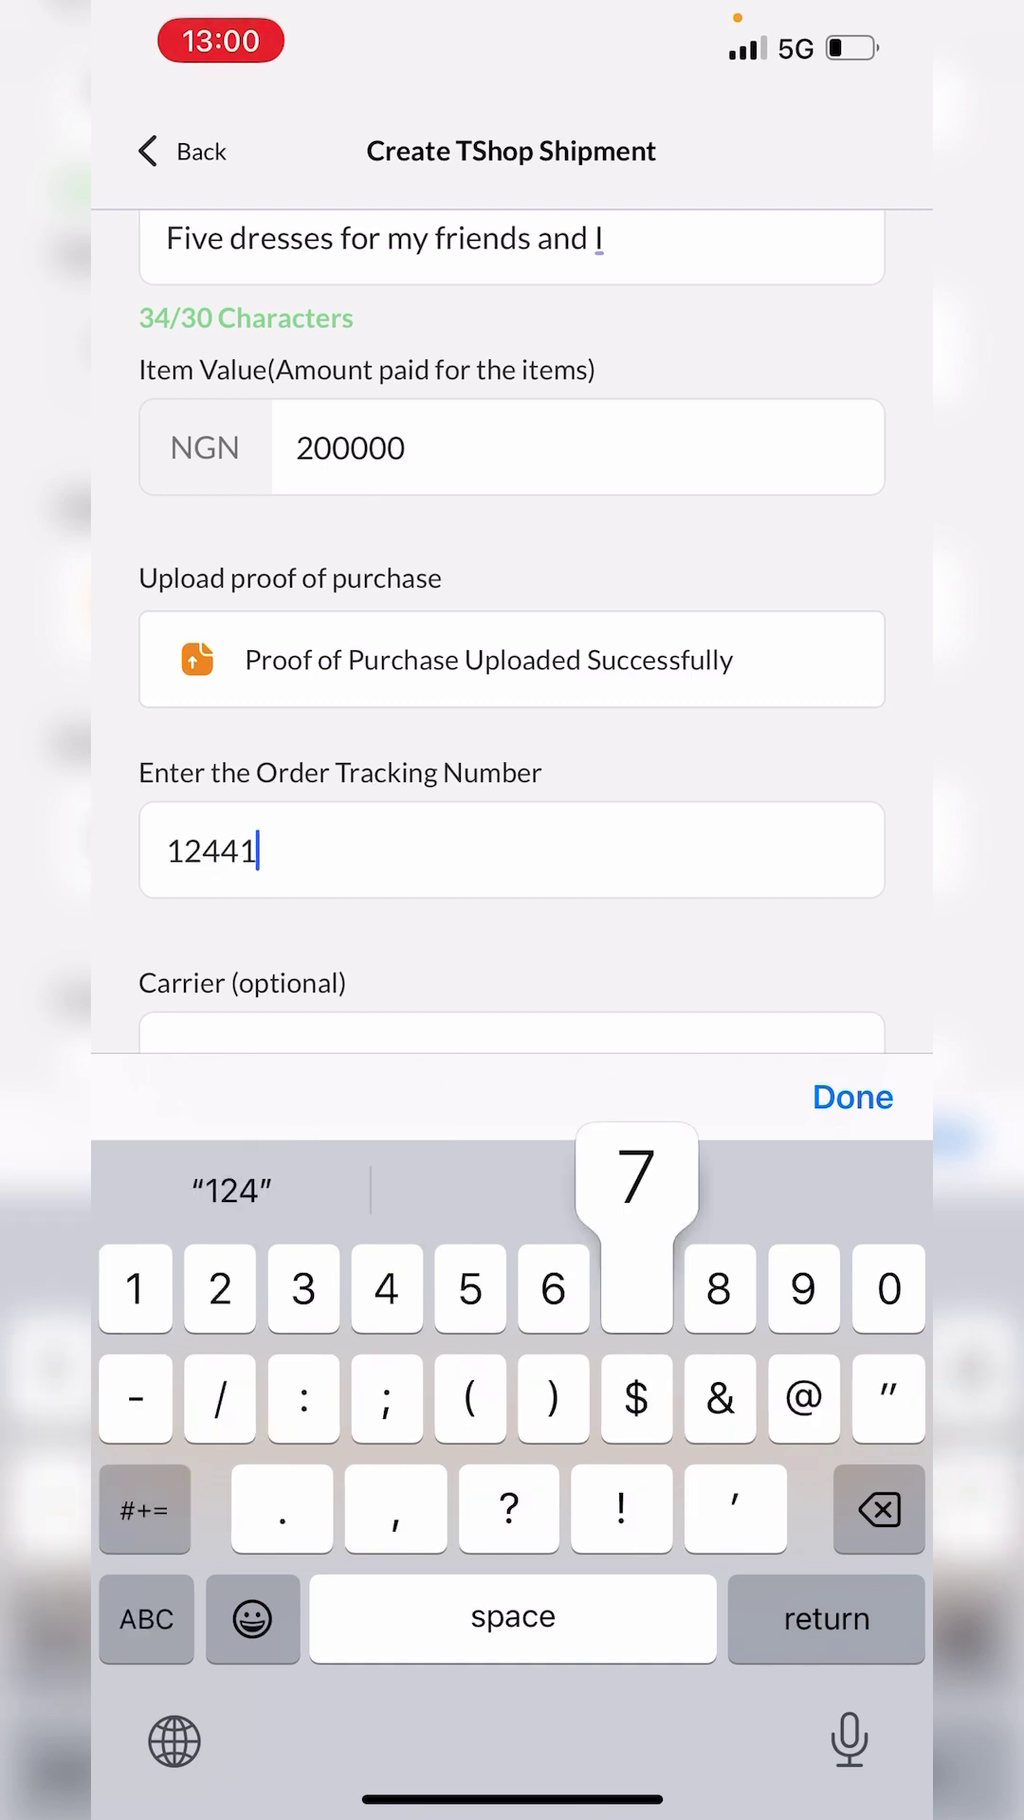
pyautogui.click(852, 1097)
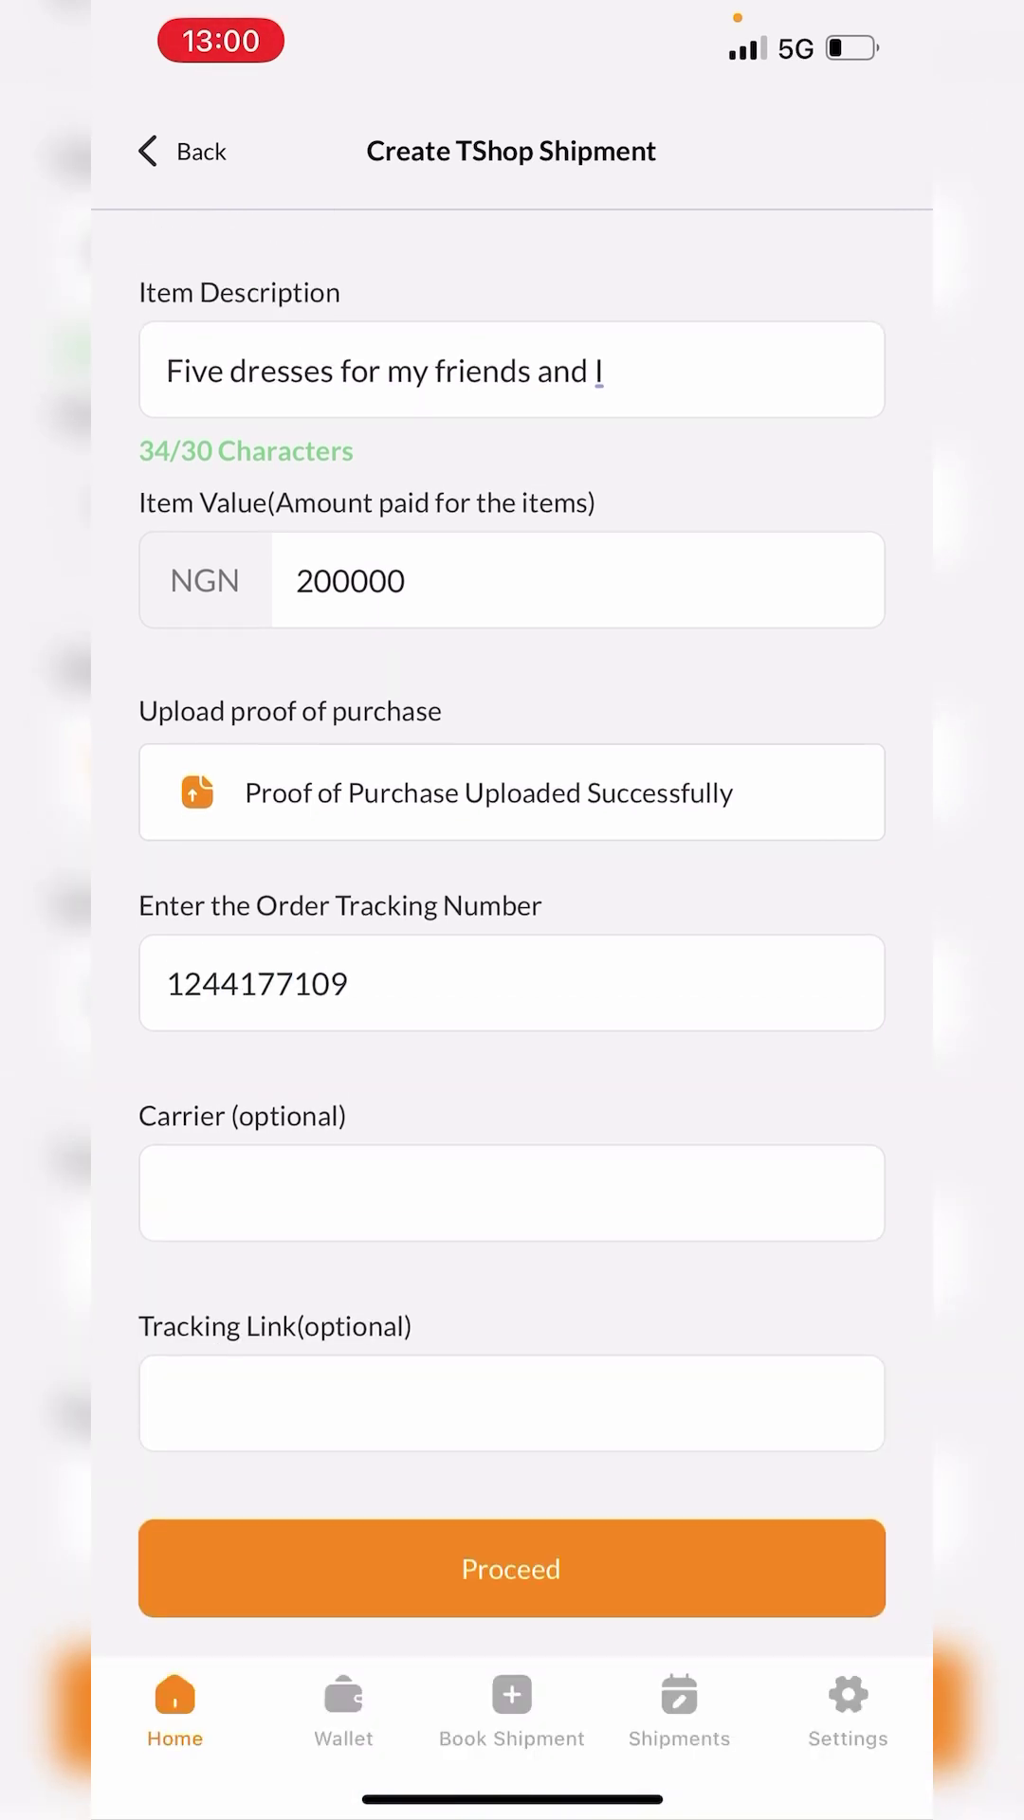
# Step: Proceed to receiver details, use the saved Lagos address, and continue to the shipment review
pyautogui.click(511, 1568)
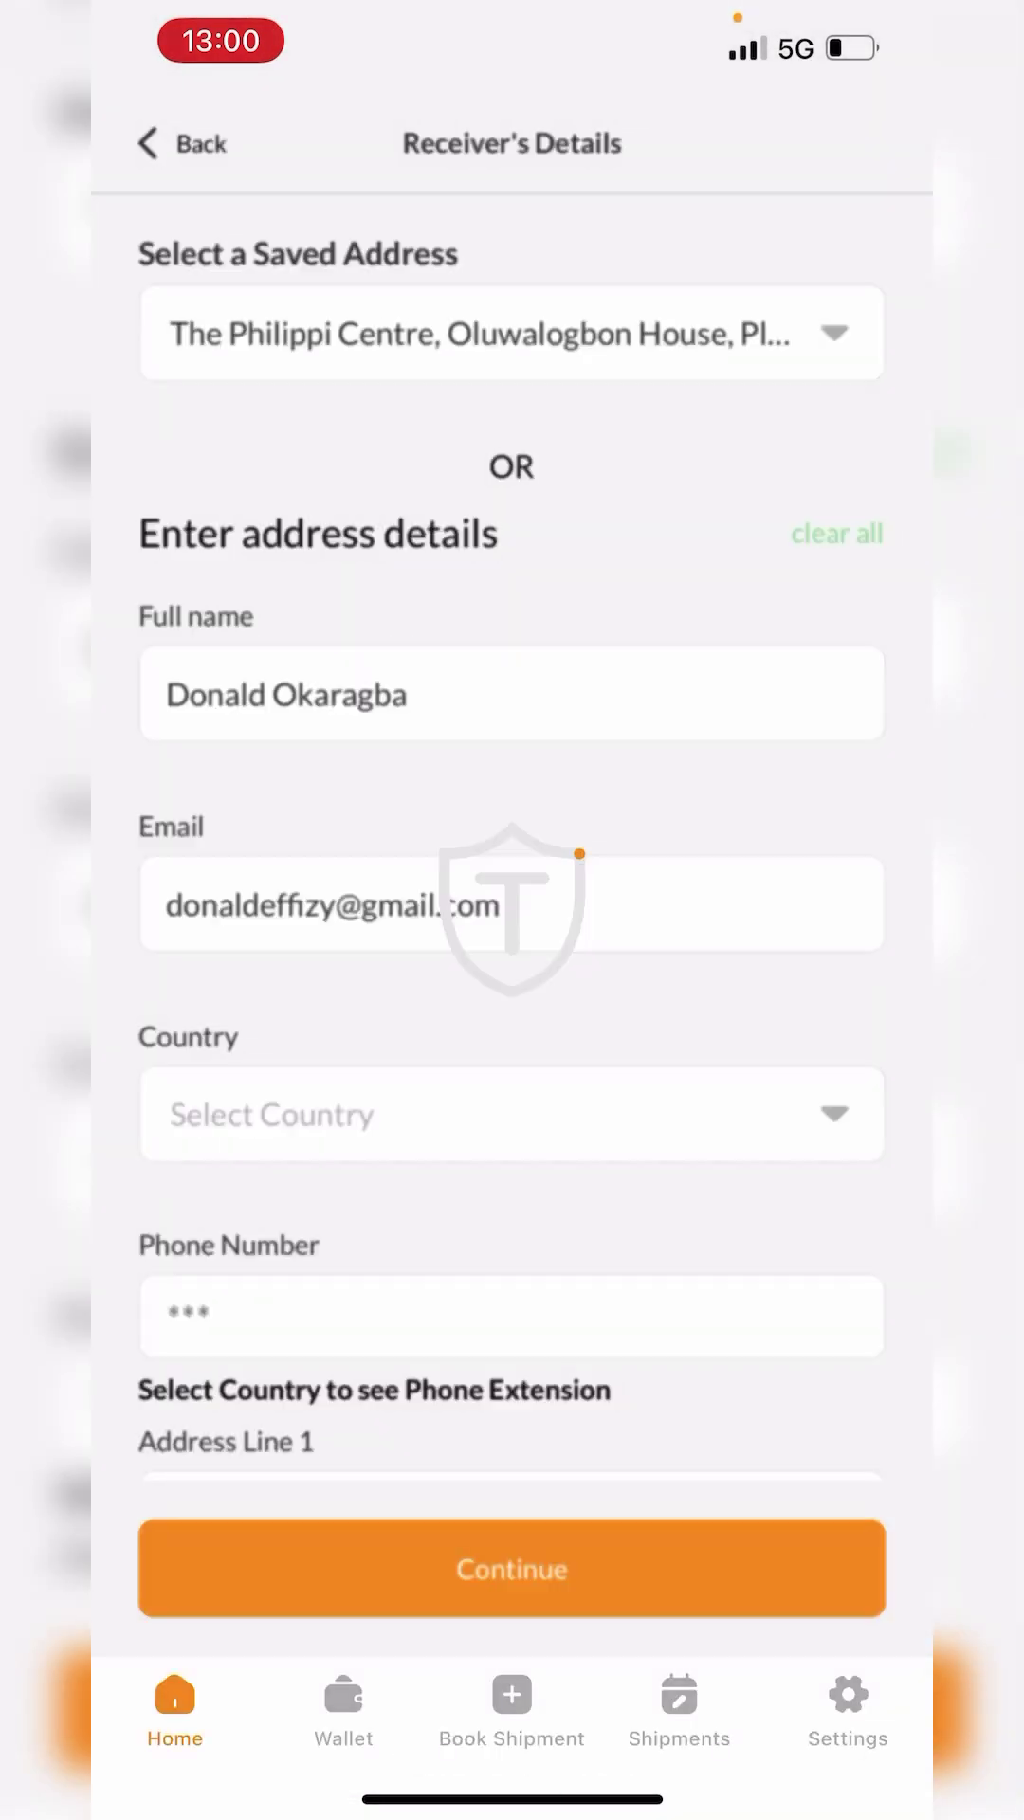
pyautogui.scroll(-8, 512, 853)
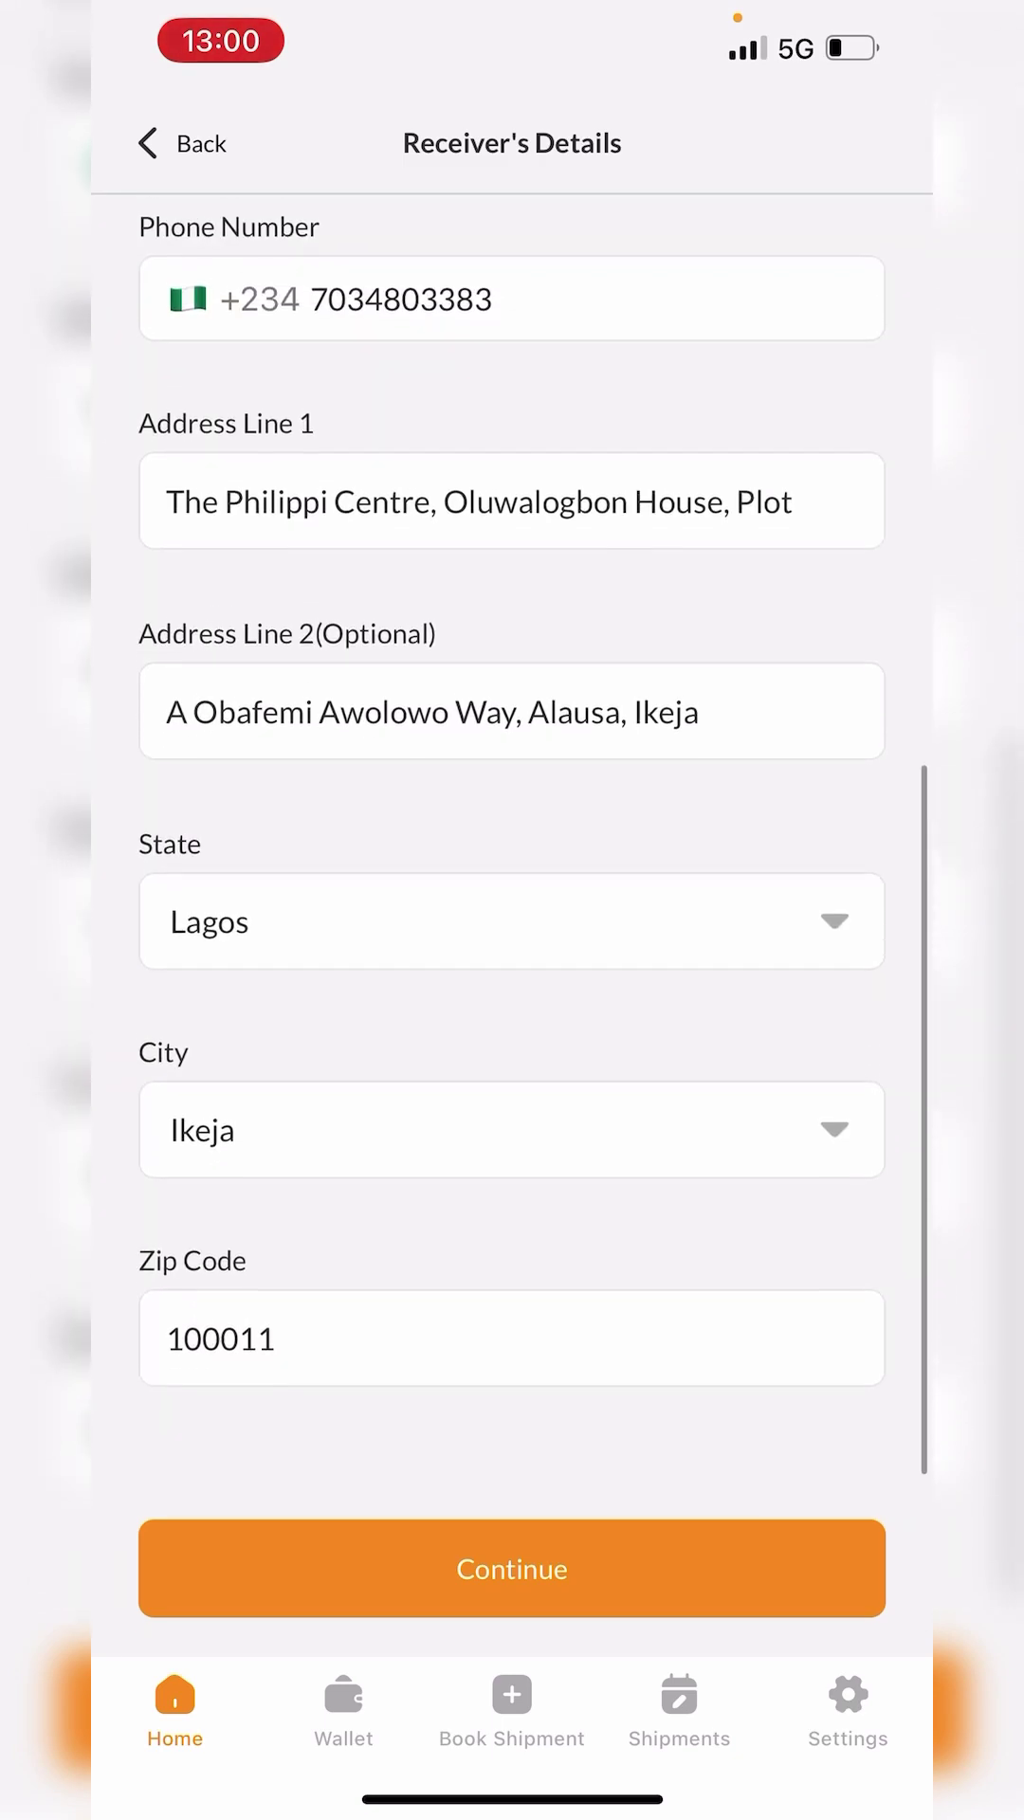
pyautogui.click(512, 1569)
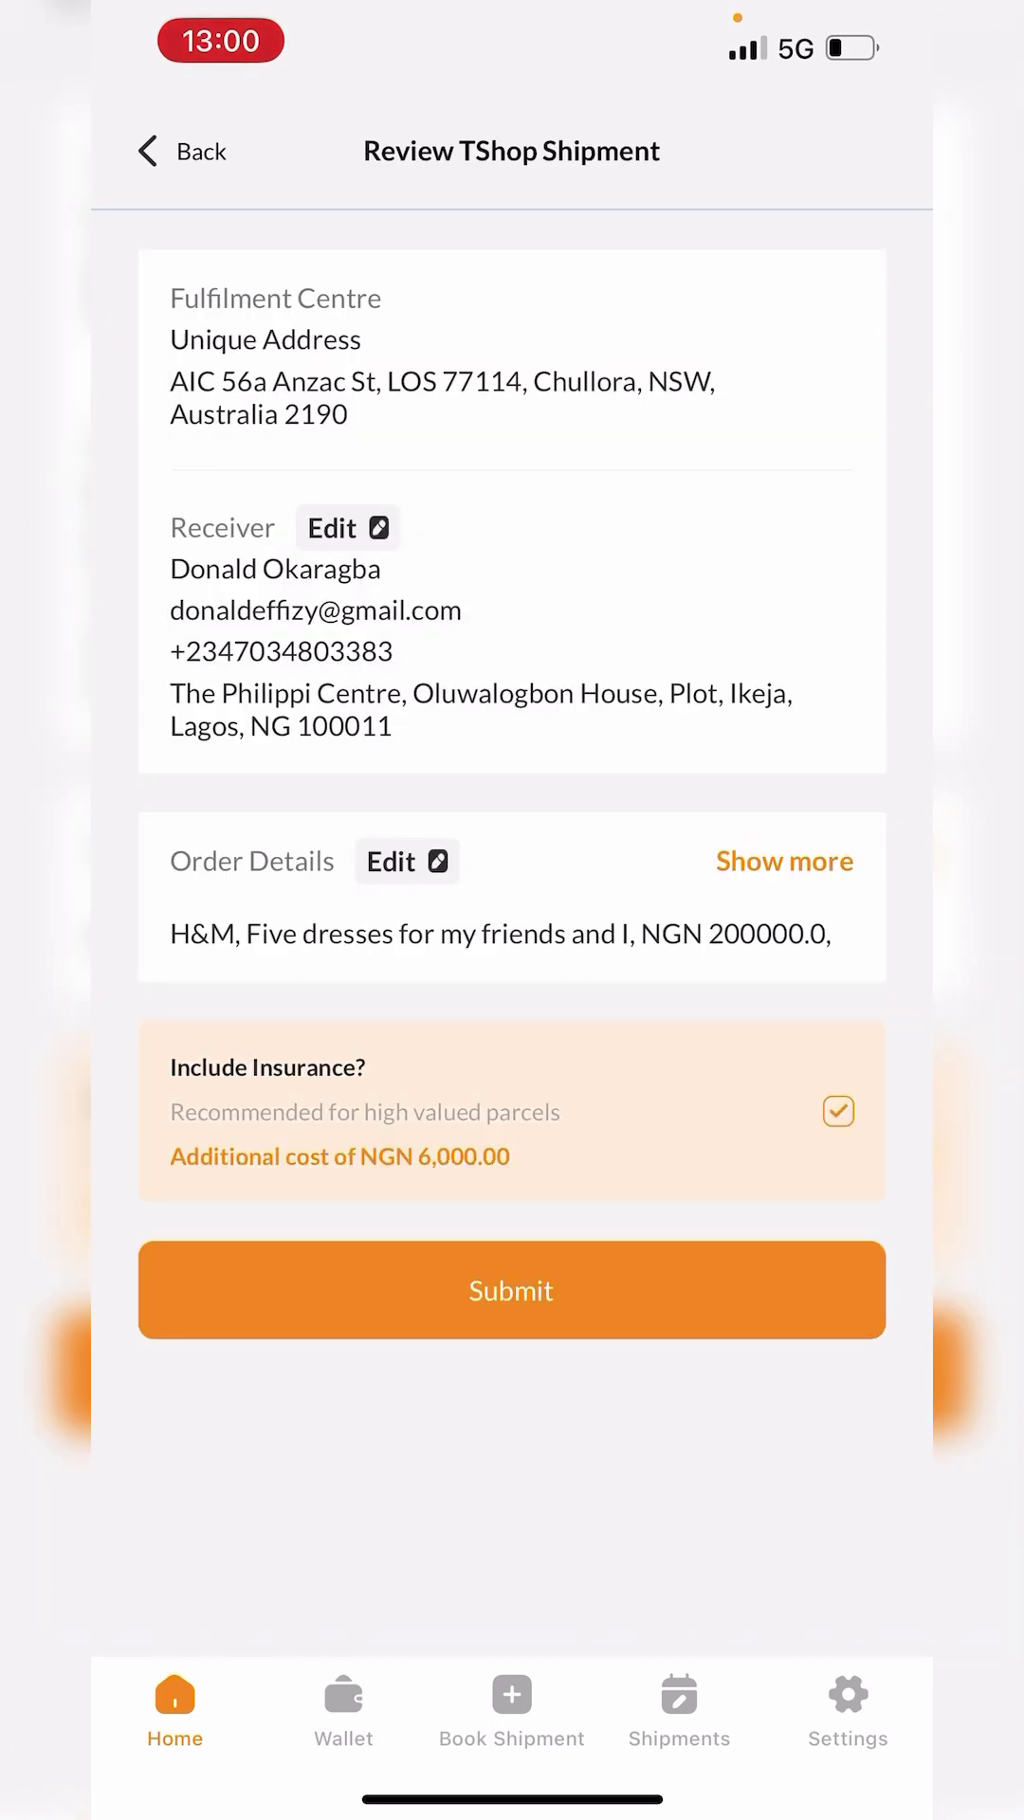